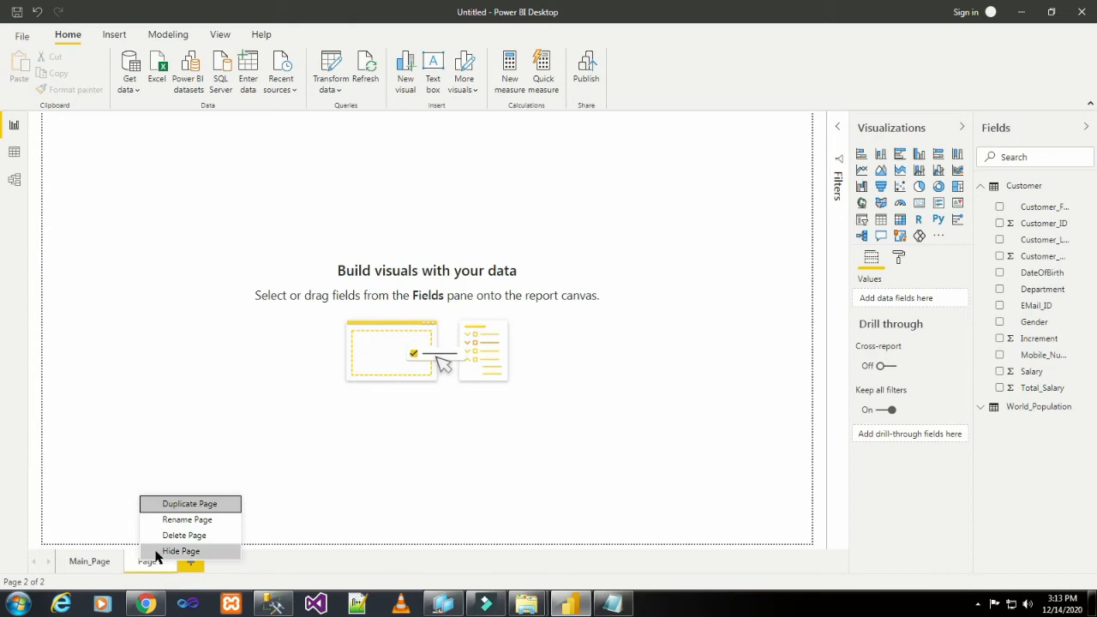
# Step: Rename report page Page 1 as CT
pyautogui.click(168, 520)
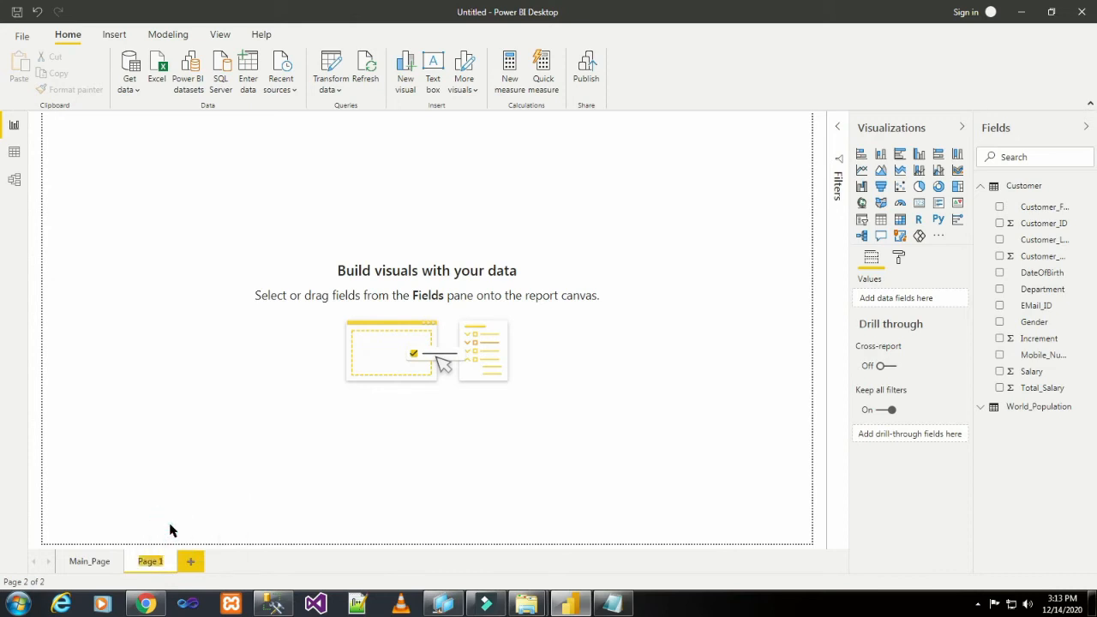
pyautogui.write('CT')
pyautogui.click(196, 563)
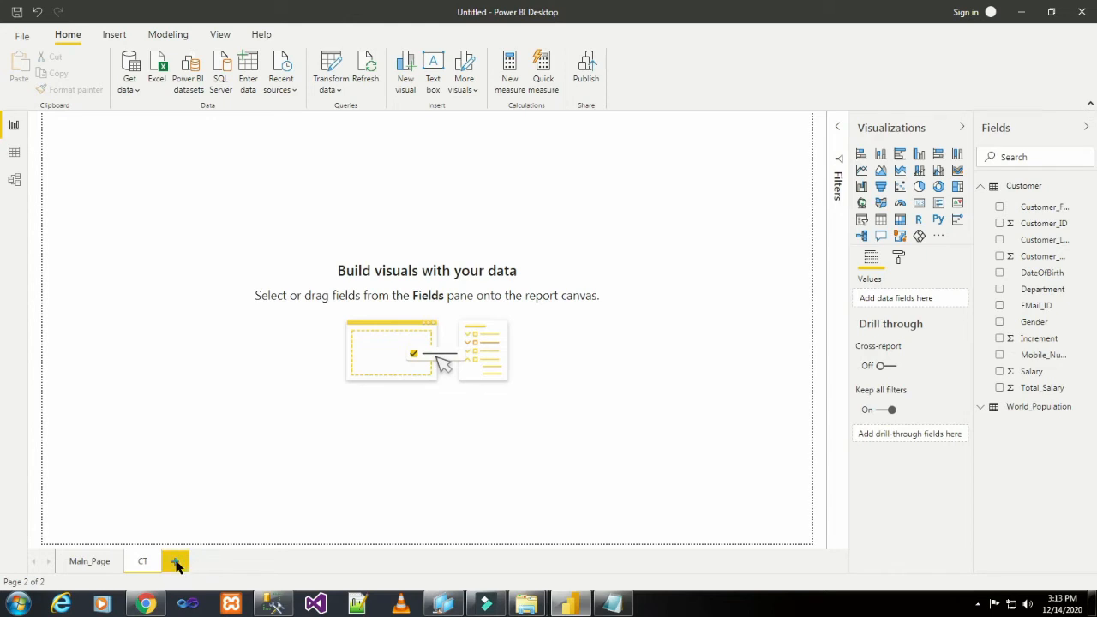
# Step: Add a new report page after CT and name it IT
pyautogui.click(177, 563)
pyautogui.rightClick(180, 563)
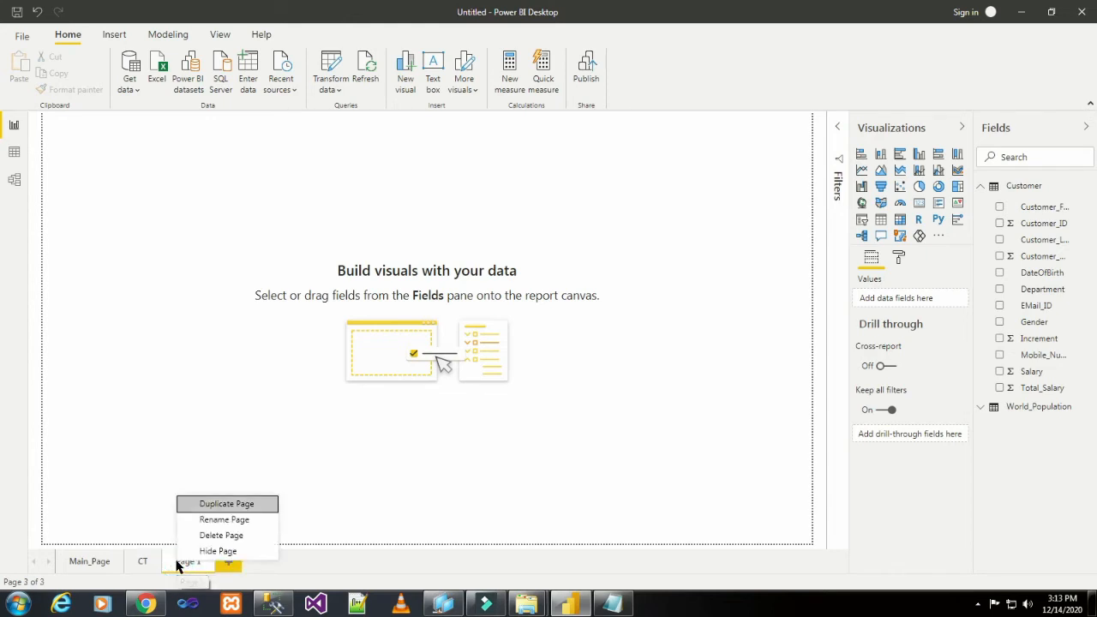
pyautogui.click(221, 519)
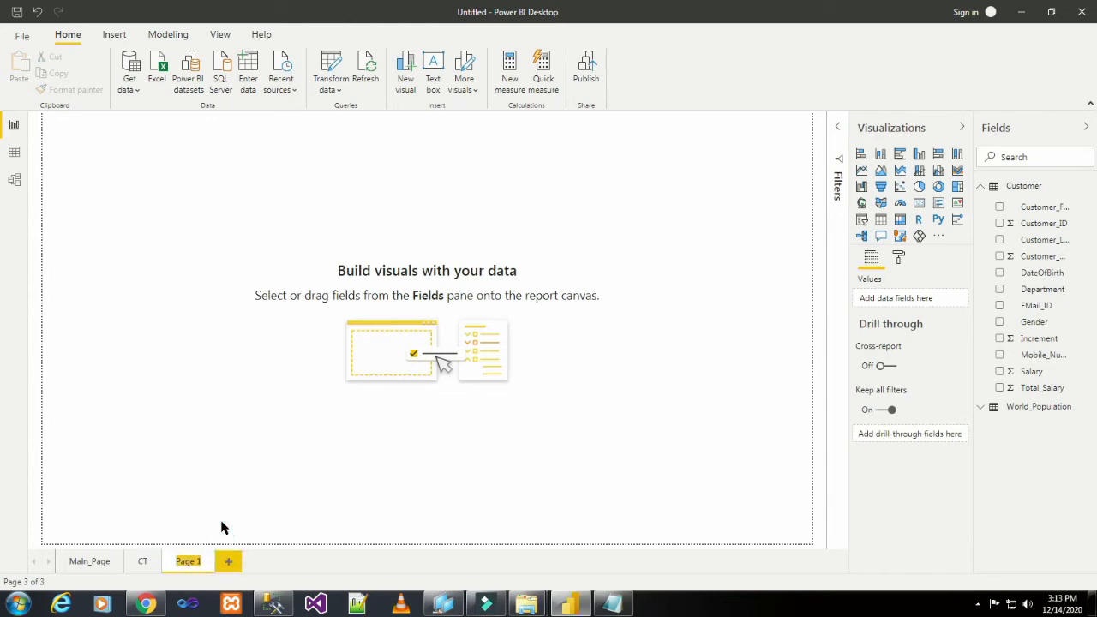
pyautogui.press('BackSpace')
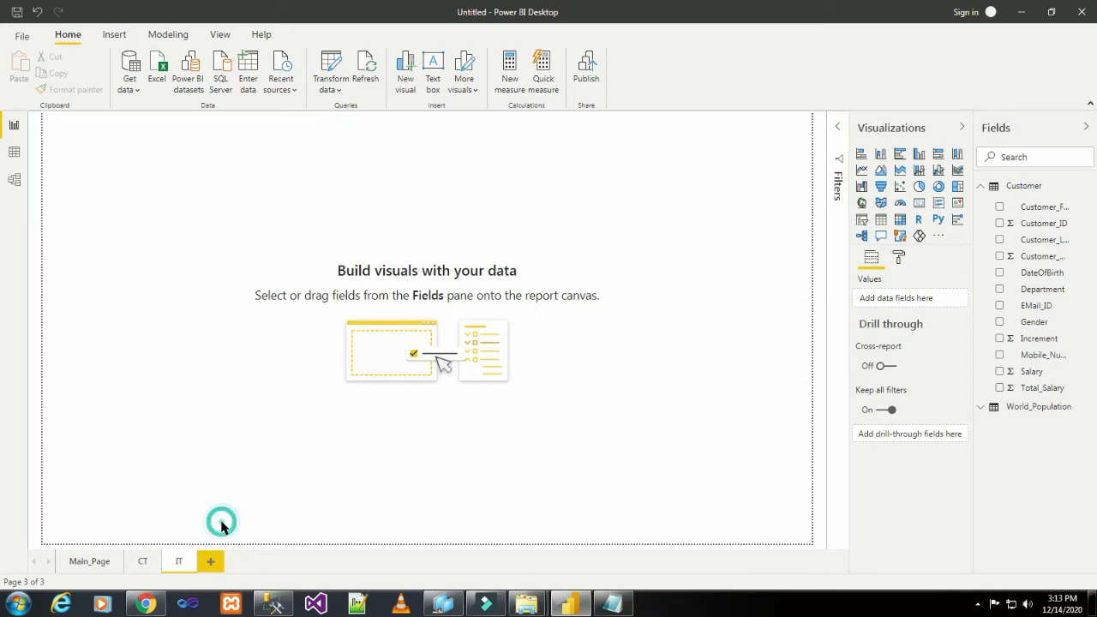
# Step: Add a new report page after IT and name it EE
pyautogui.click(217, 561)
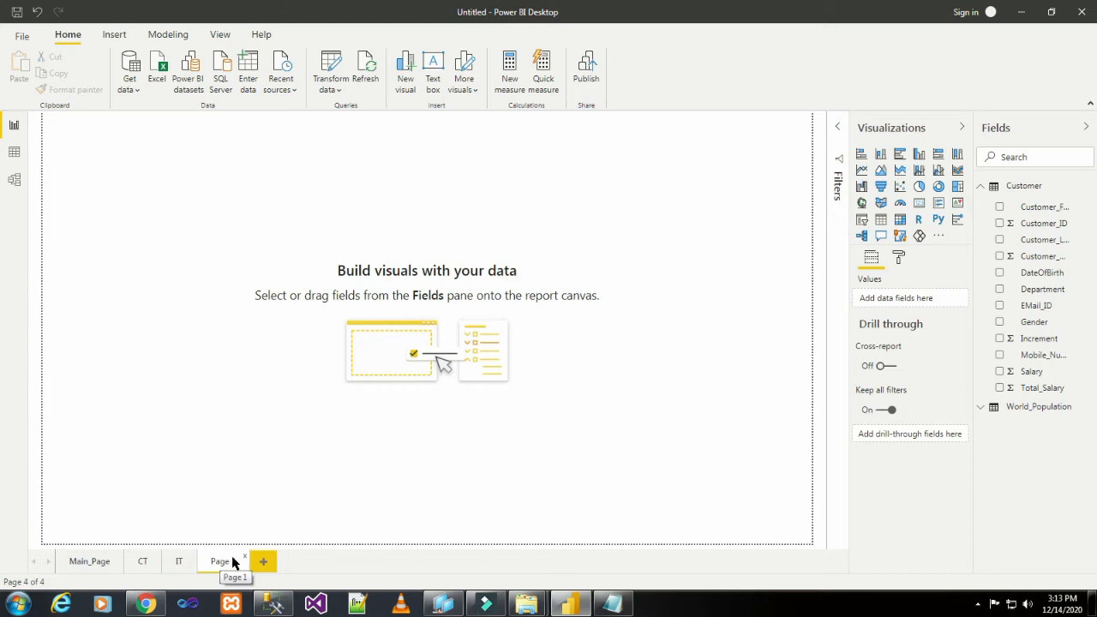
pyautogui.rightClick(230, 565)
pyautogui.click(275, 520)
pyautogui.write('EE')
pyautogui.click(293, 485)
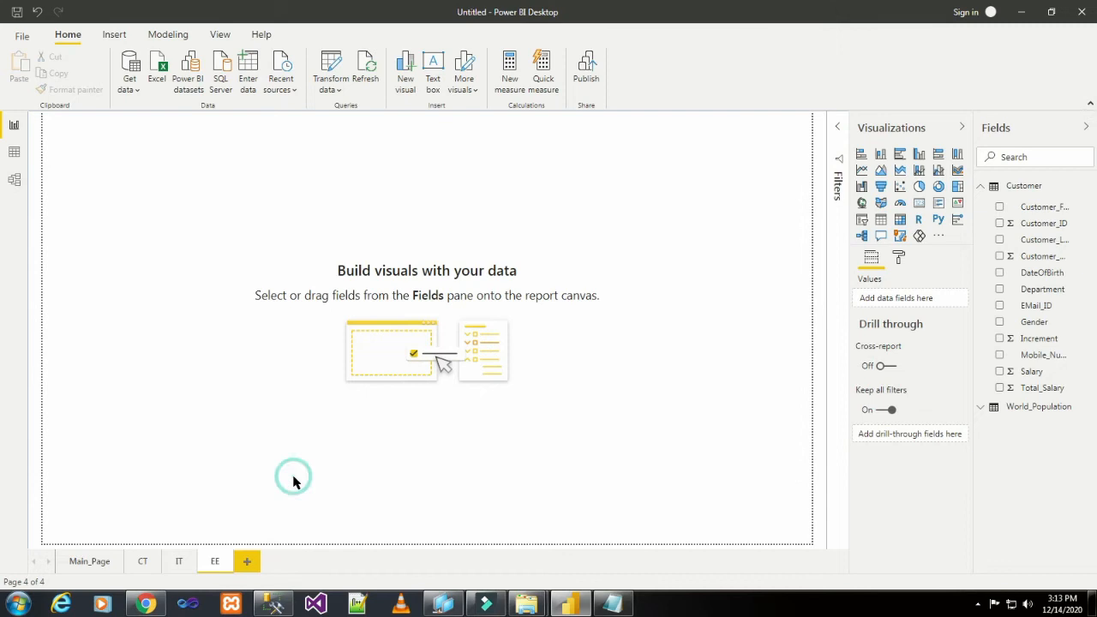
# Step: Add a new report page after EE and name it ME
pyautogui.click(248, 562)
pyautogui.rightClick(253, 562)
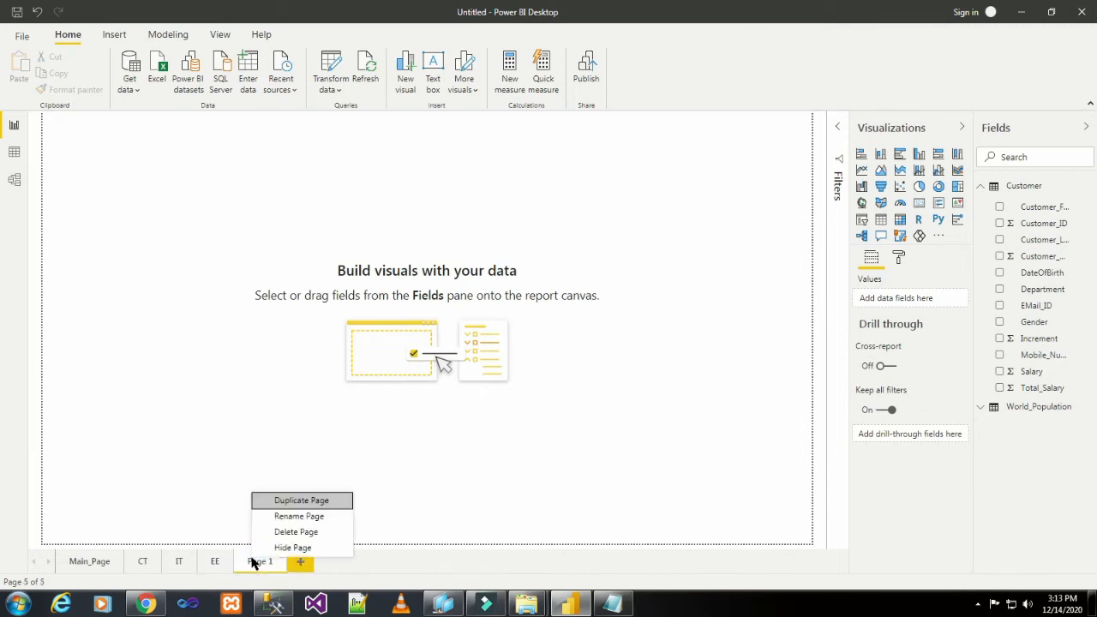
pyautogui.click(279, 520)
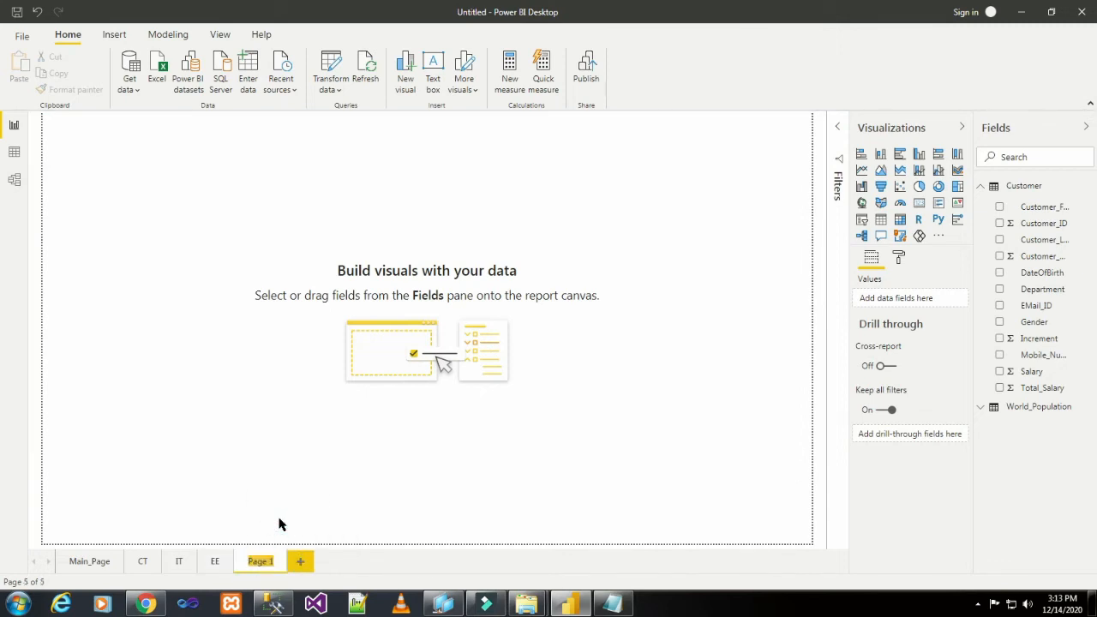
pyautogui.write('ME')
pyautogui.click(470, 462)
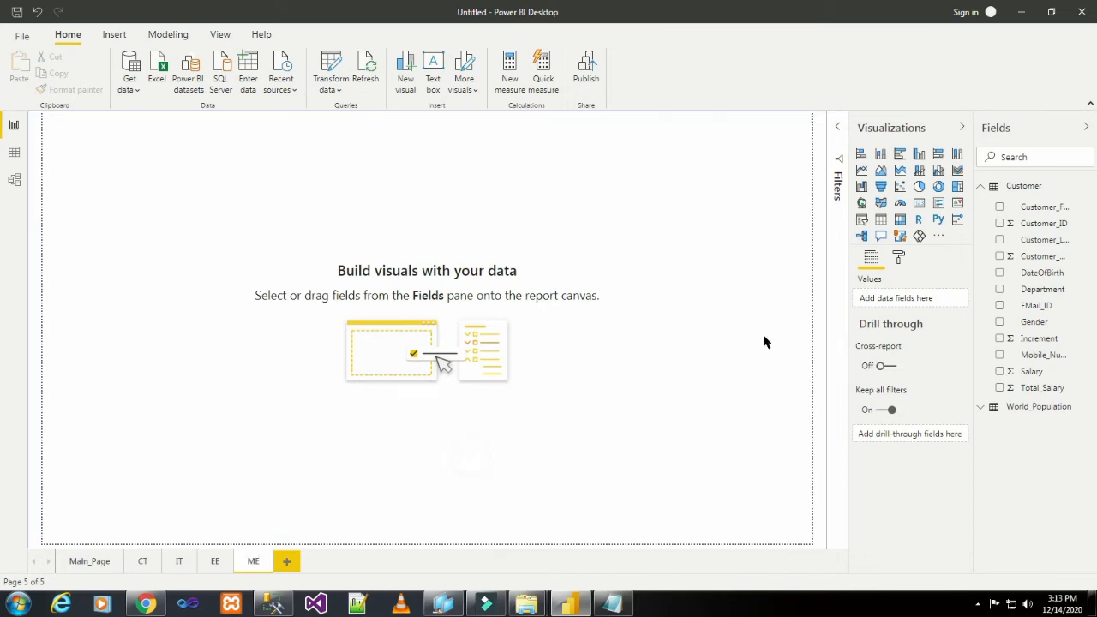
# Step: Add a slicer on the CT page using the Department field from the Customer table
pyautogui.click(139, 562)
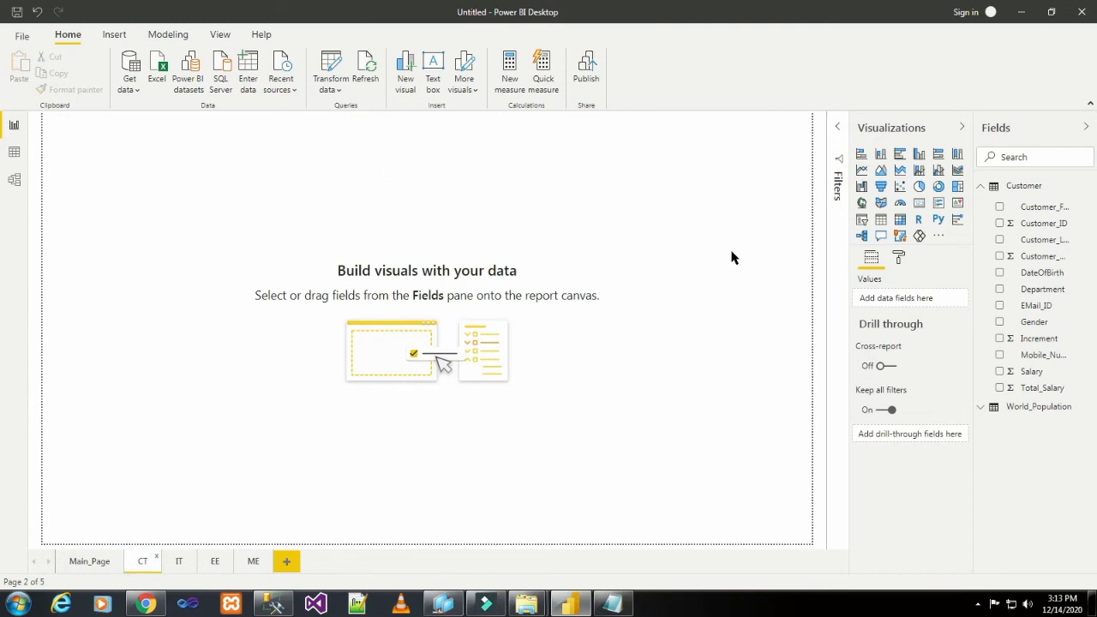
pyautogui.click(862, 221)
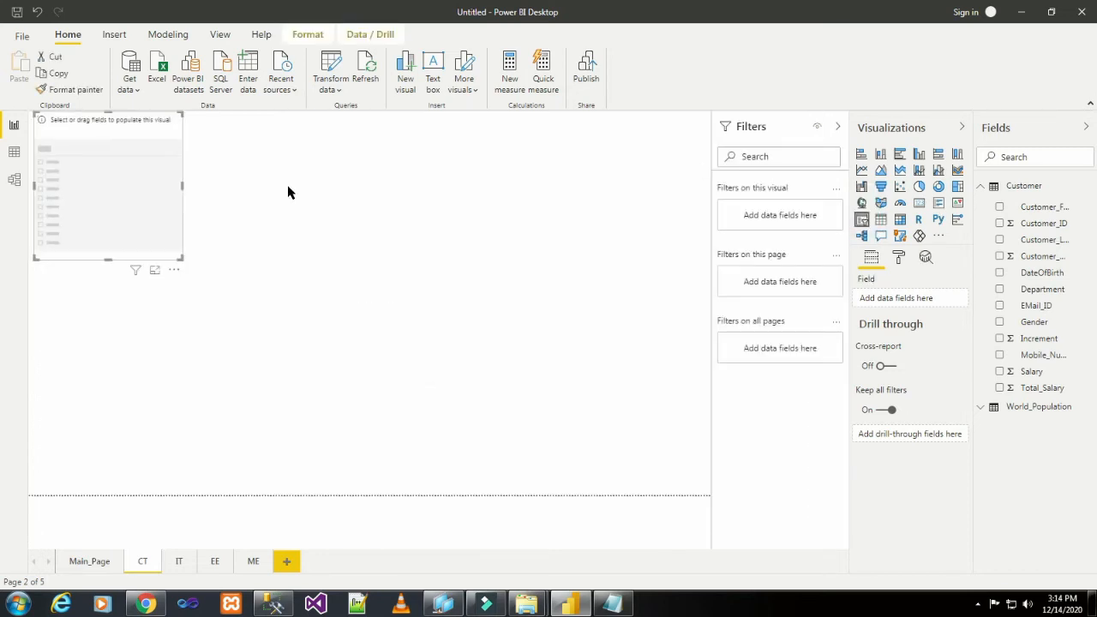
pyautogui.click(999, 289)
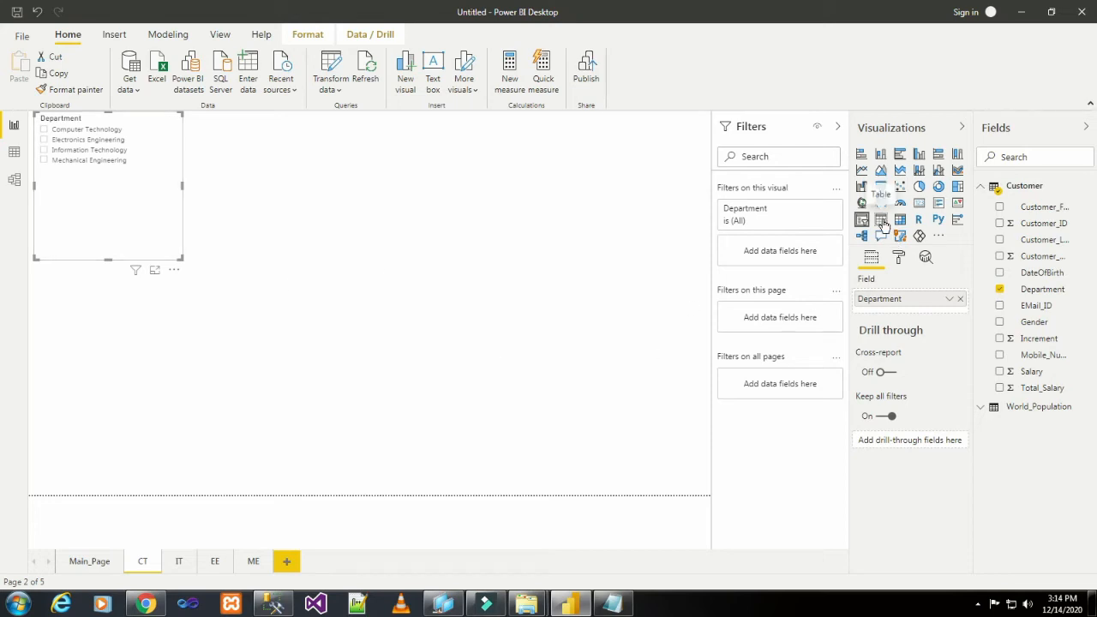
pyautogui.click(920, 187)
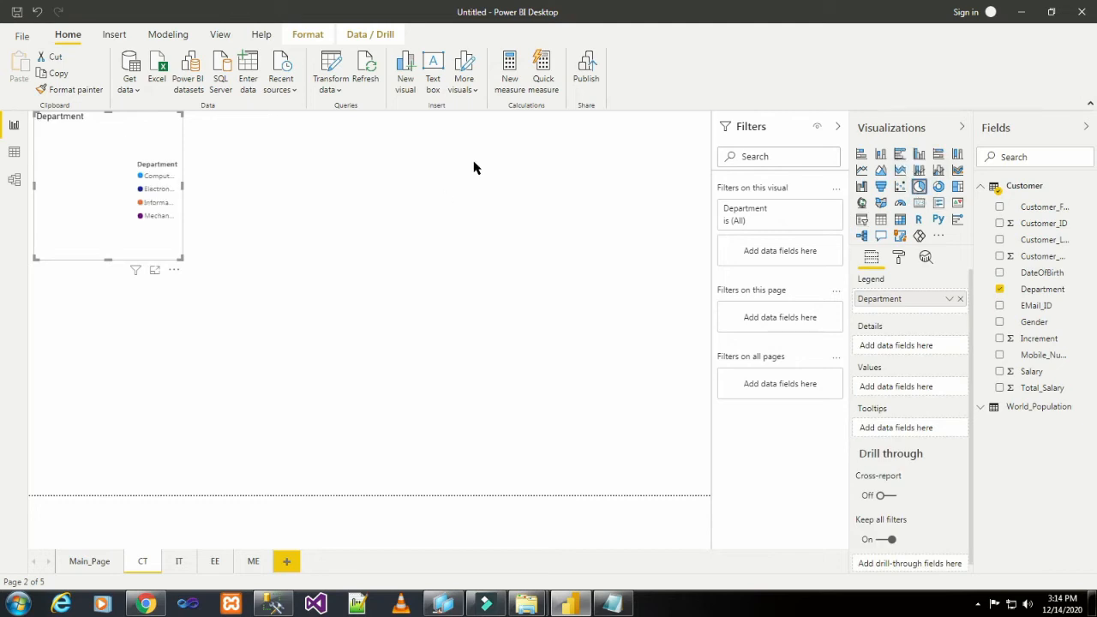
pyautogui.moveTo(161, 138); pyautogui.dragTo(395, 163)
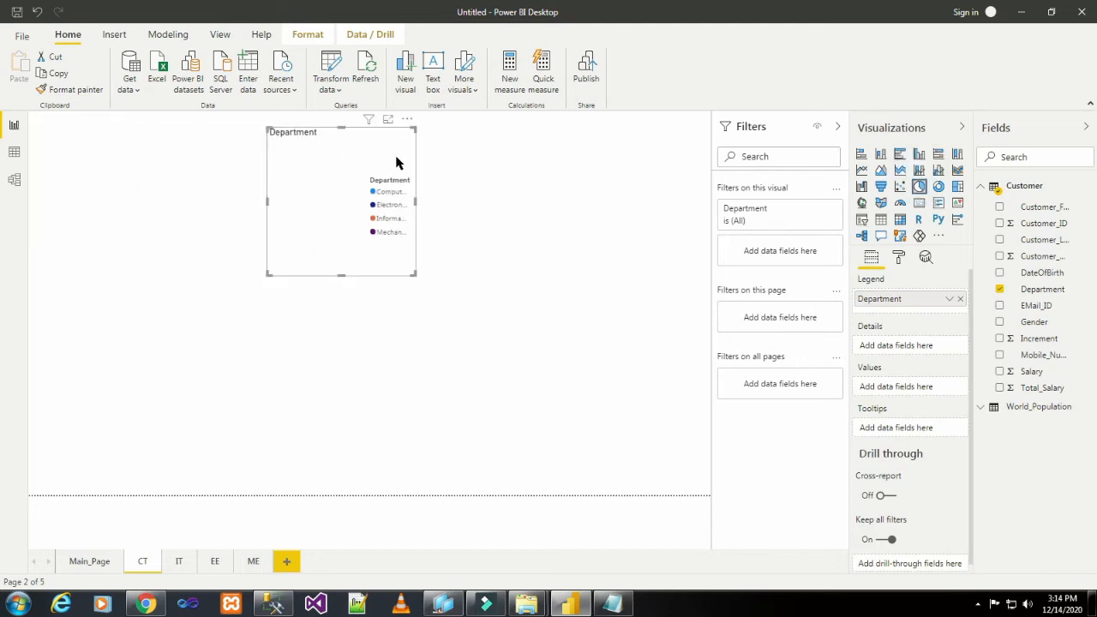
pyautogui.hotkey('ctrl', 'z')
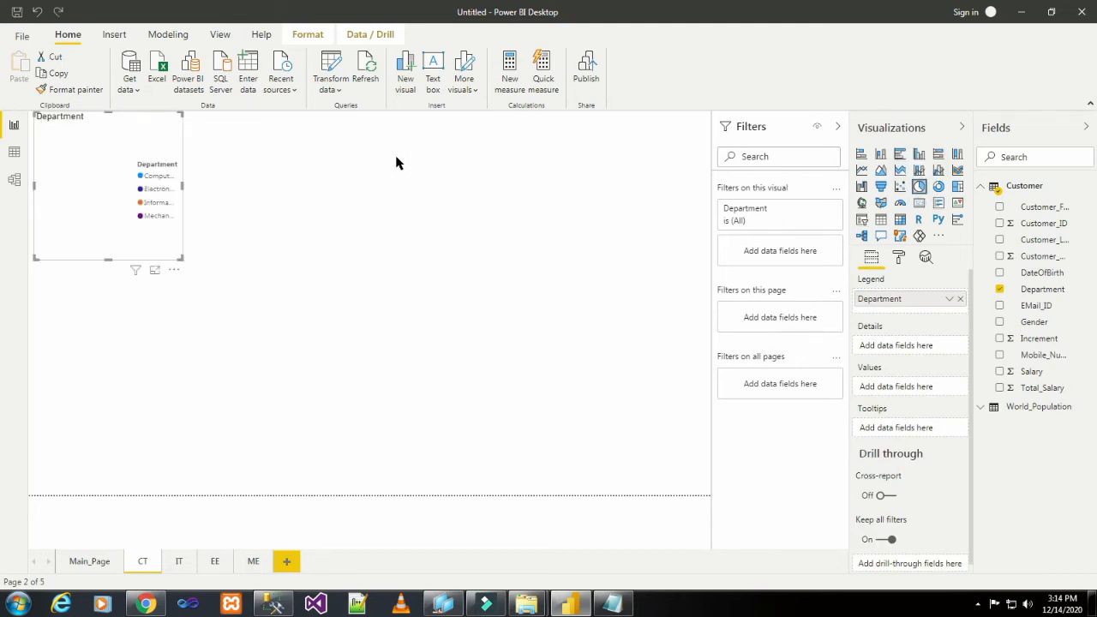
pyautogui.hotkey('ctrl', 'z')
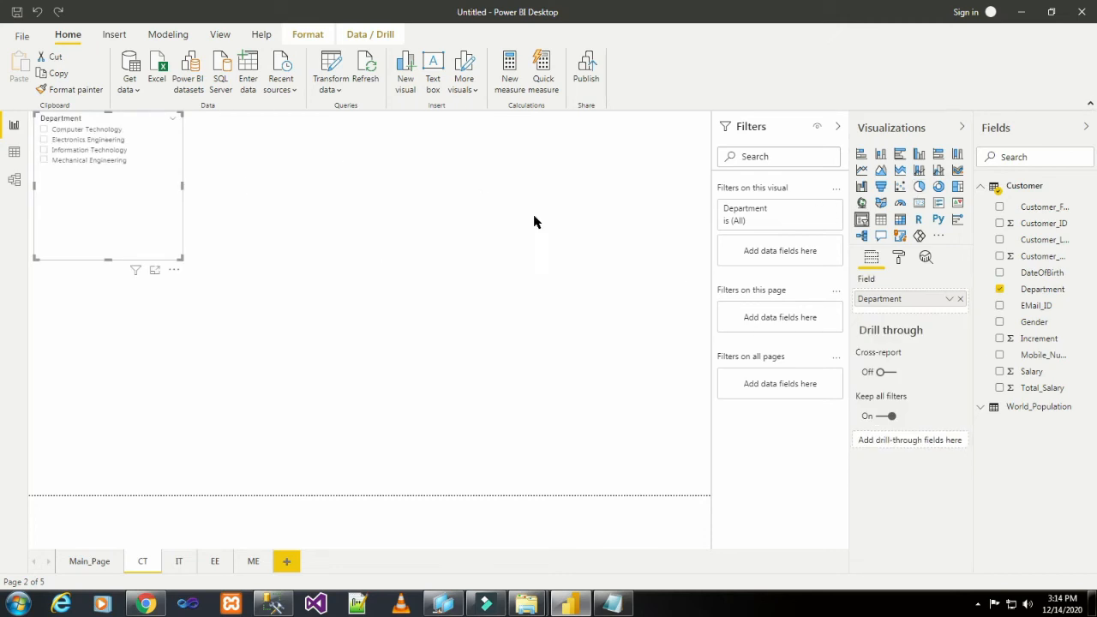
# Step: Insert an empty pie chart and fit it beside the Department slicer across the remaining page width
pyautogui.click(340, 195)
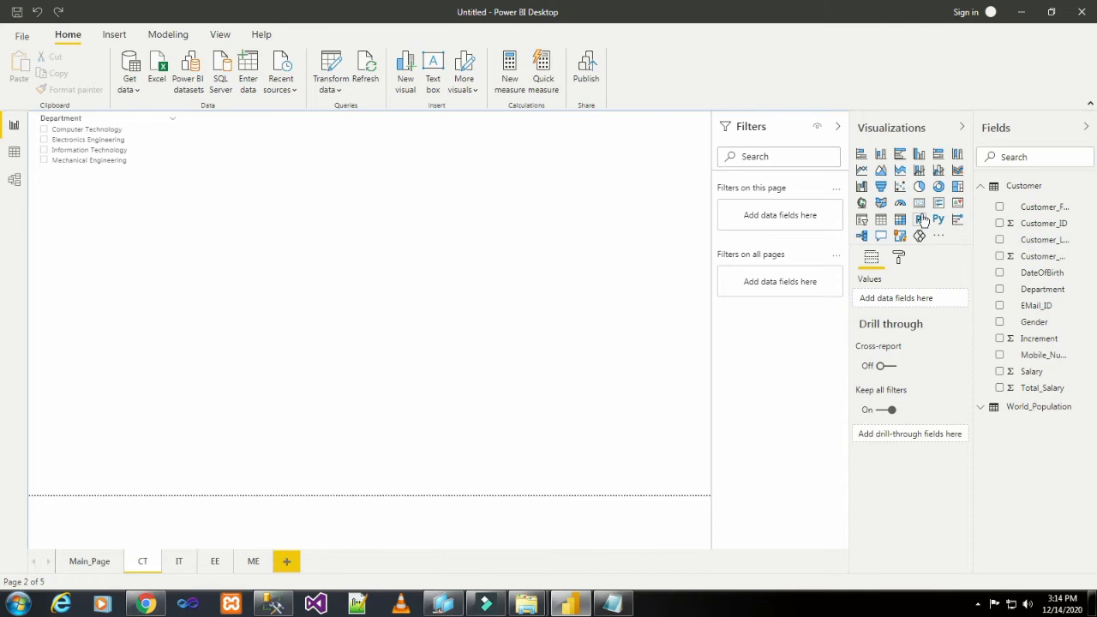
pyautogui.click(919, 186)
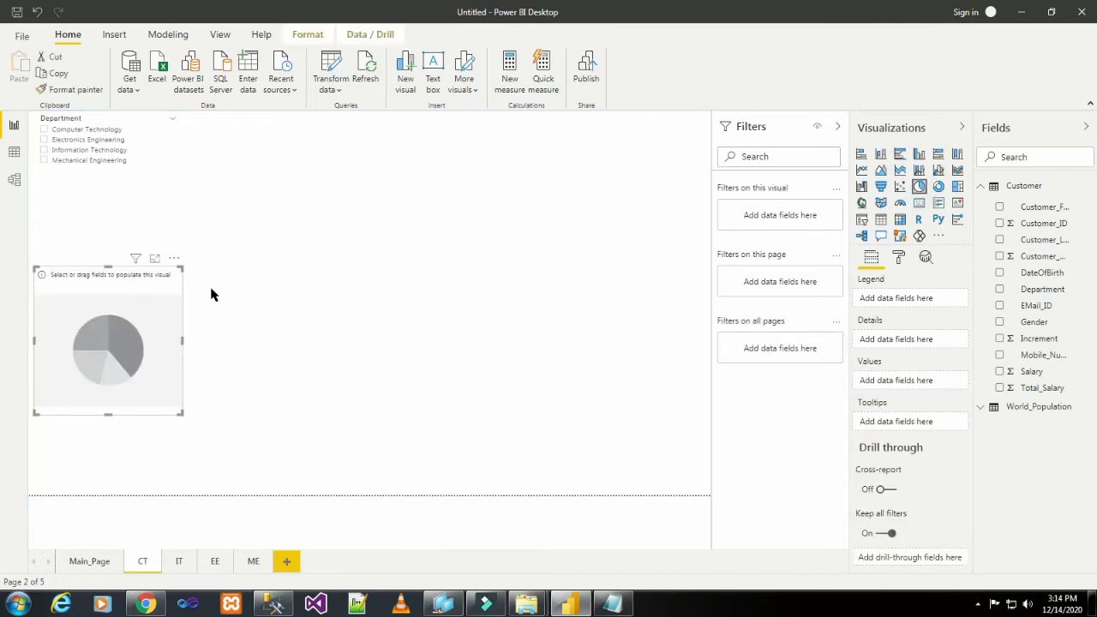
pyautogui.moveTo(140, 340); pyautogui.dragTo(707, 238)
pyautogui.click(412, 367)
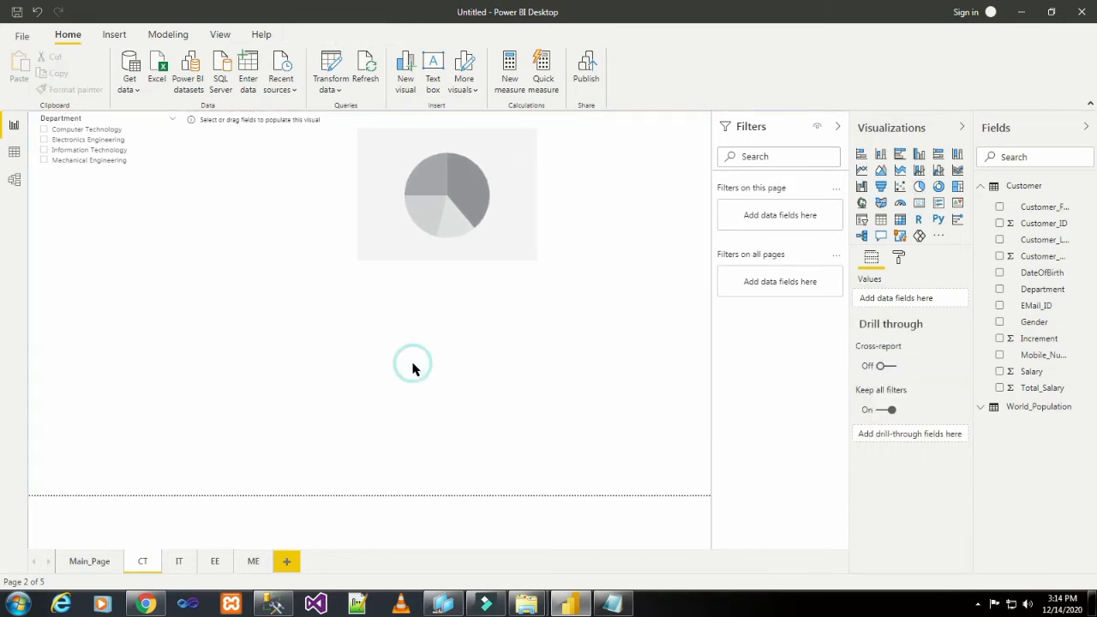
# Step: Collapse the Filters pane to give the report canvas more room
pyautogui.click(837, 126)
pyautogui.click(837, 126)
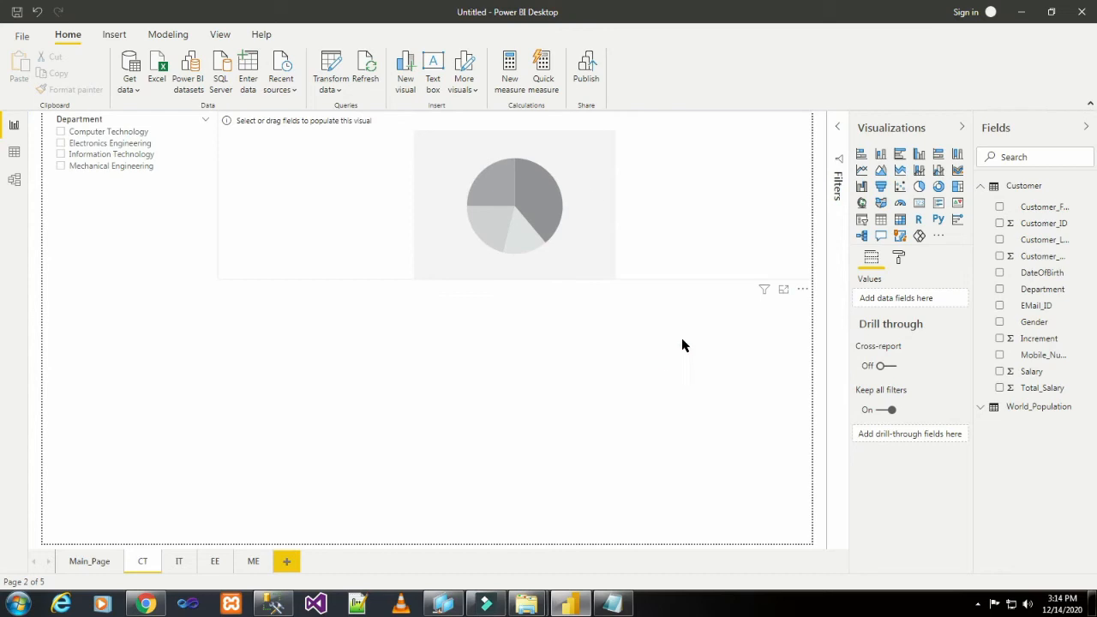
pyautogui.click(677, 363)
# Step: Populate the pie chart with Department as legend, Total_Salary as values and Gender as details
pyautogui.click(580, 205)
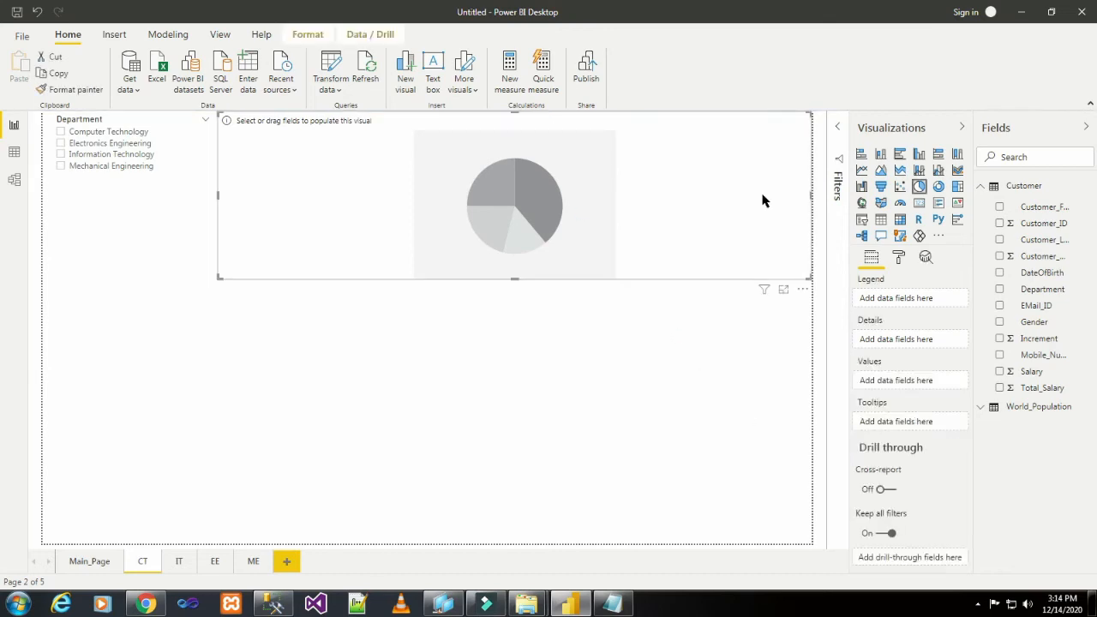
pyautogui.click(999, 288)
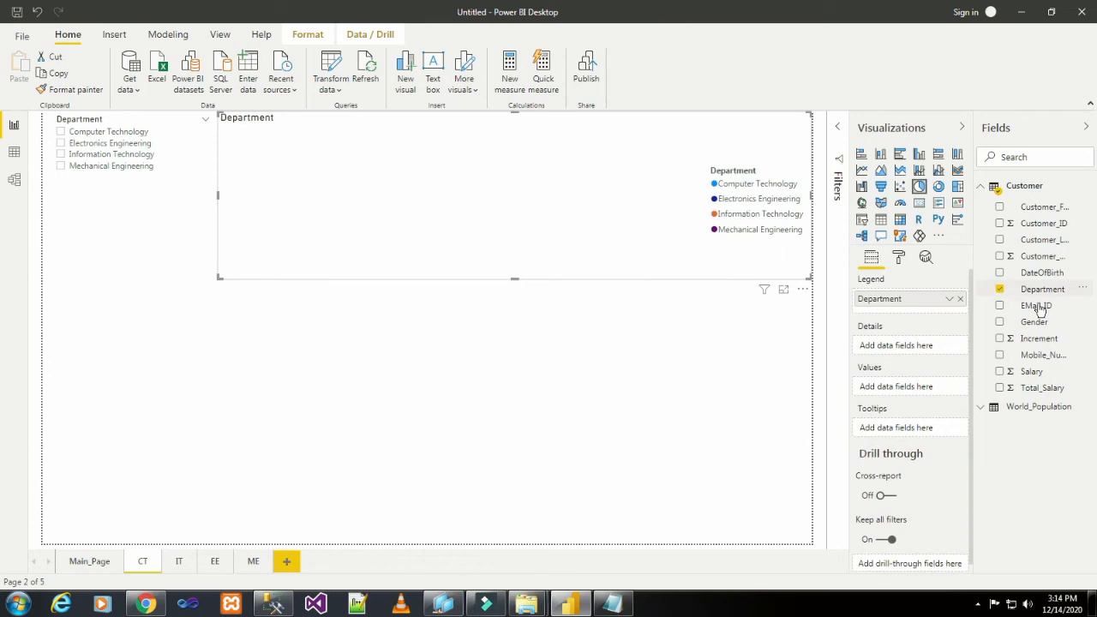
pyautogui.click(999, 387)
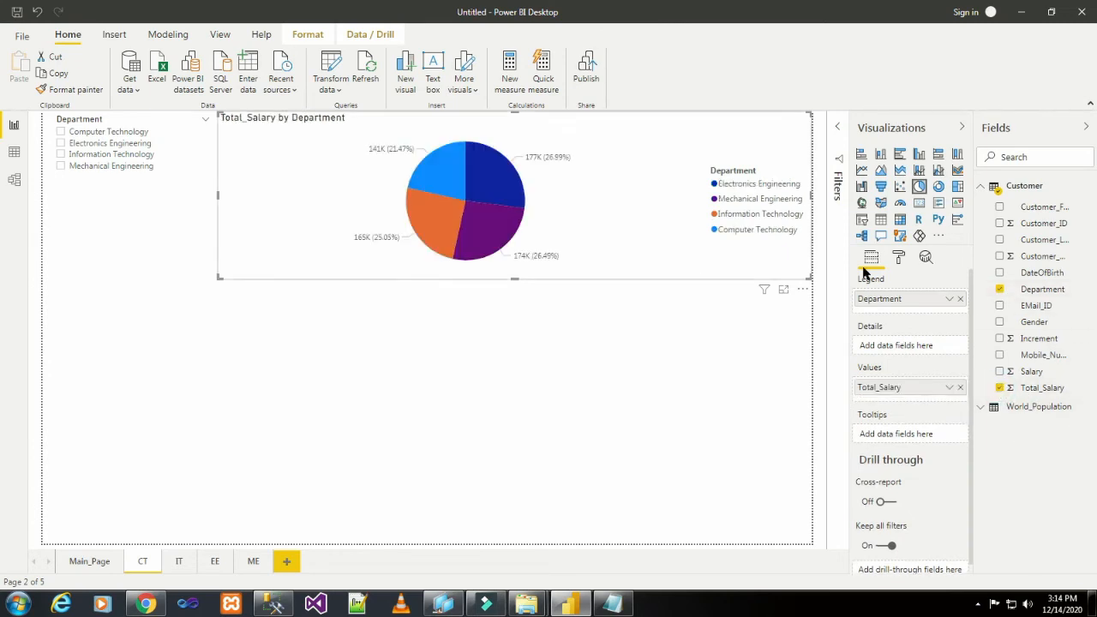
pyautogui.click(1000, 324)
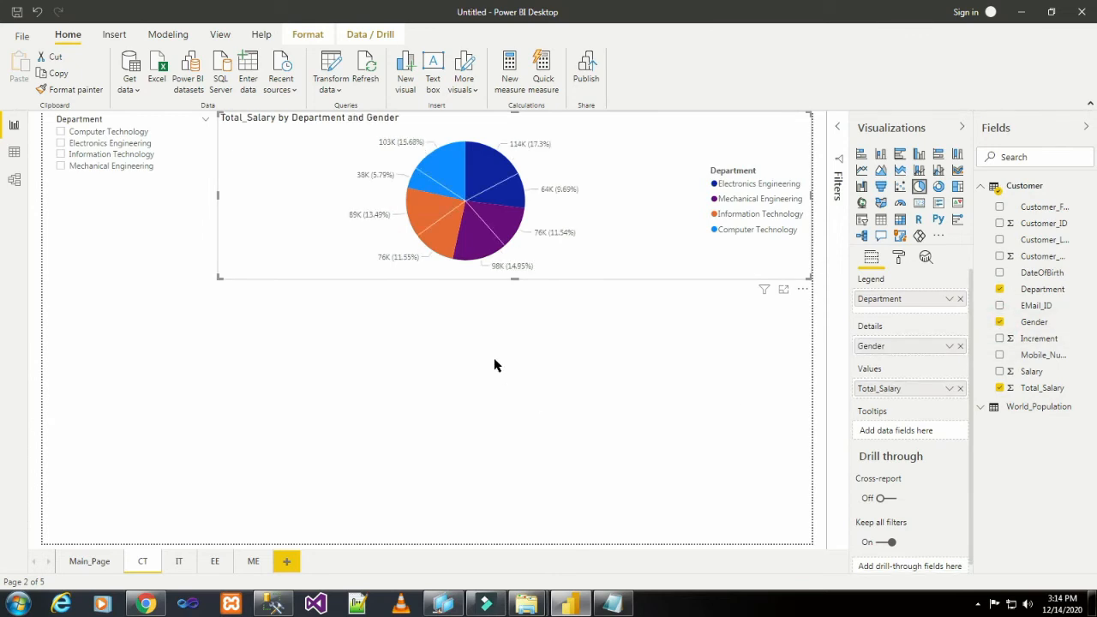
# Step: Test the Department slicer on the pie chart with Computer Technology and clear the selection again
pyautogui.click(61, 131)
pyautogui.moveTo(482, 196)
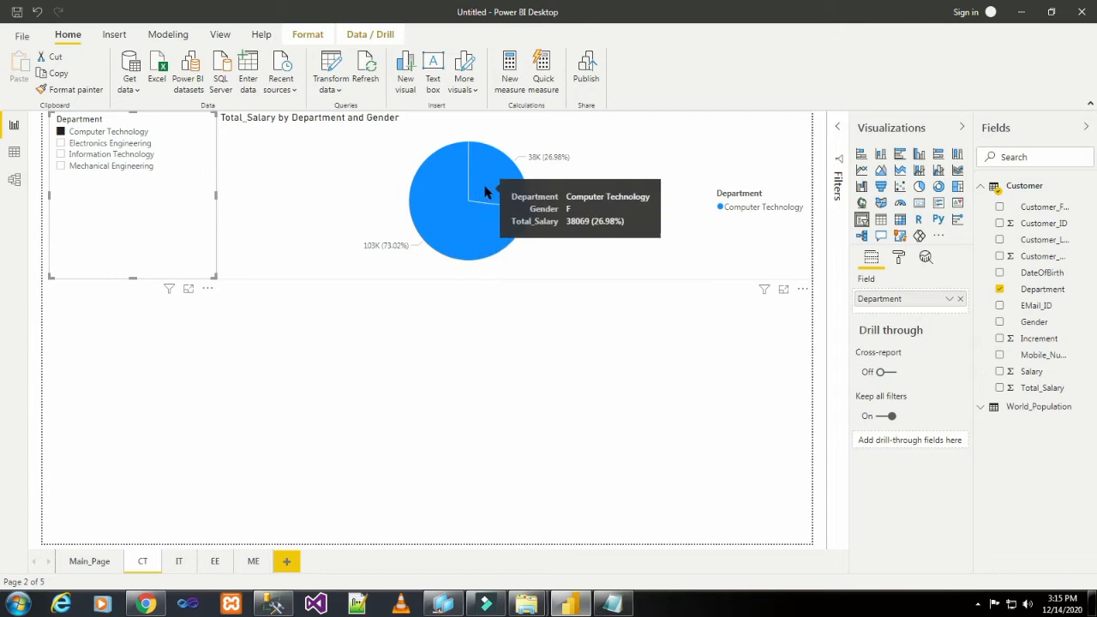
pyautogui.click(86, 133)
pyautogui.click(402, 375)
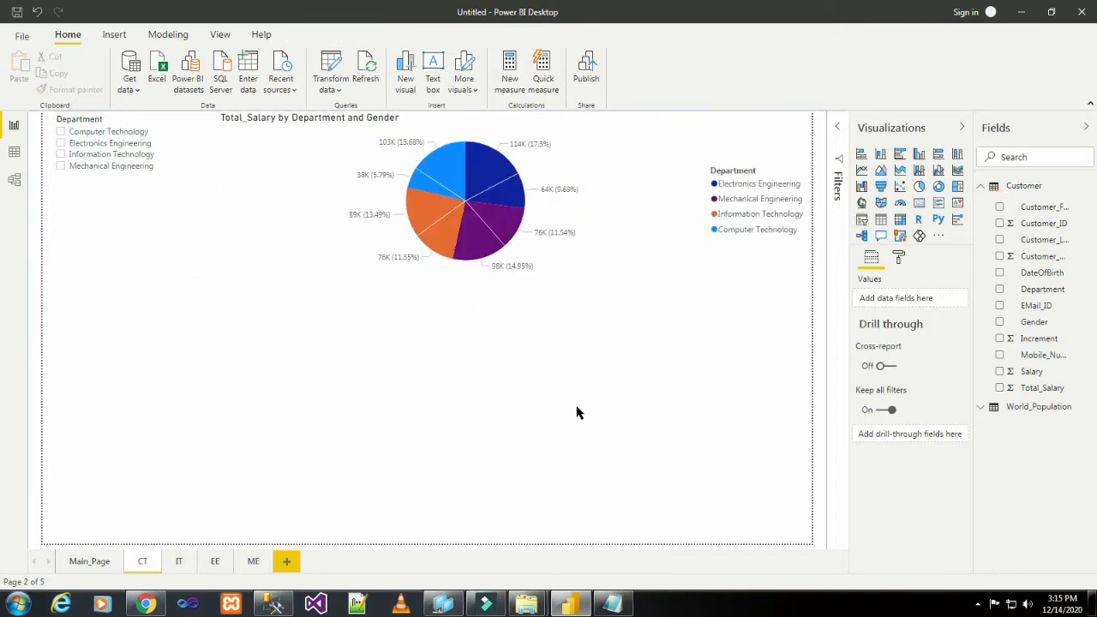
# Step: Insert a table on the CT page and add all twelve Customer fields, from Customer_FirstName through Total_Salary in list order
pyautogui.click(881, 220)
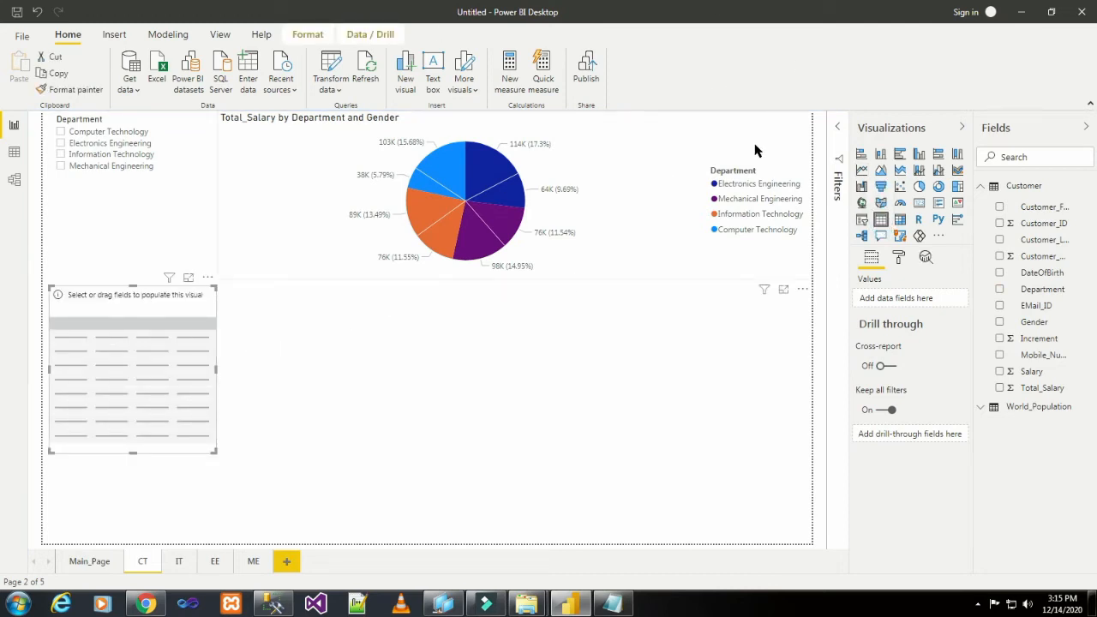
pyautogui.click(999, 207)
pyautogui.click(999, 223)
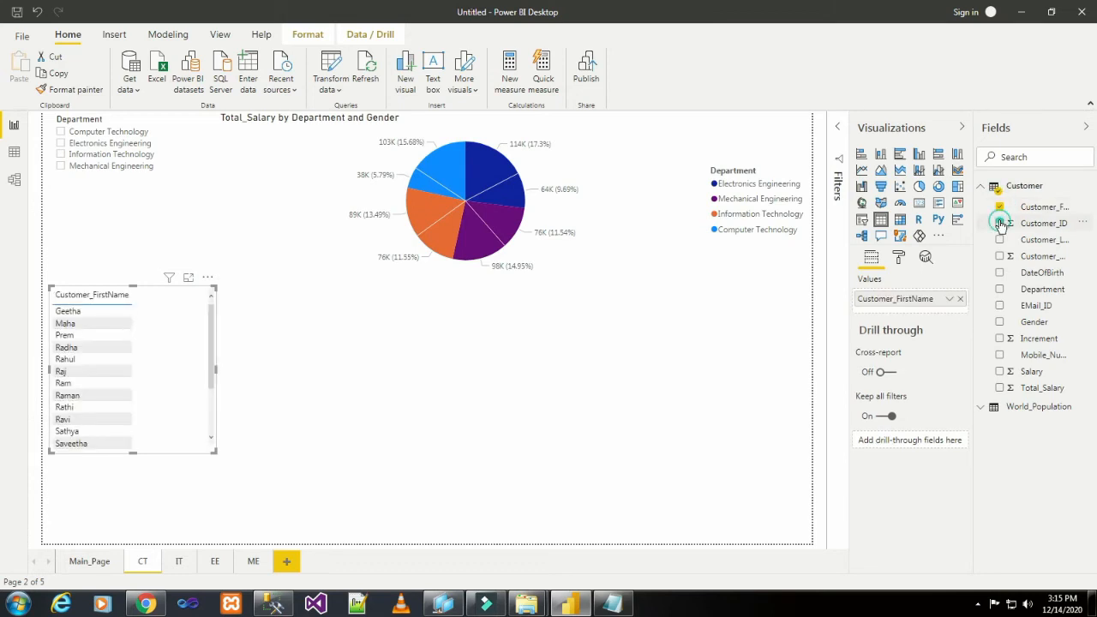
pyautogui.click(1000, 240)
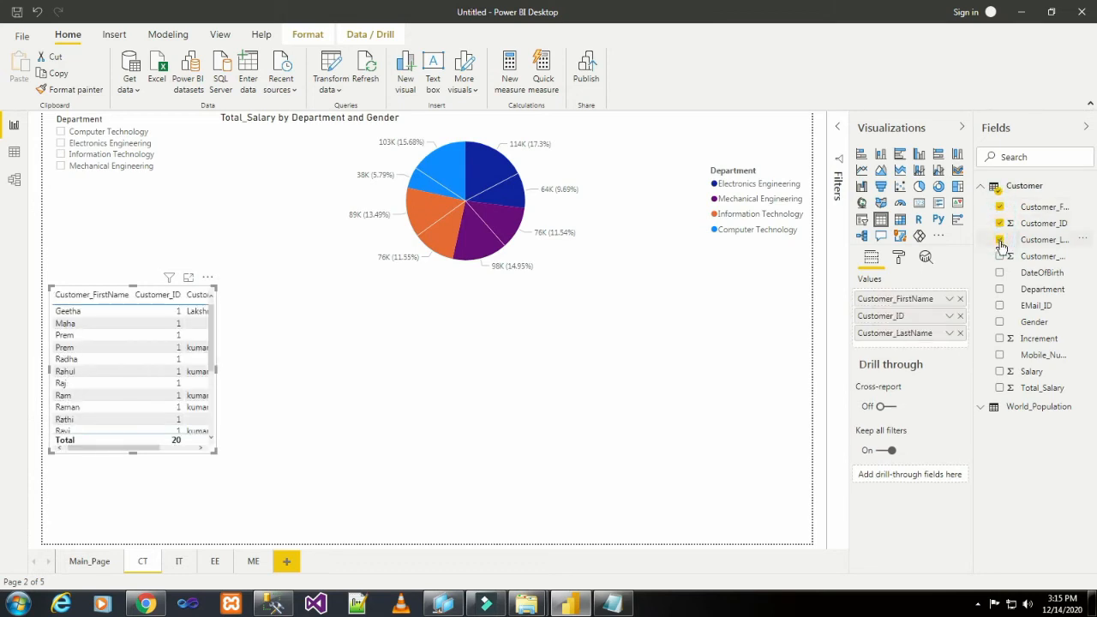
pyautogui.click(1000, 256)
pyautogui.click(1000, 273)
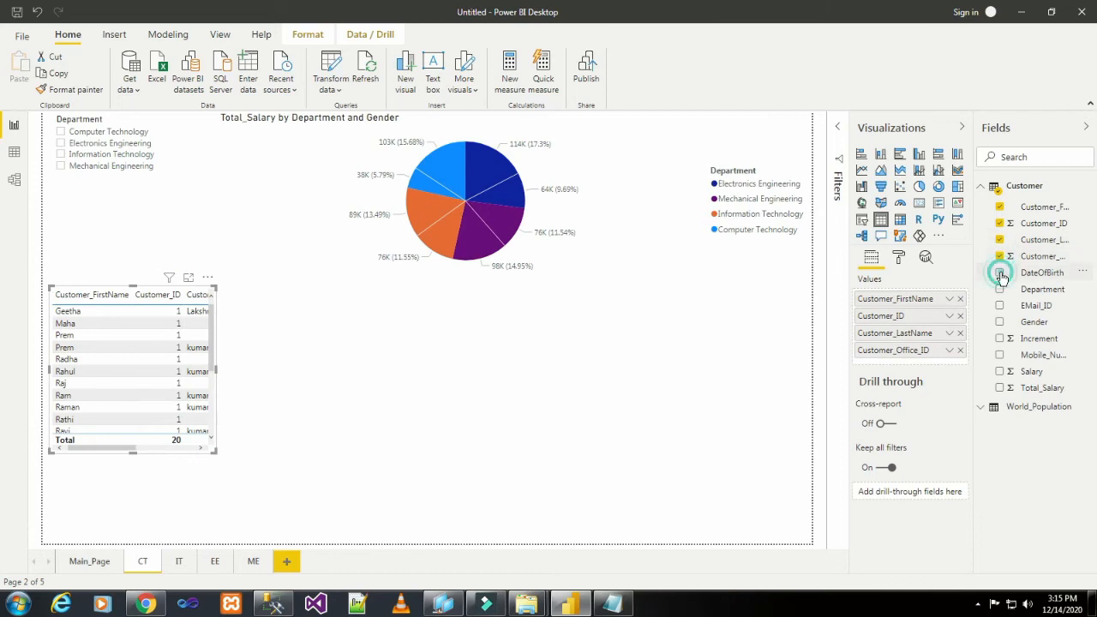
pyautogui.click(1000, 290)
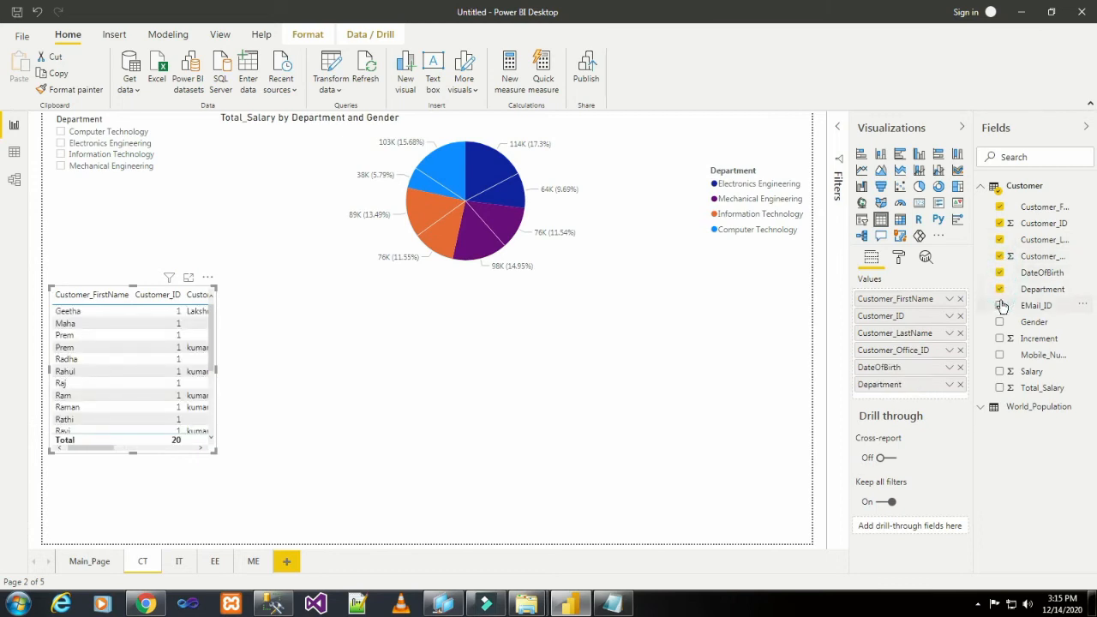
pyautogui.click(999, 305)
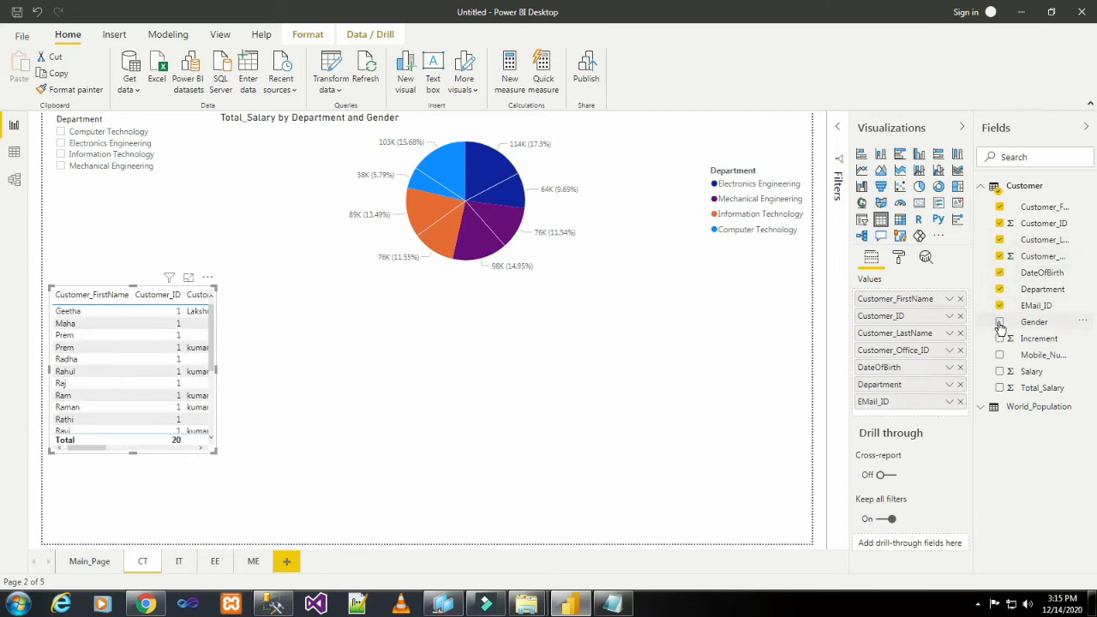
pyautogui.click(999, 322)
pyautogui.click(999, 339)
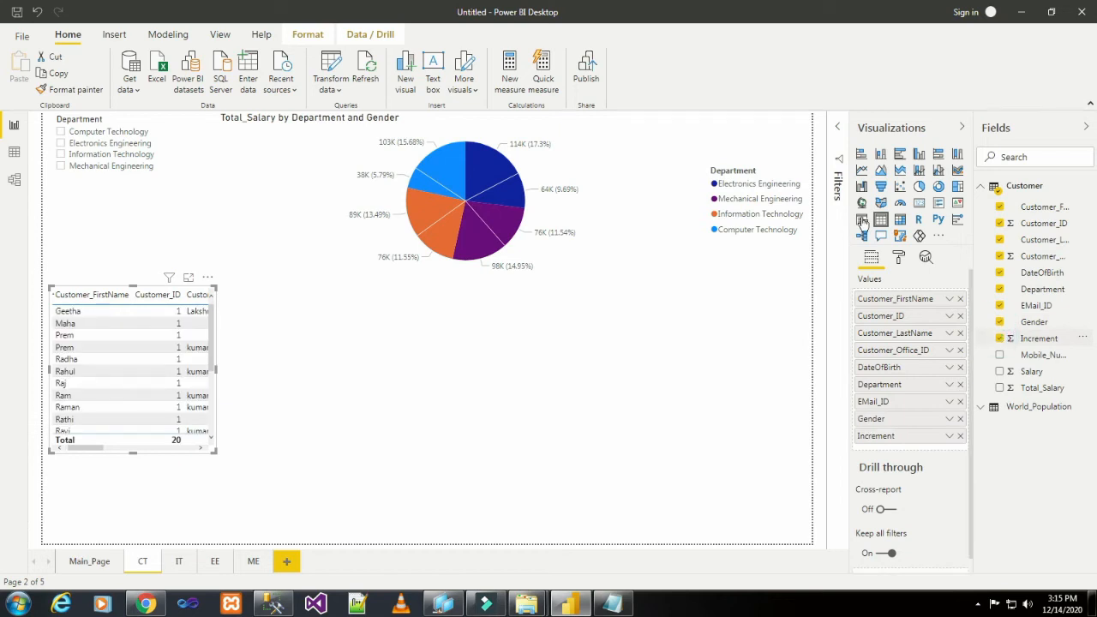
pyautogui.click(999, 355)
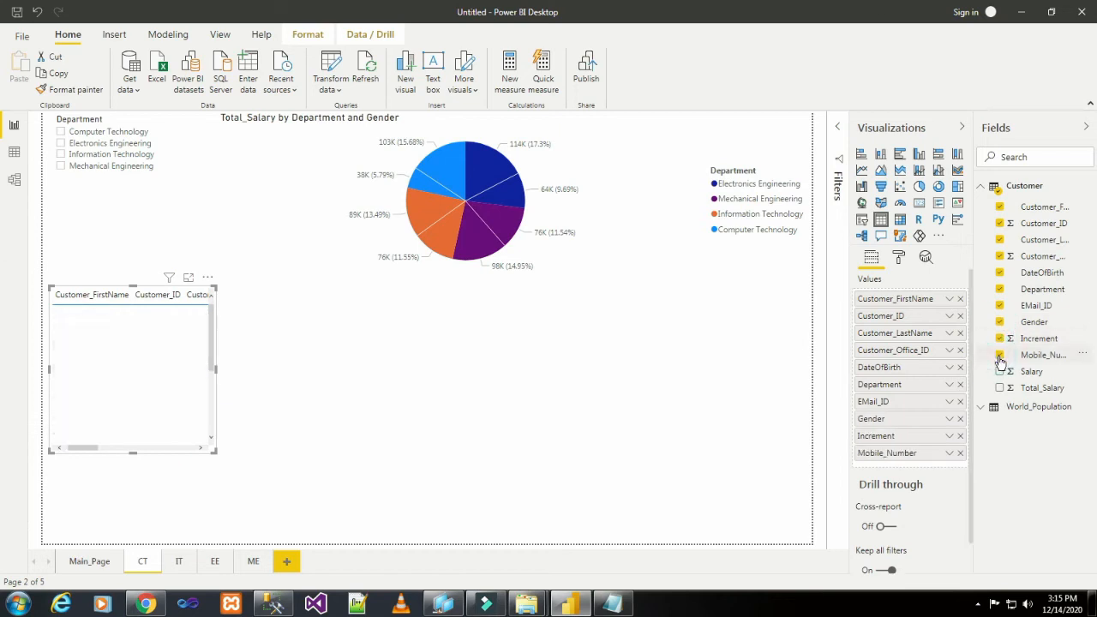
pyautogui.click(999, 371)
pyautogui.click(1000, 388)
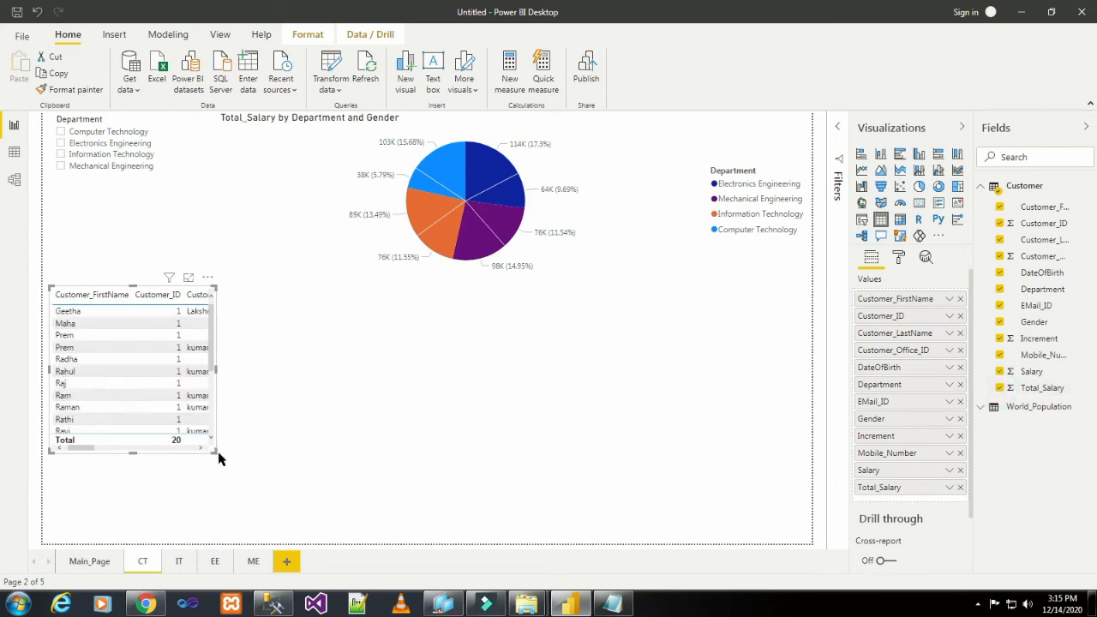
# Step: Stretch the table across the page width beneath the pie chart and filter the CT page to Computer Technology with the Department slicer
pyautogui.moveTo(218, 458); pyautogui.dragTo(807, 509)
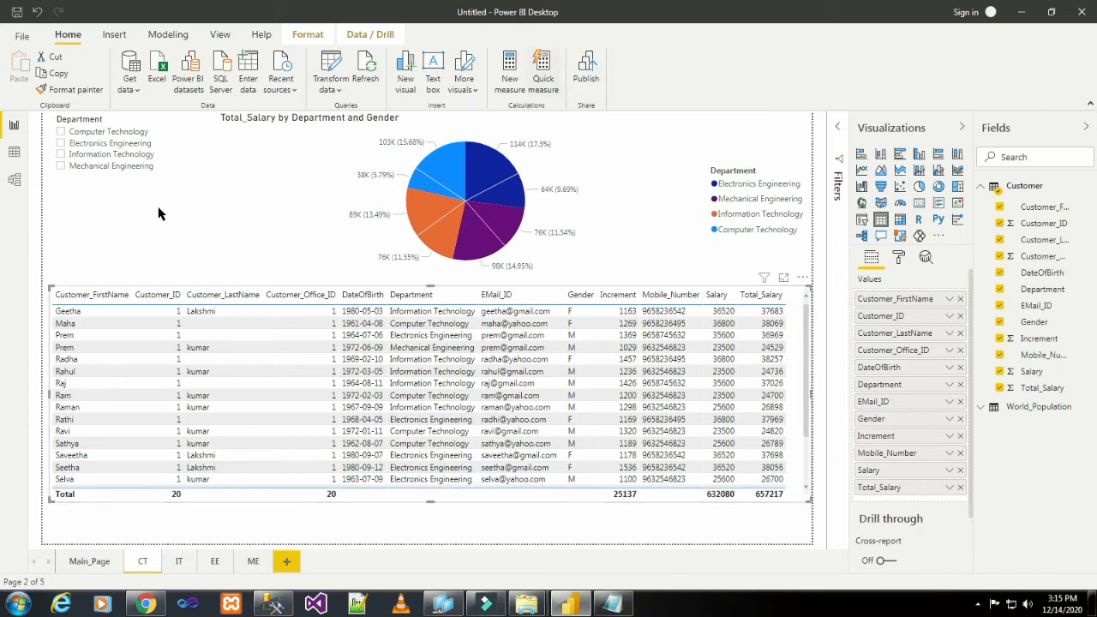
pyautogui.click(108, 133)
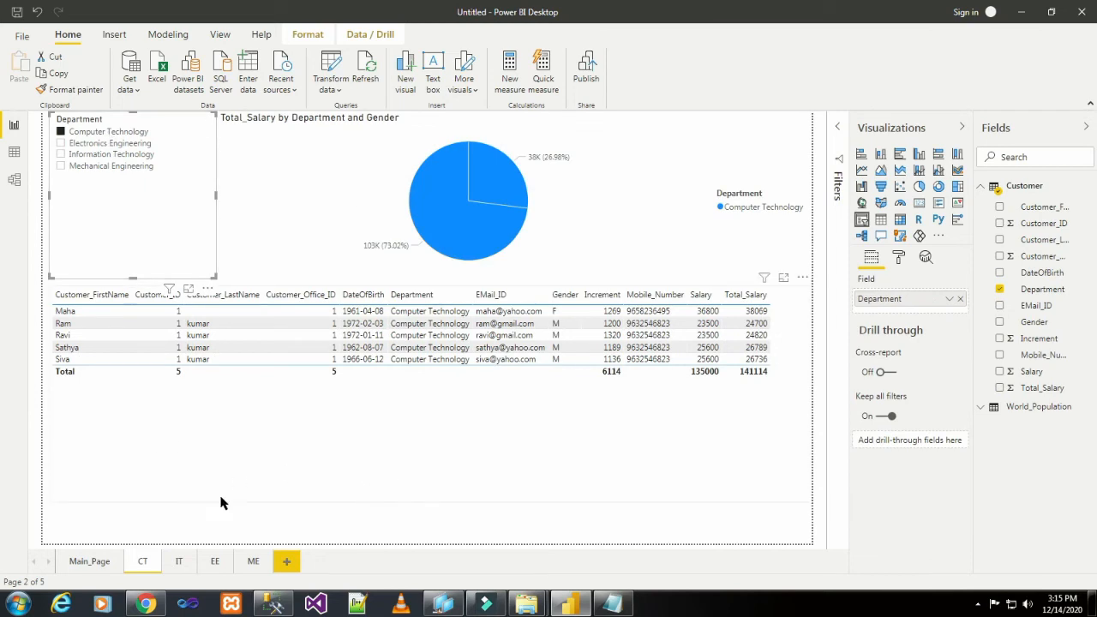
# Step: Add a slicer for the Department field to the empty IT page
pyautogui.click(178, 561)
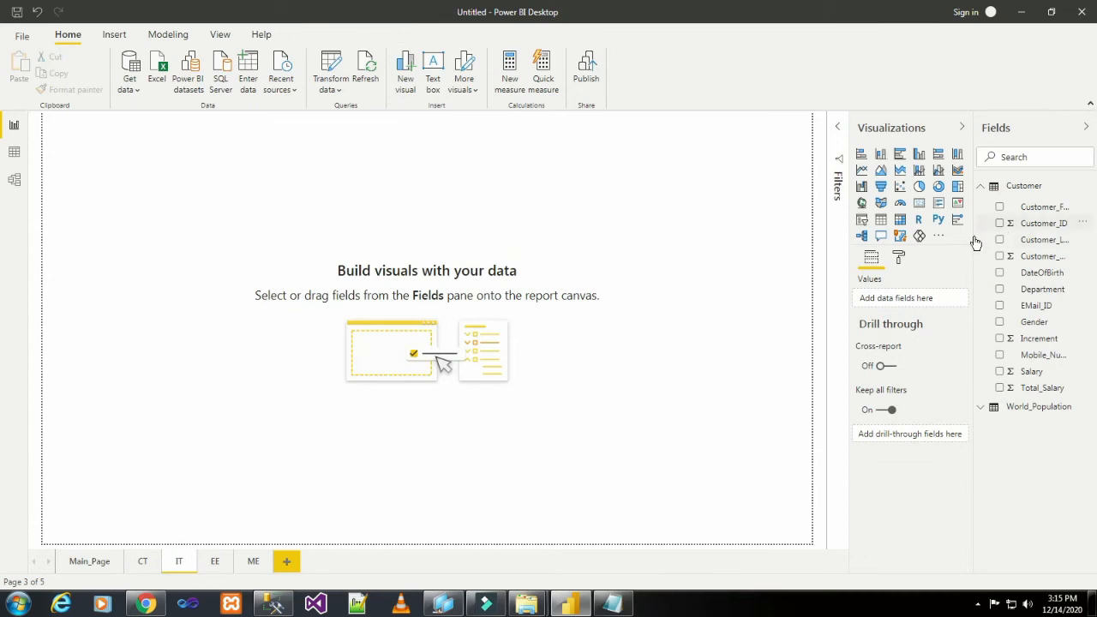
pyautogui.click(863, 221)
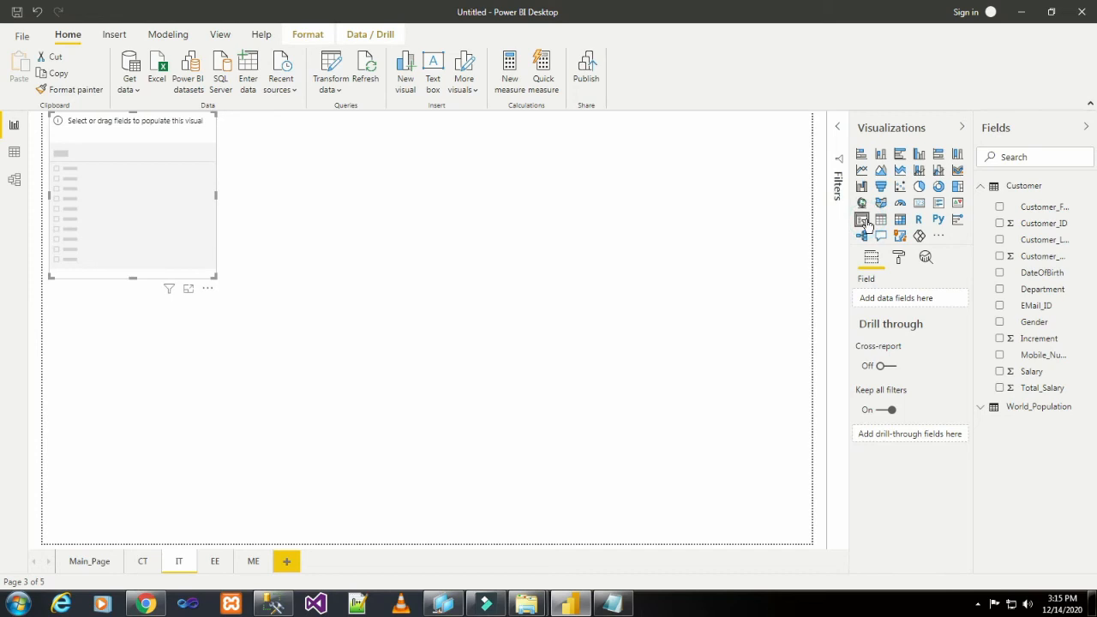
pyautogui.click(999, 290)
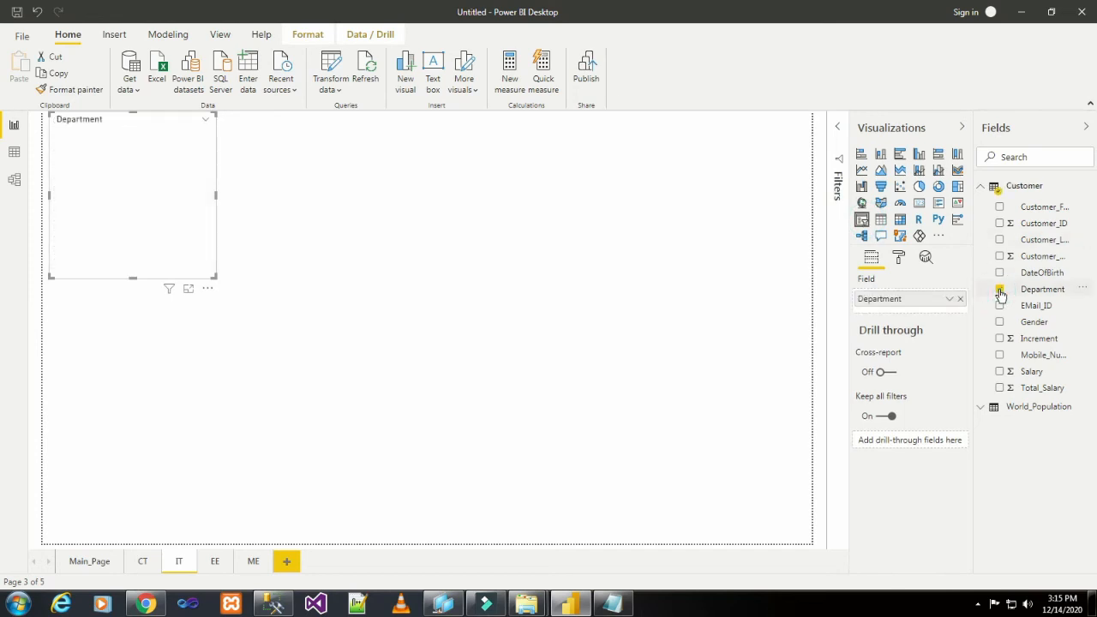
pyautogui.click(621, 255)
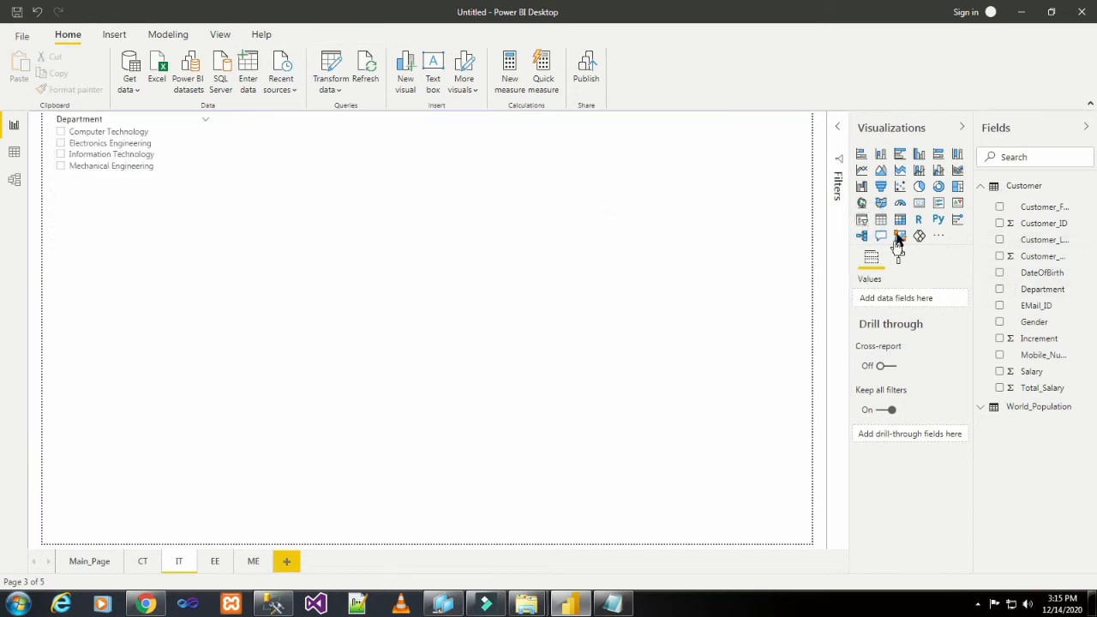
# Step: Insert an empty pie chart on the IT page and fit it beside the Department slicer across the remaining width
pyautogui.click(918, 186)
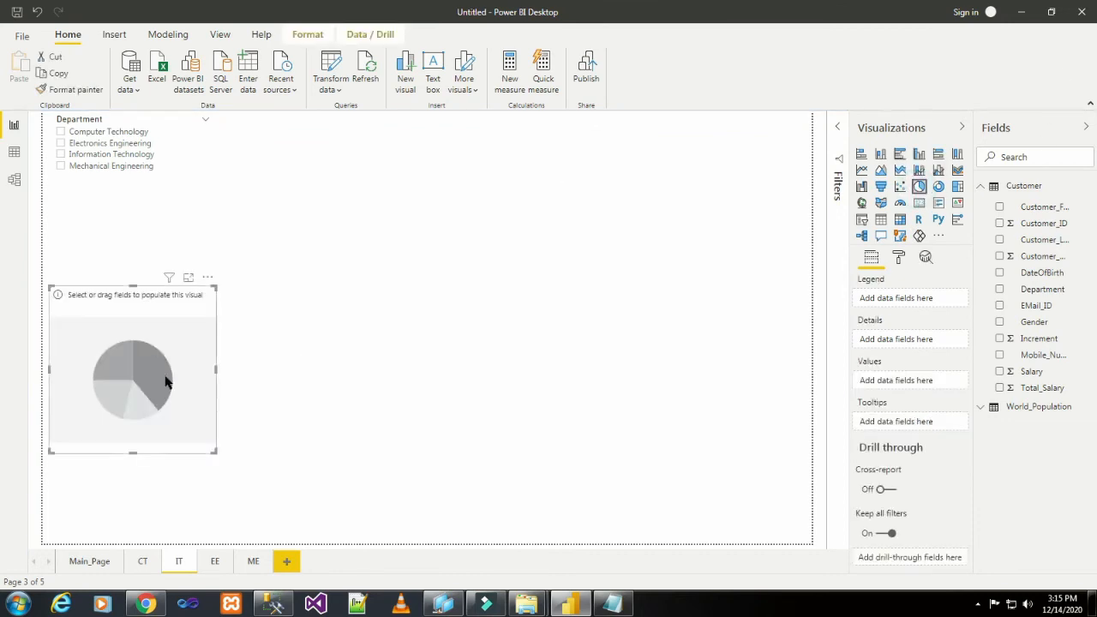
pyautogui.moveTo(166, 380); pyautogui.dragTo(335, 208)
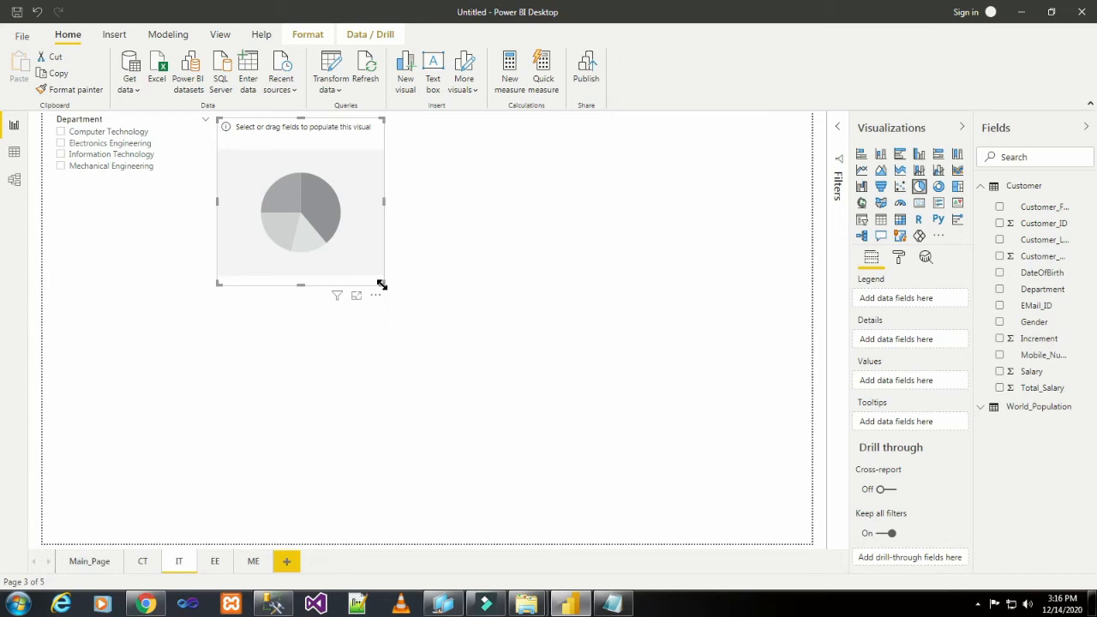
pyautogui.moveTo(382, 284); pyautogui.dragTo(806, 300)
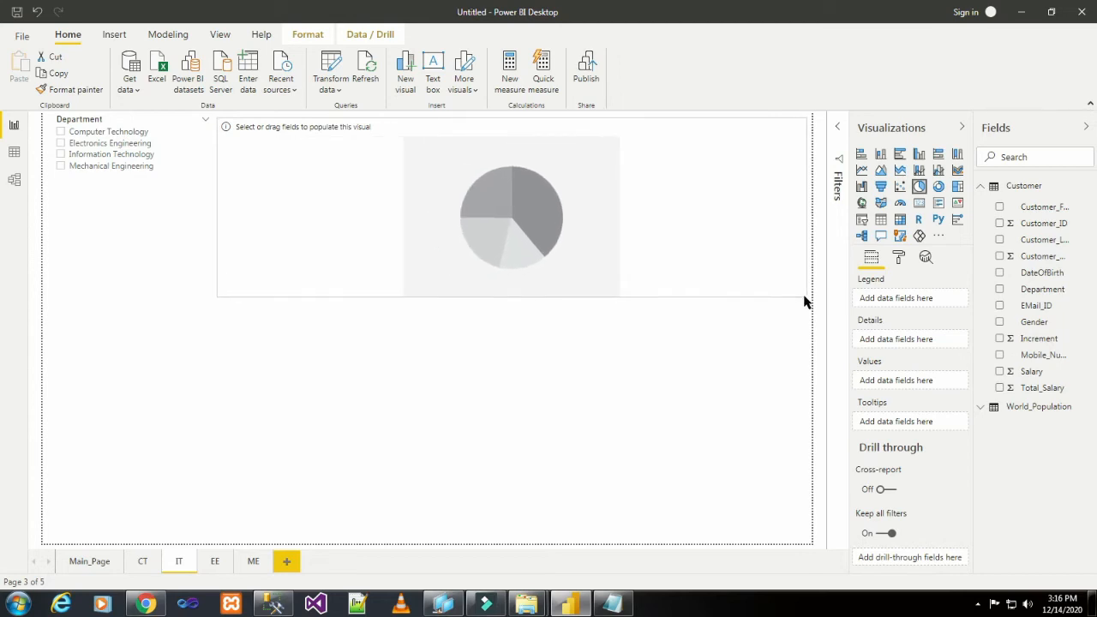
# Step: Populate the IT page's pie chart with Department as legend, Total_Salary as values and Gender as details
pyautogui.click(999, 290)
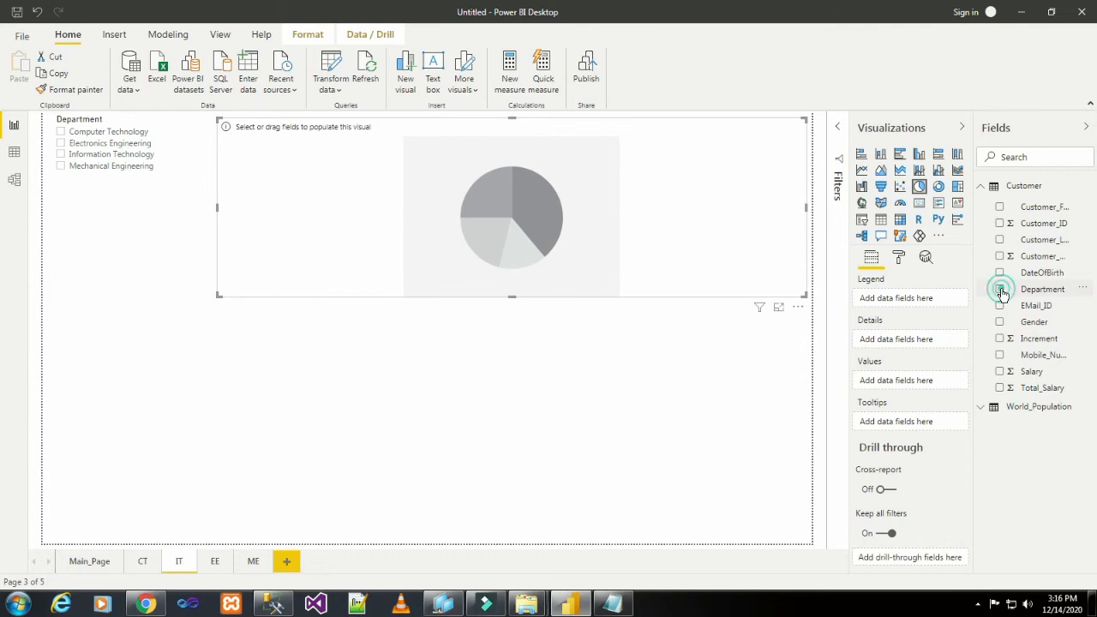
pyautogui.click(1000, 389)
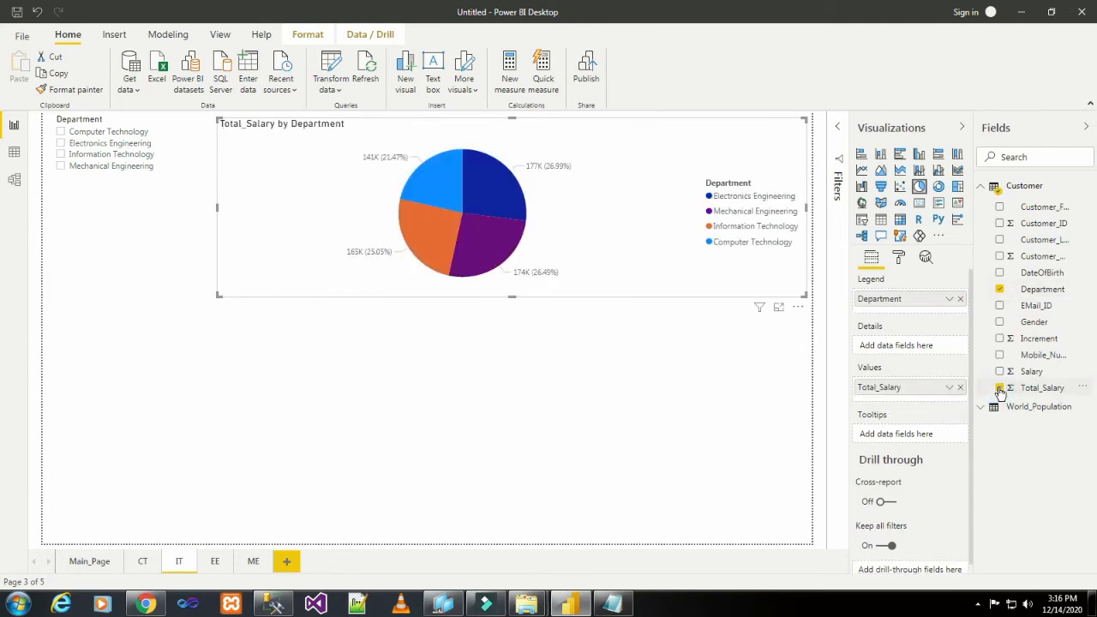
pyautogui.click(999, 322)
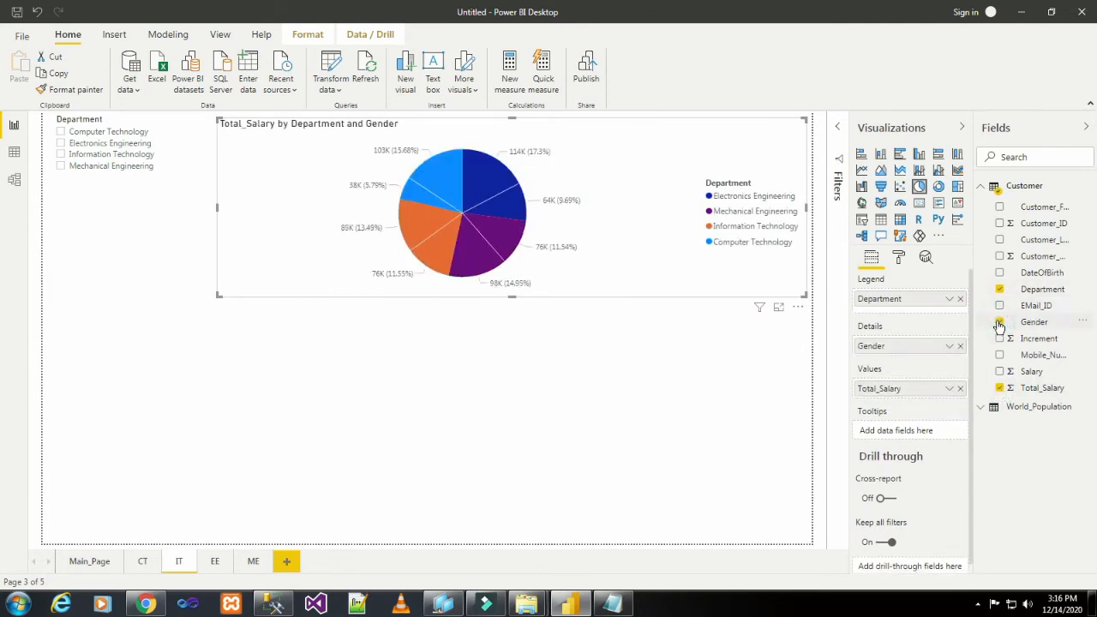
pyautogui.click(551, 384)
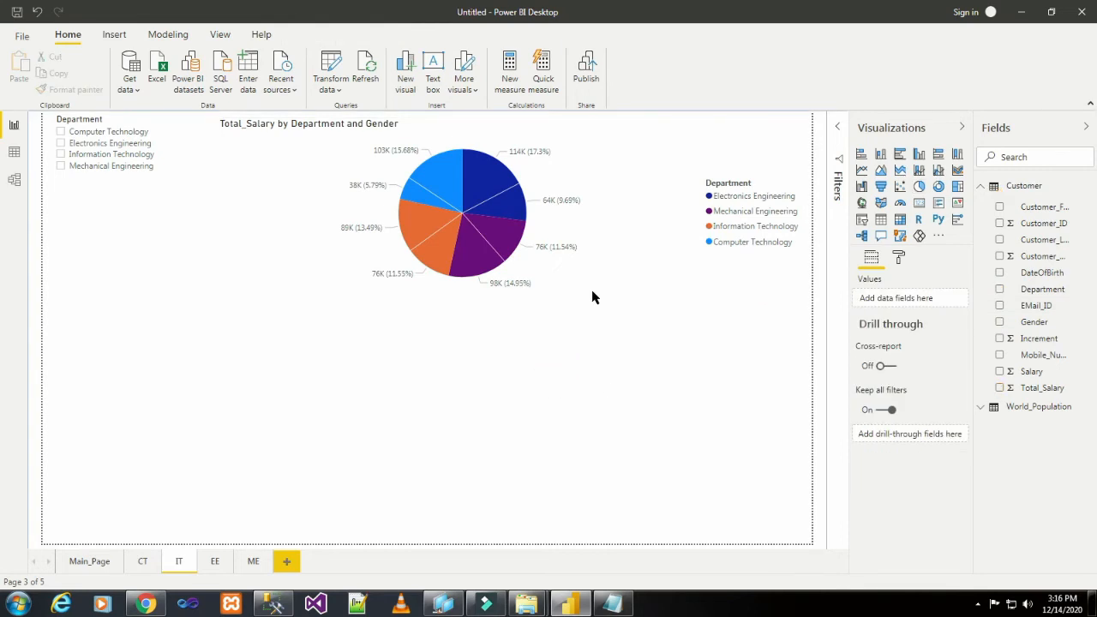
# Step: Insert an empty table on the IT page and stretch it across the page width beneath the pie chart
pyautogui.click(881, 219)
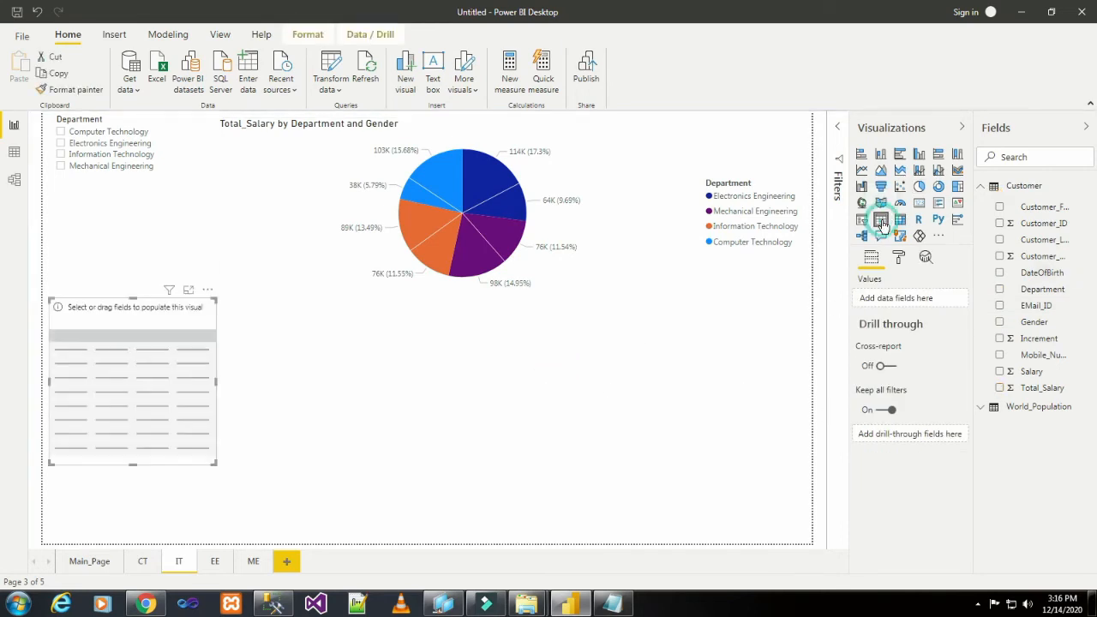
pyautogui.moveTo(214, 463); pyautogui.dragTo(800, 491)
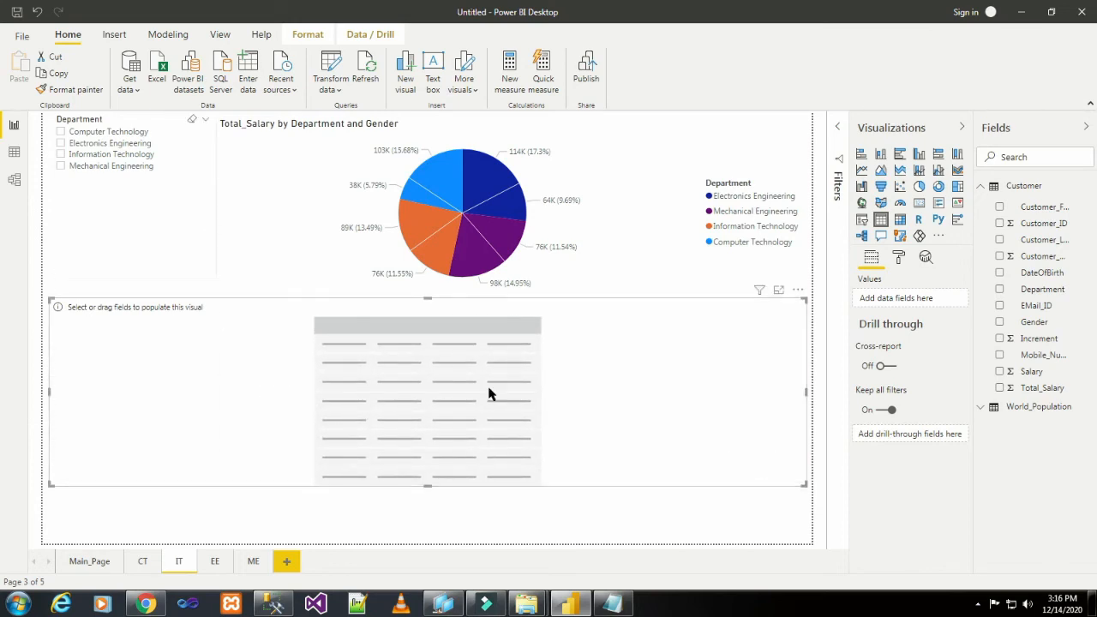
# Step: Fill the IT page's table with all twelve Customer fields in list order and filter the page to Information Technology with the slicer
pyautogui.click(999, 208)
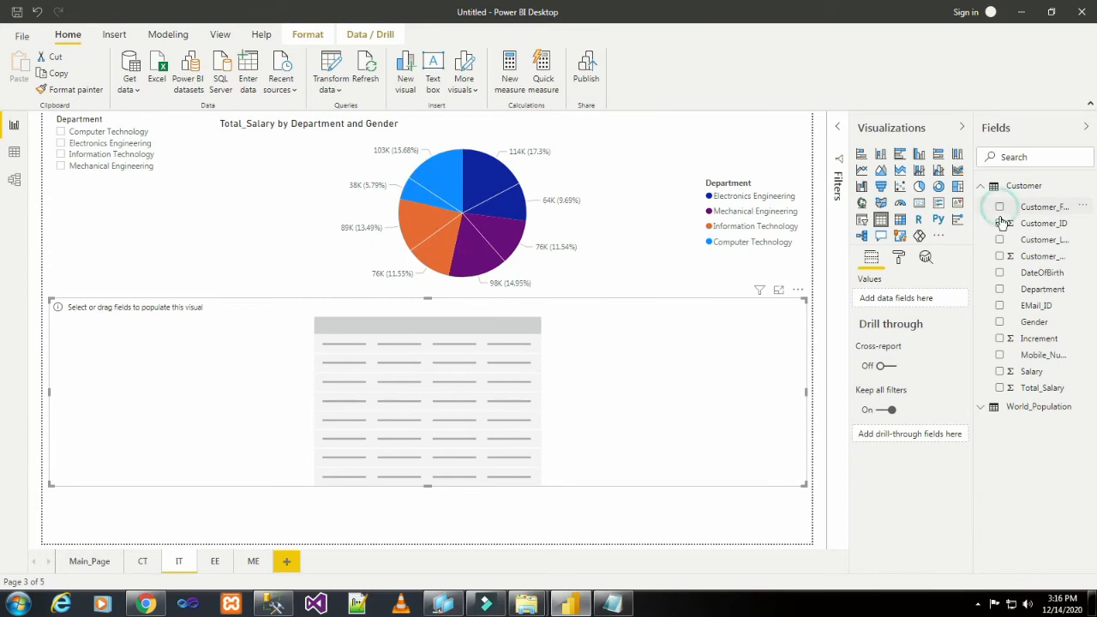
pyautogui.click(999, 222)
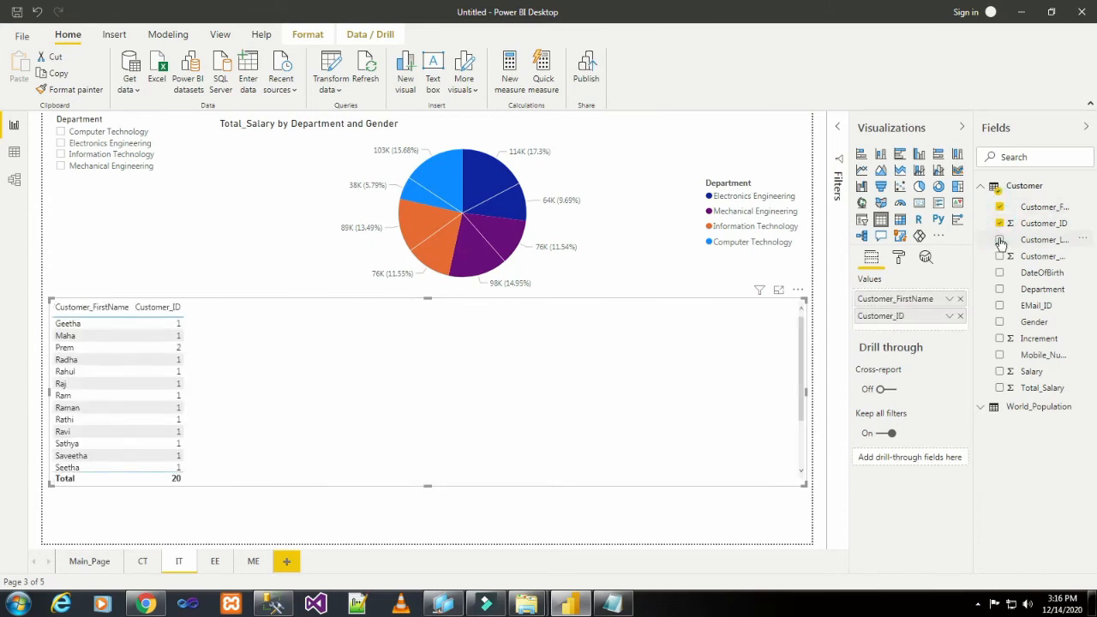
pyautogui.click(999, 240)
pyautogui.click(999, 256)
pyautogui.click(999, 273)
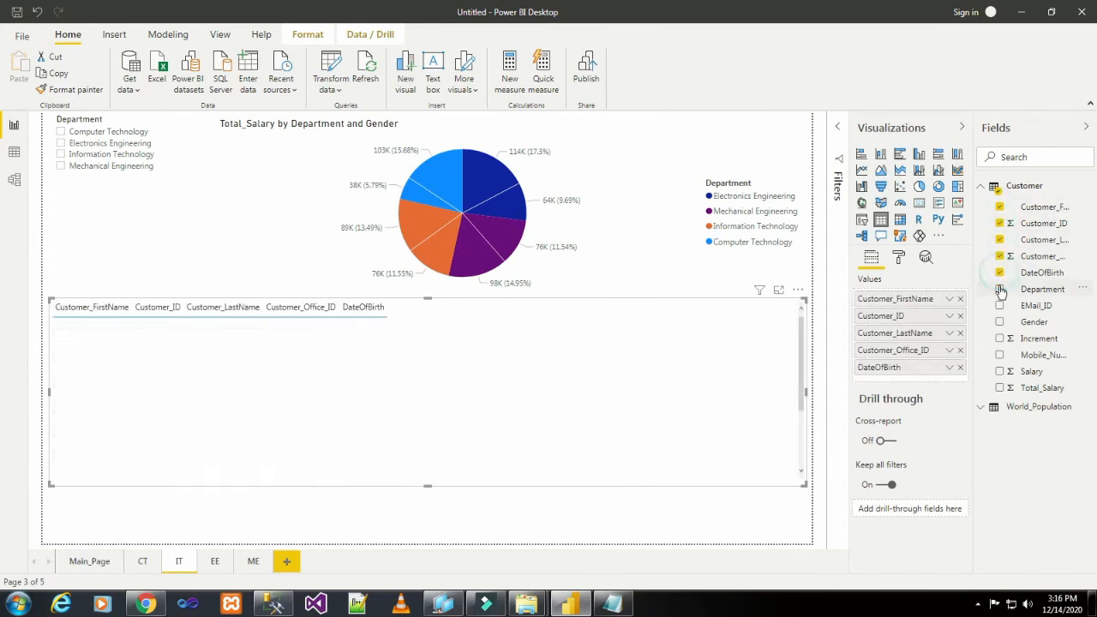
pyautogui.click(999, 288)
pyautogui.click(999, 305)
pyautogui.click(999, 321)
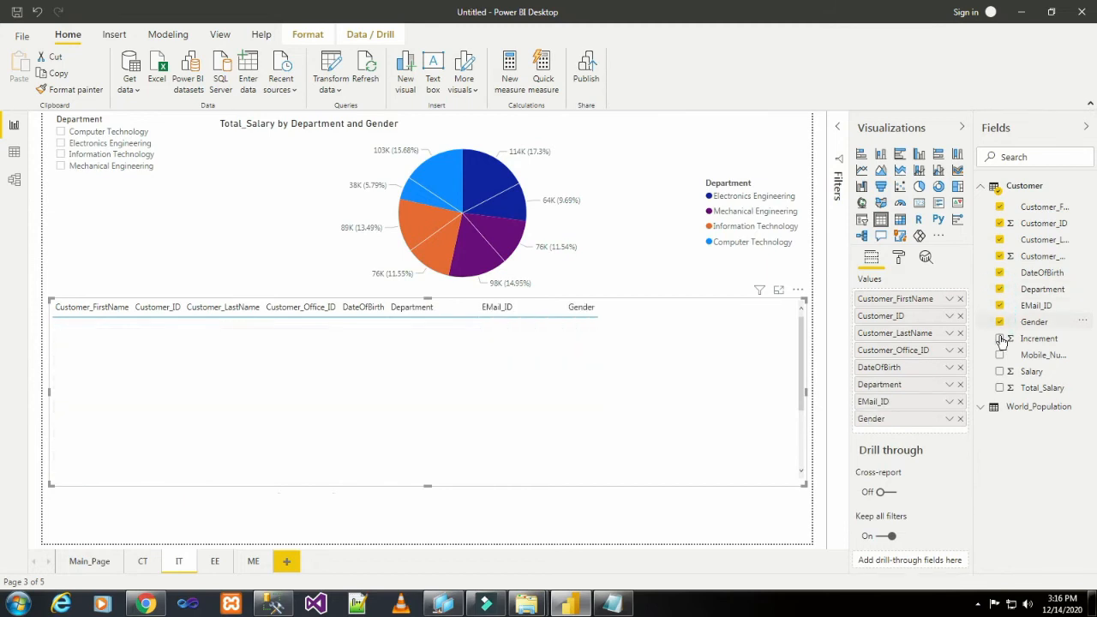
pyautogui.click(1000, 338)
pyautogui.click(999, 355)
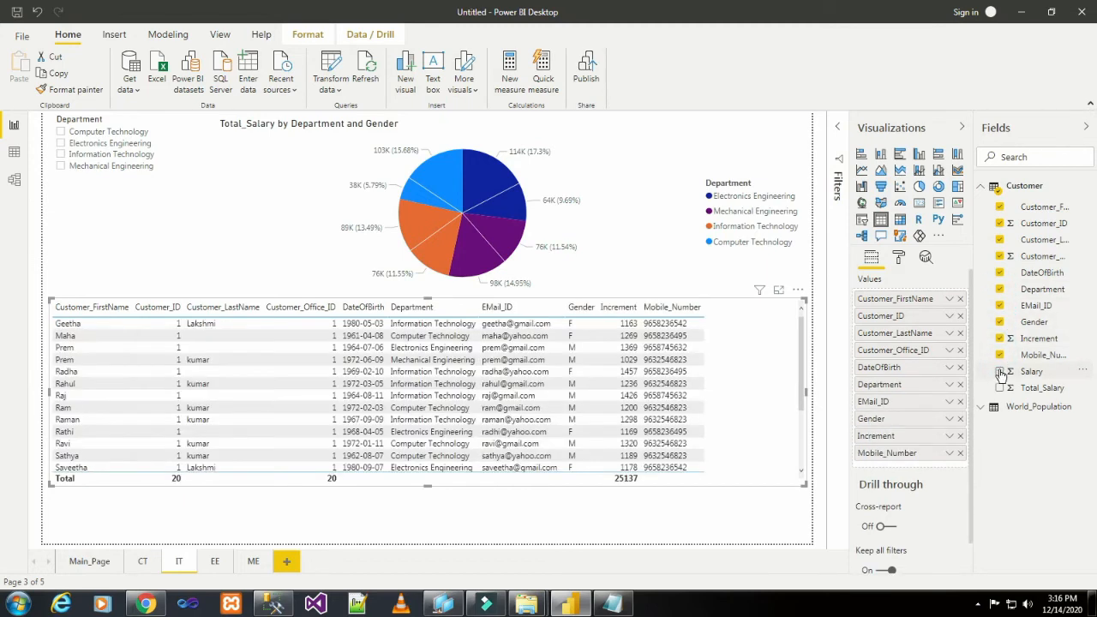
pyautogui.click(1000, 371)
pyautogui.click(999, 387)
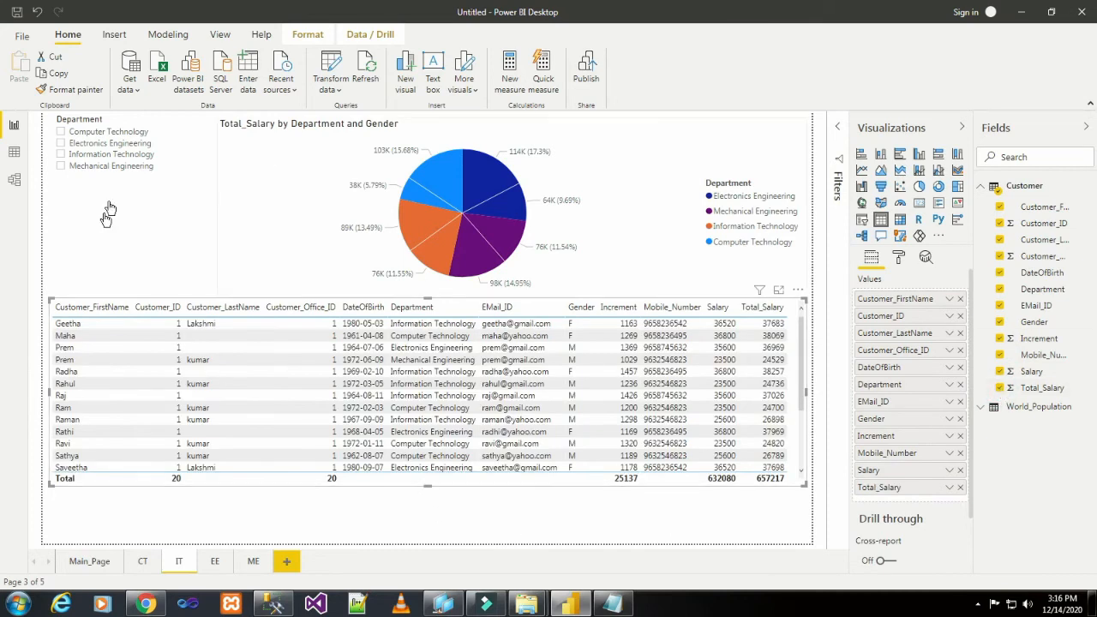
pyautogui.click(108, 156)
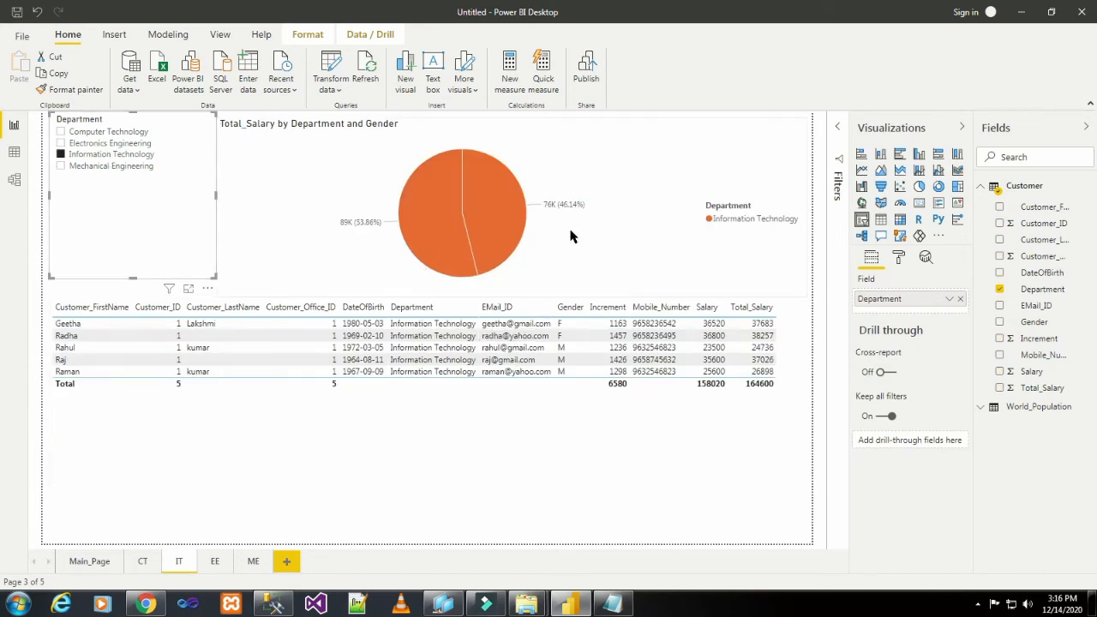
# Step: Add a slicer for the Department field to the empty EE page
pyautogui.click(213, 561)
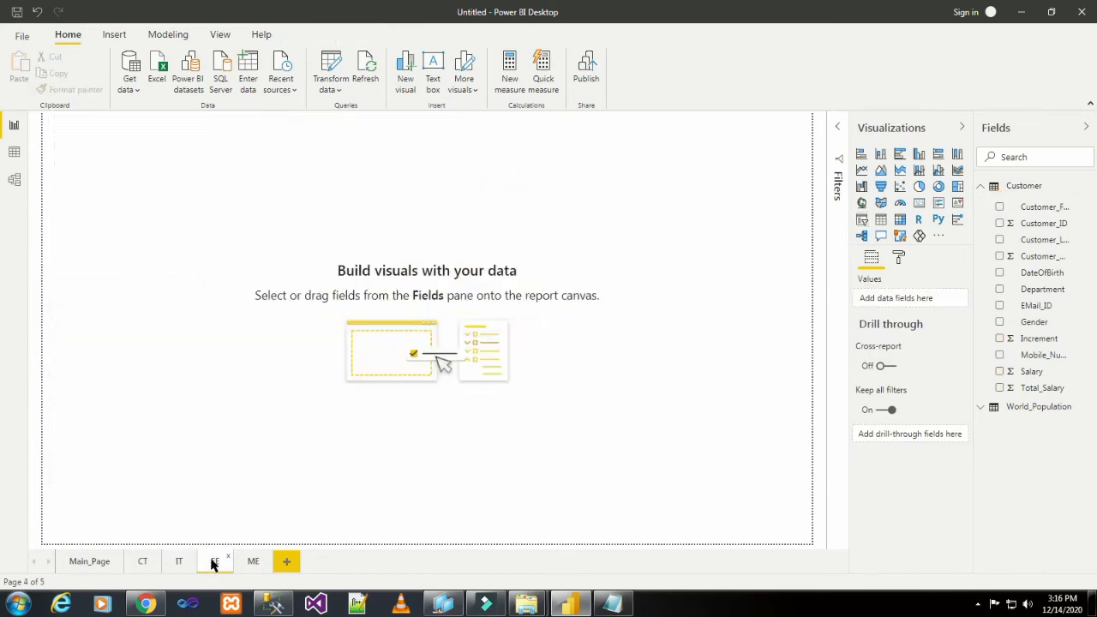
pyautogui.click(861, 219)
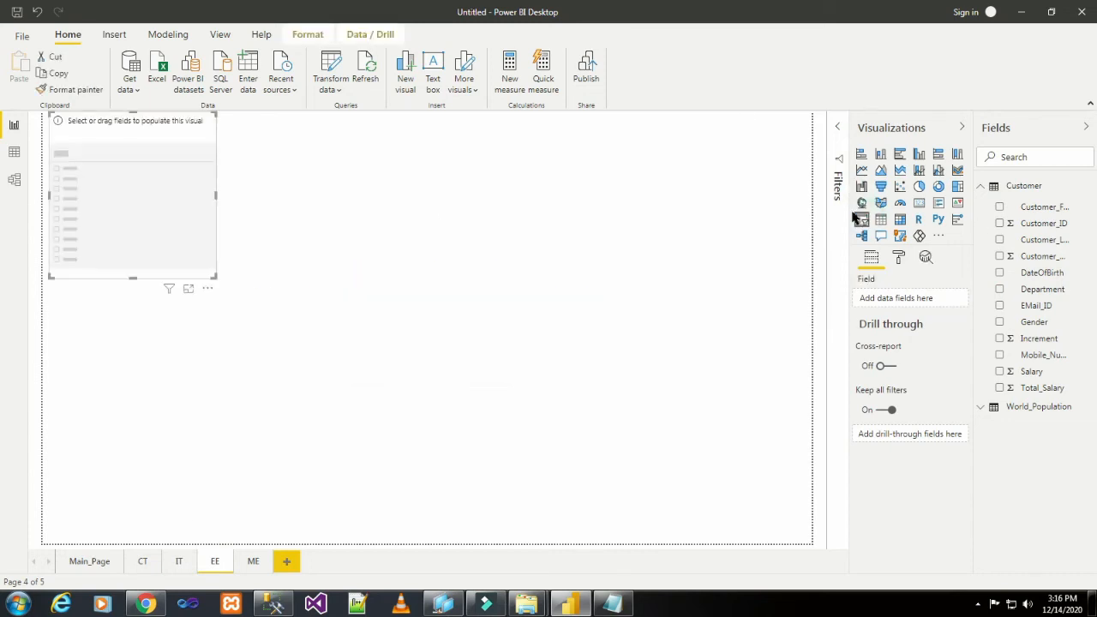
pyautogui.click(1000, 293)
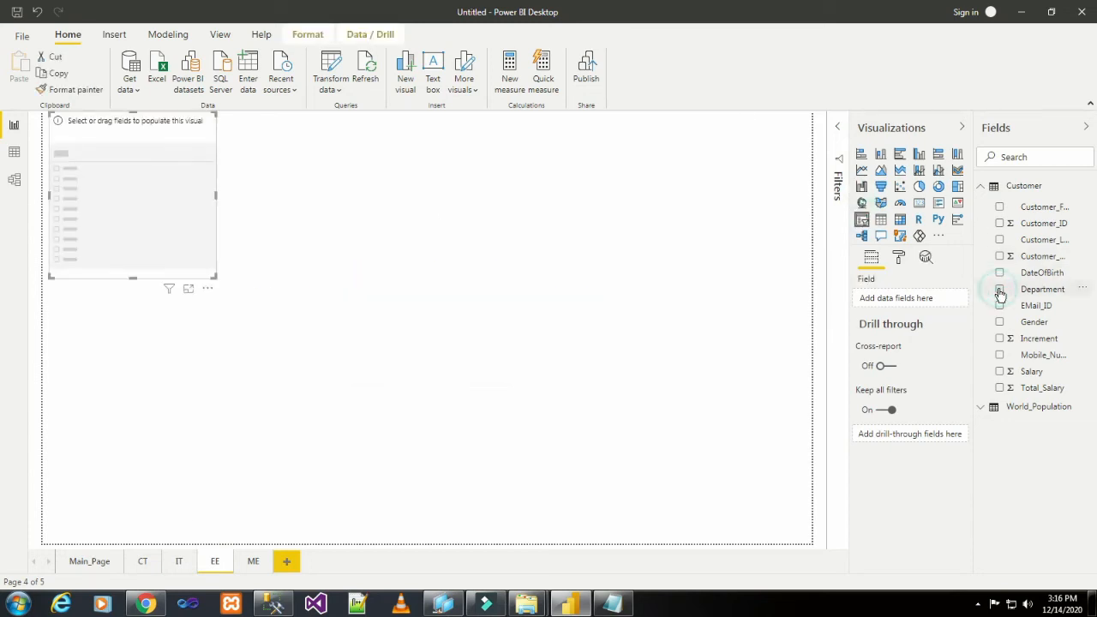
pyautogui.click(527, 370)
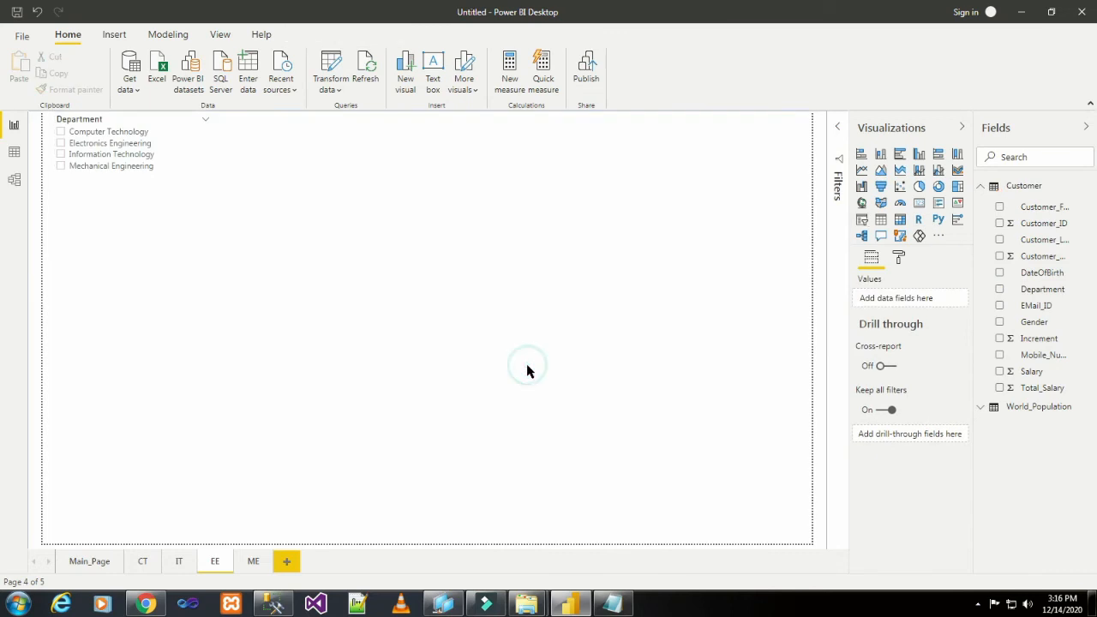
# Step: Insert an empty pie chart on the EE page, place it beside the Department slicer and stretch it across the remaining page width
pyautogui.click(919, 187)
pyautogui.moveTo(144, 364); pyautogui.dragTo(304, 177)
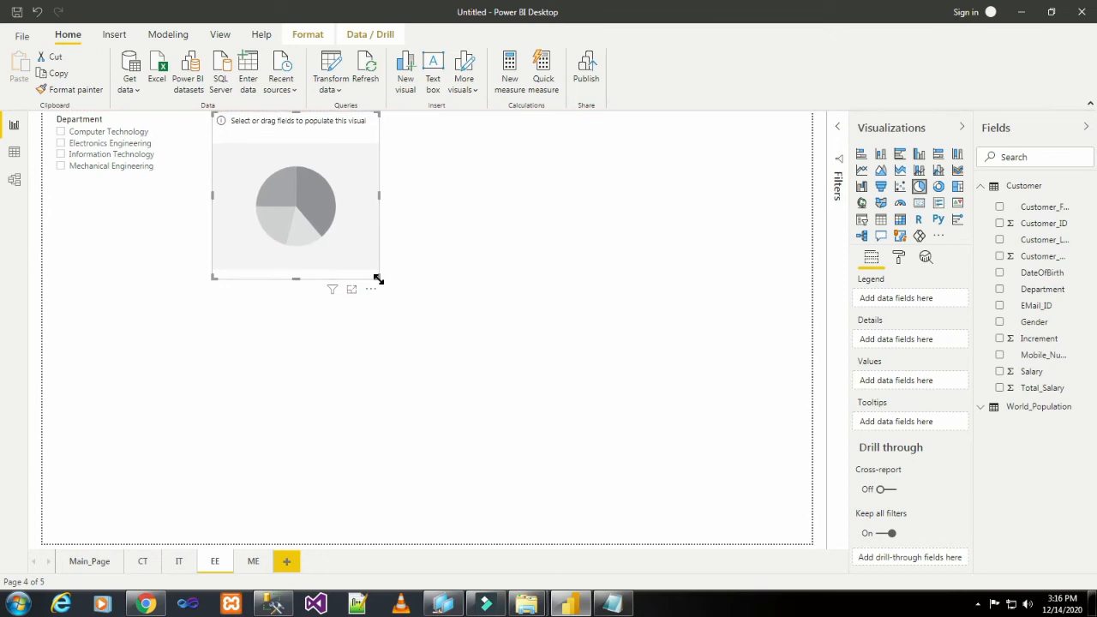
pyautogui.moveTo(378, 280); pyautogui.dragTo(803, 289)
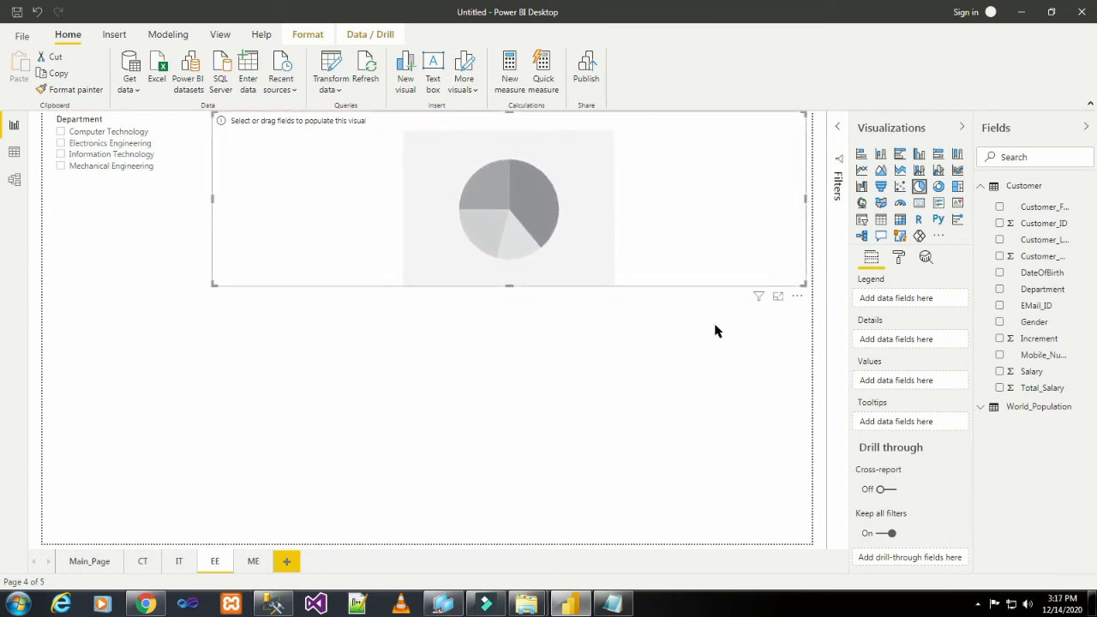
# Step: Populate the EE page's pie chart with Department as legend, Total_Salary as values and Gender as details
pyautogui.click(1000, 290)
pyautogui.click(999, 388)
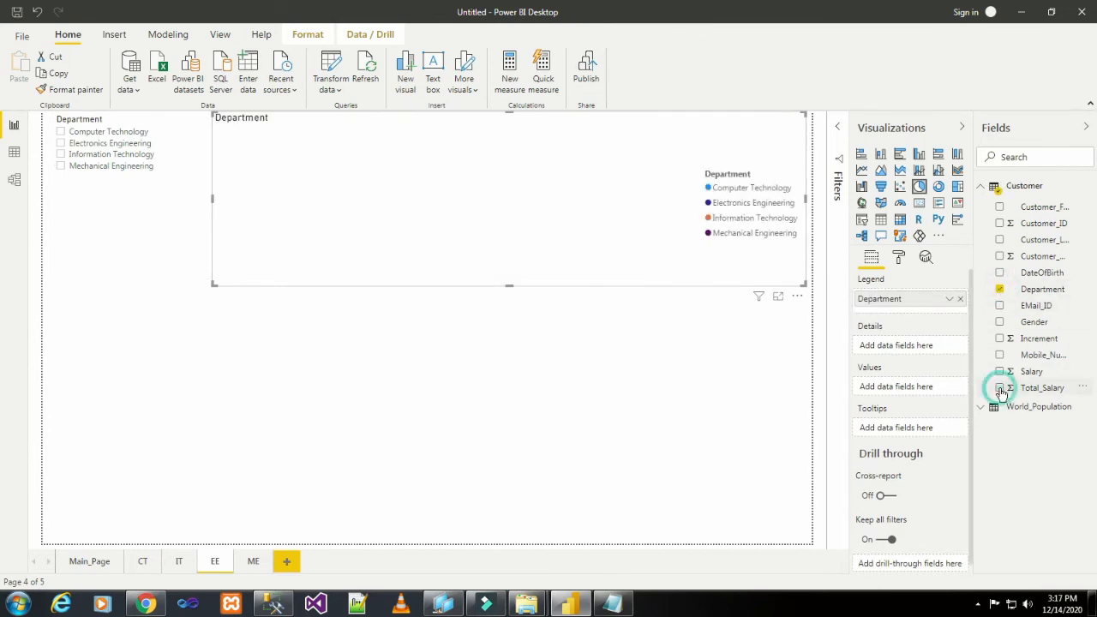
pyautogui.click(1000, 323)
# Step: Insert an empty table on the EE page and stretch it across the page width beneath the pie chart
pyautogui.click(519, 367)
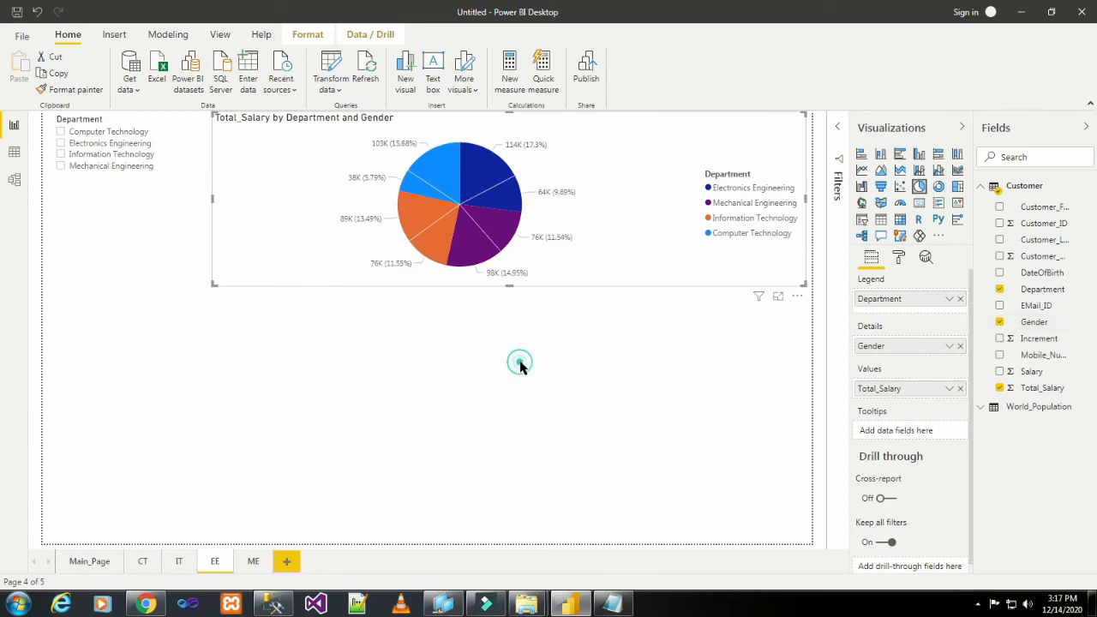
pyautogui.click(883, 220)
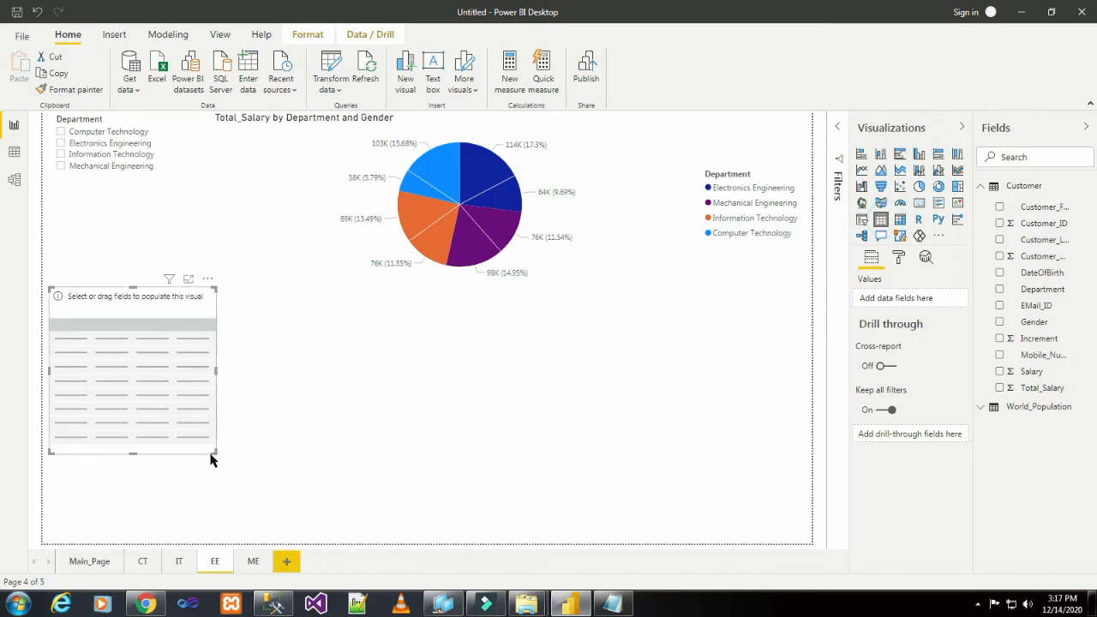
pyautogui.moveTo(214, 454); pyautogui.dragTo(796, 500)
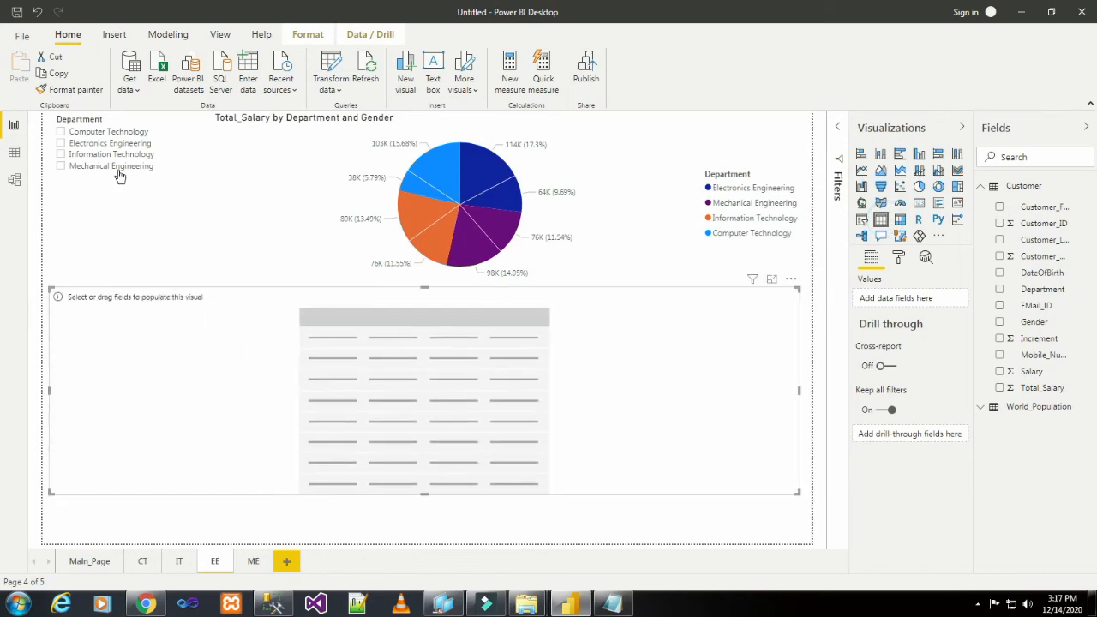
# Step: Fill the EE page's table with all twelve Customer fields in list order and filter the page to Electronics Engineering with the slicer
pyautogui.click(1000, 208)
pyautogui.click(999, 223)
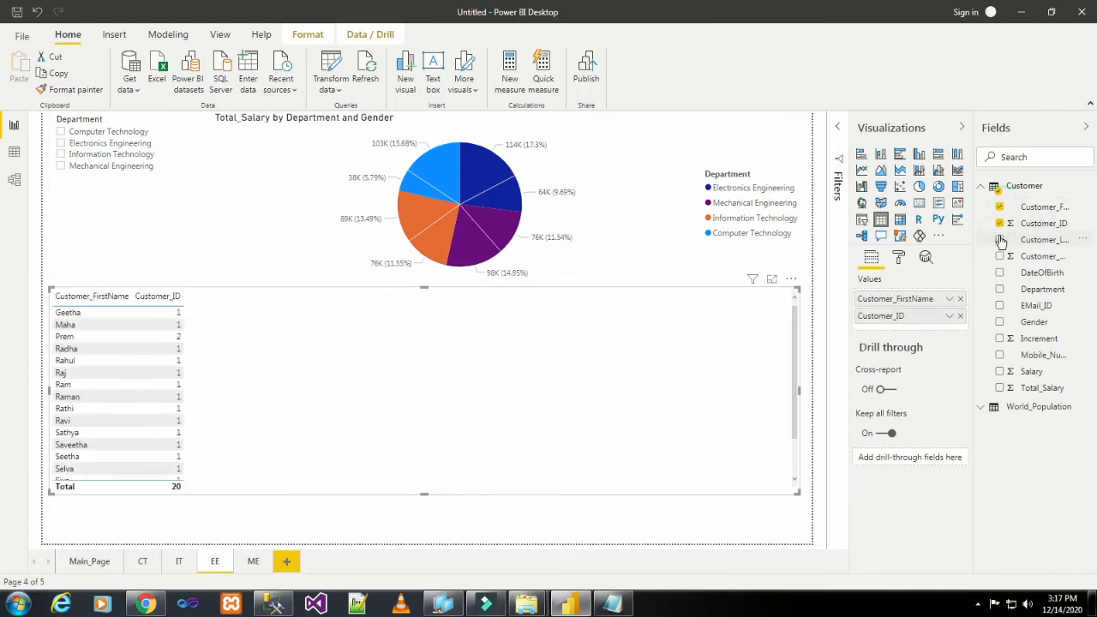
pyautogui.click(1000, 240)
pyautogui.click(1000, 256)
pyautogui.click(1000, 272)
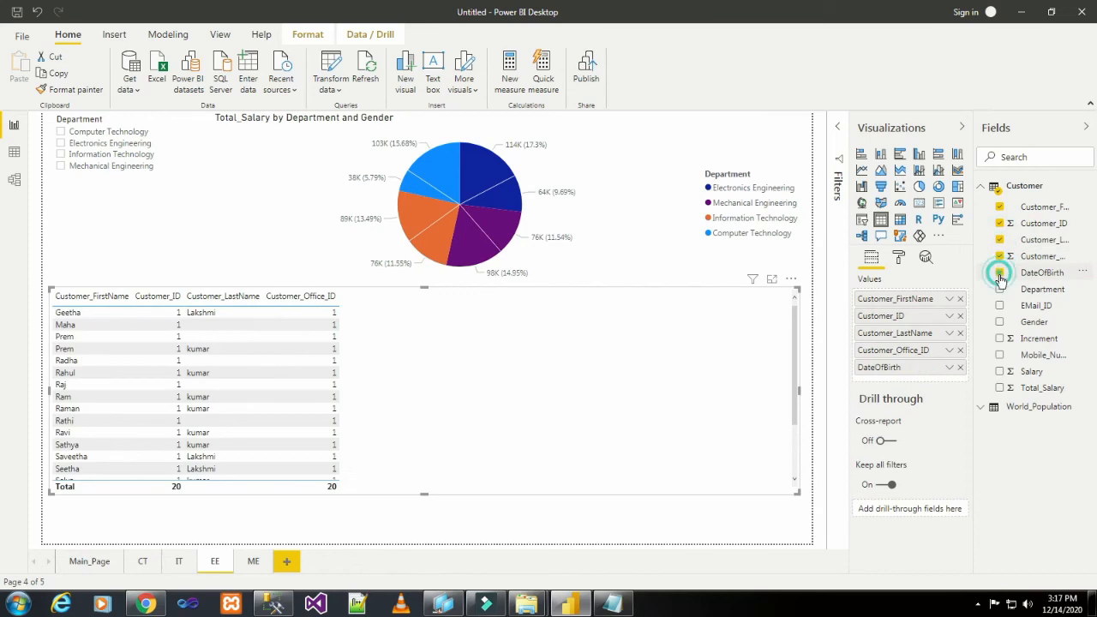
pyautogui.click(1000, 290)
pyautogui.click(1000, 306)
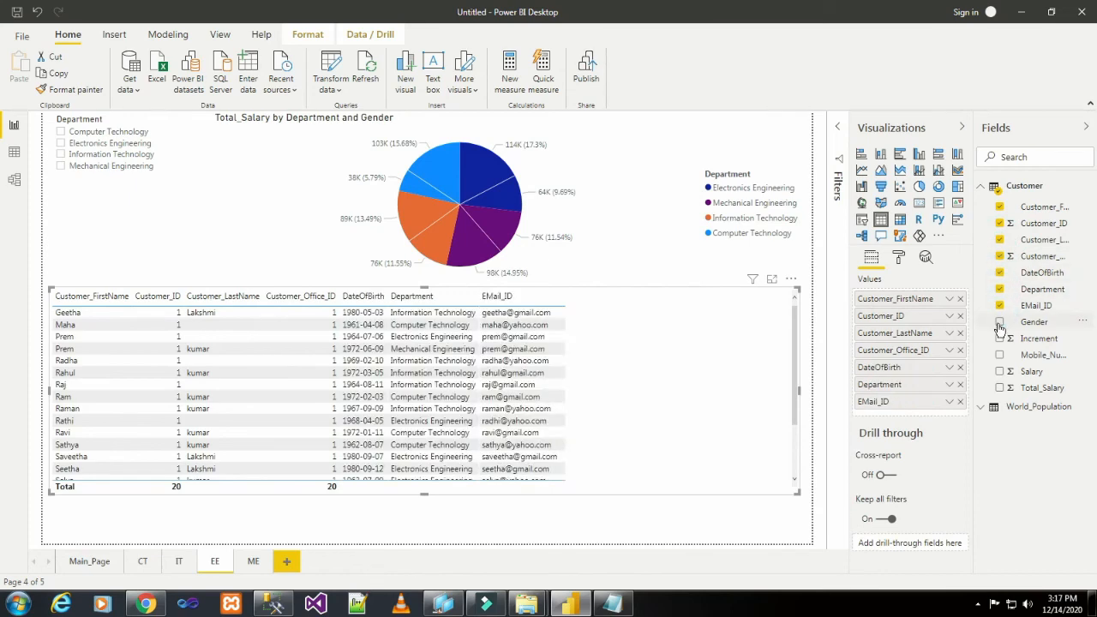
pyautogui.click(1000, 322)
pyautogui.click(1000, 338)
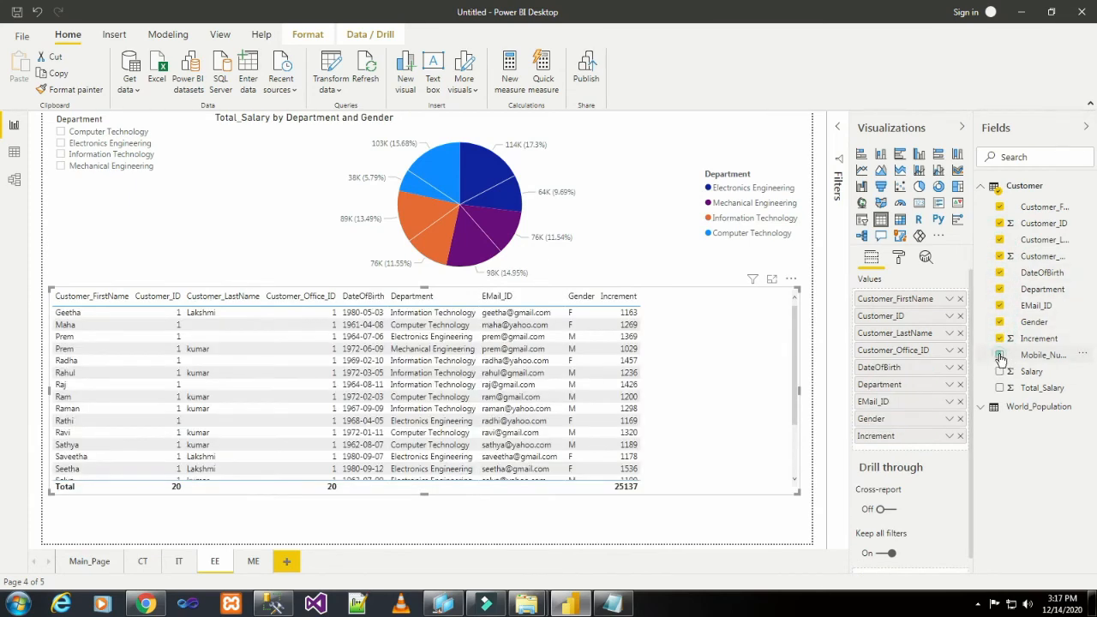
pyautogui.click(1000, 355)
pyautogui.click(1000, 371)
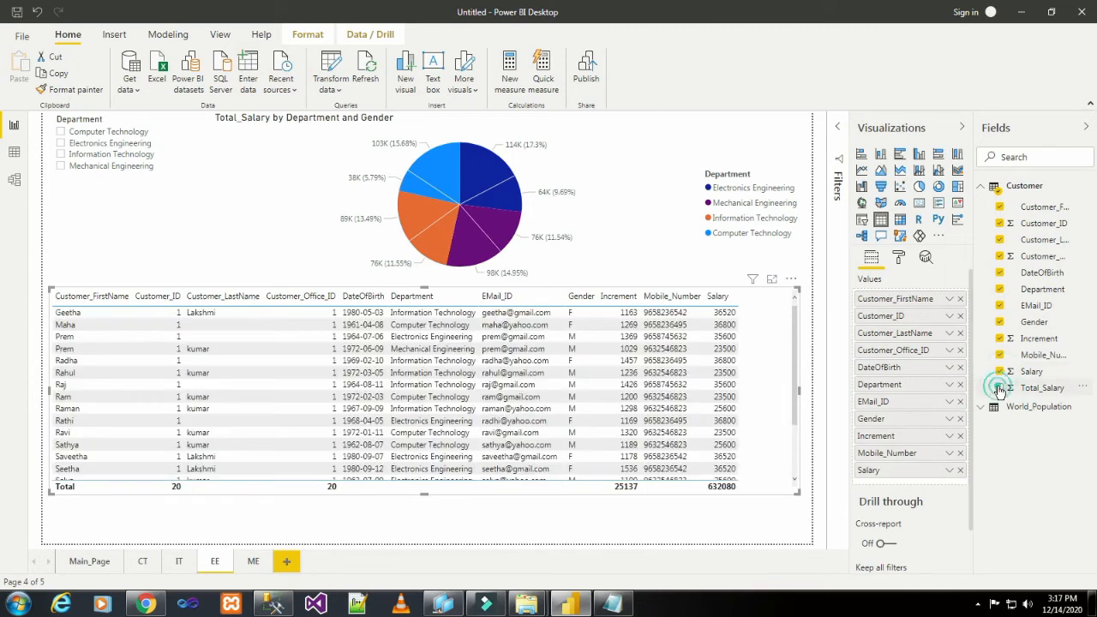
pyautogui.click(1000, 387)
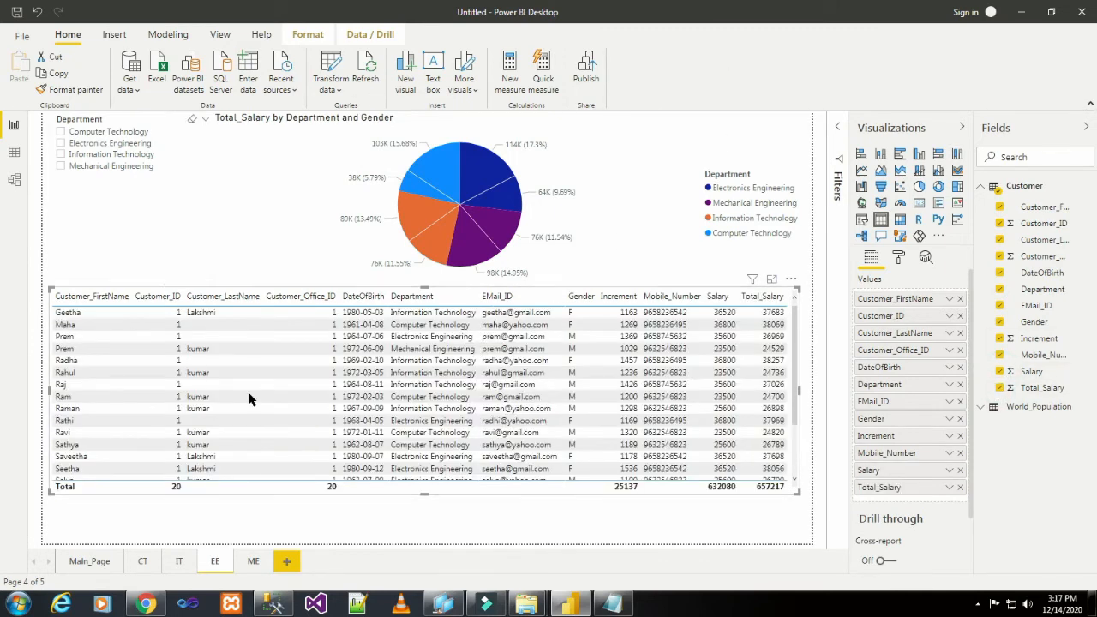
pyautogui.click(95, 144)
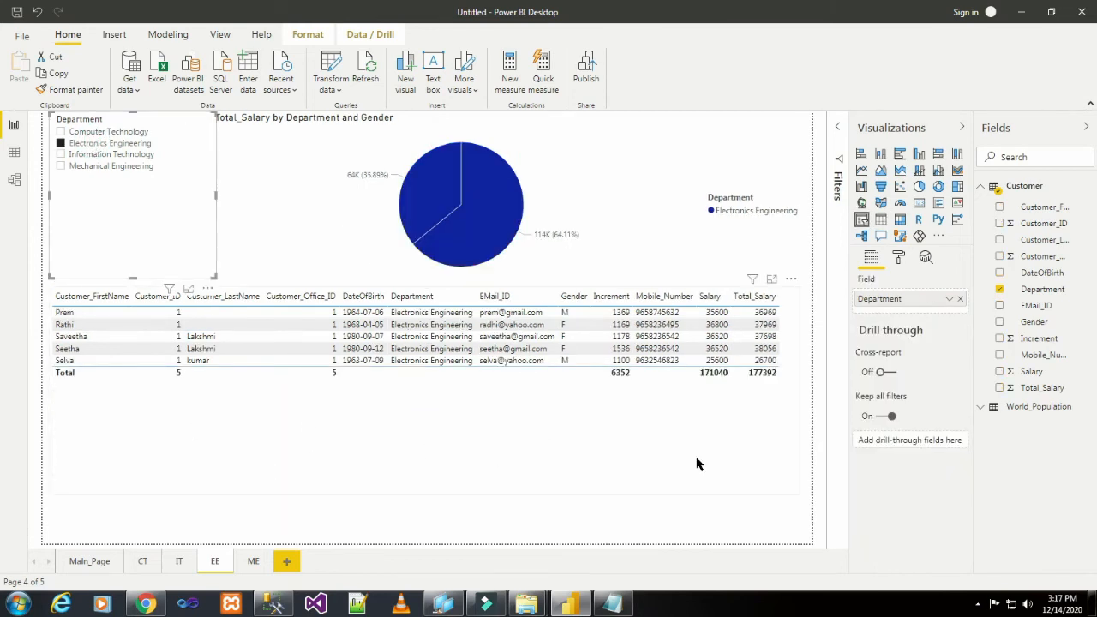
# Step: Insert an empty slicer on the blank ME page and leave it deselected
pyautogui.click(247, 561)
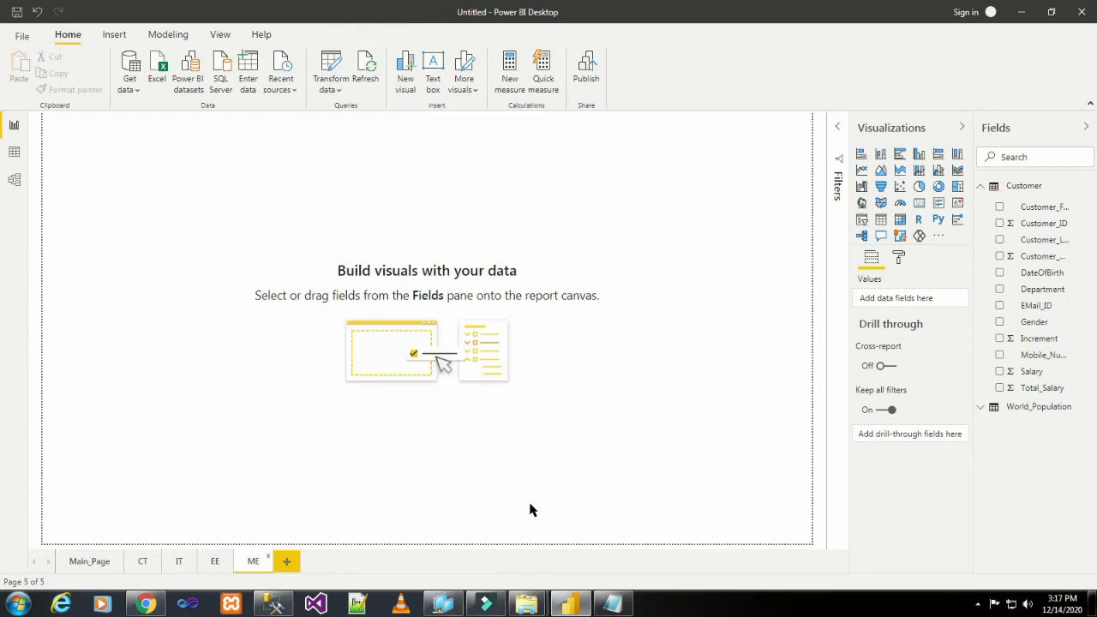
pyautogui.click(861, 221)
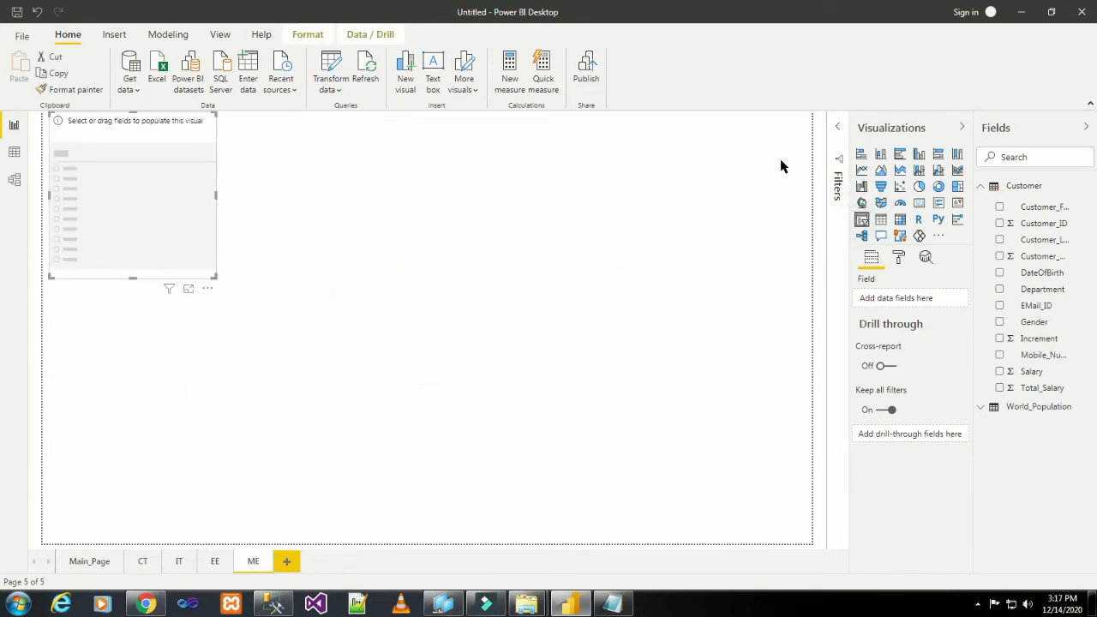
pyautogui.click(533, 381)
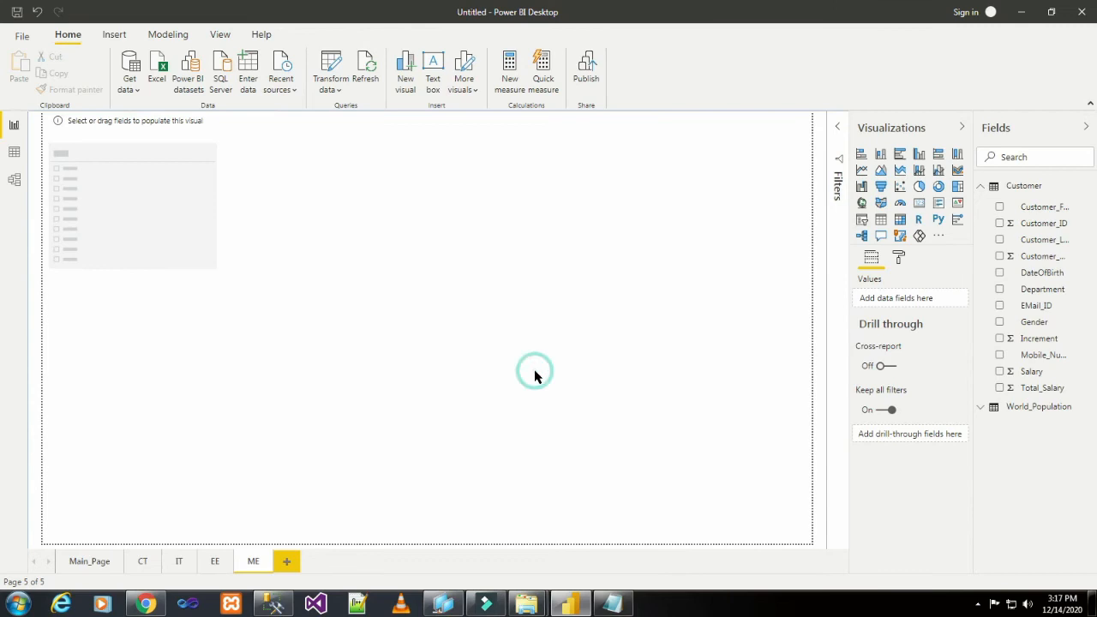
# Step: Insert an empty pie chart on the ME page, place it beside the slicer and stretch it across the remaining page width
pyautogui.click(919, 187)
pyautogui.moveTo(149, 368); pyautogui.dragTo(317, 193)
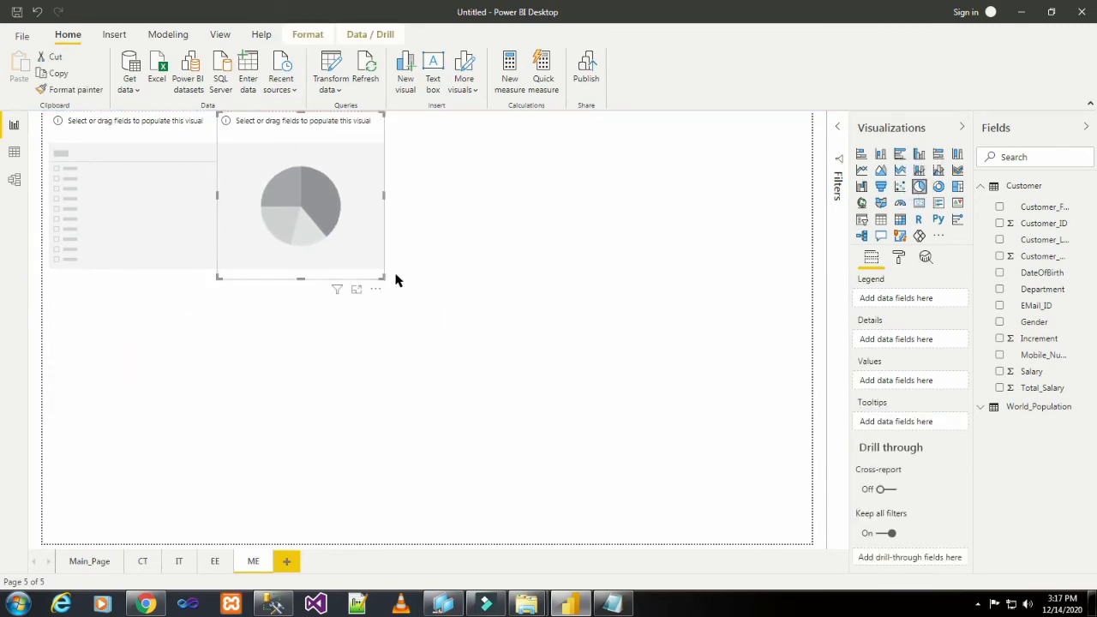
pyautogui.moveTo(383, 276); pyautogui.dragTo(800, 274)
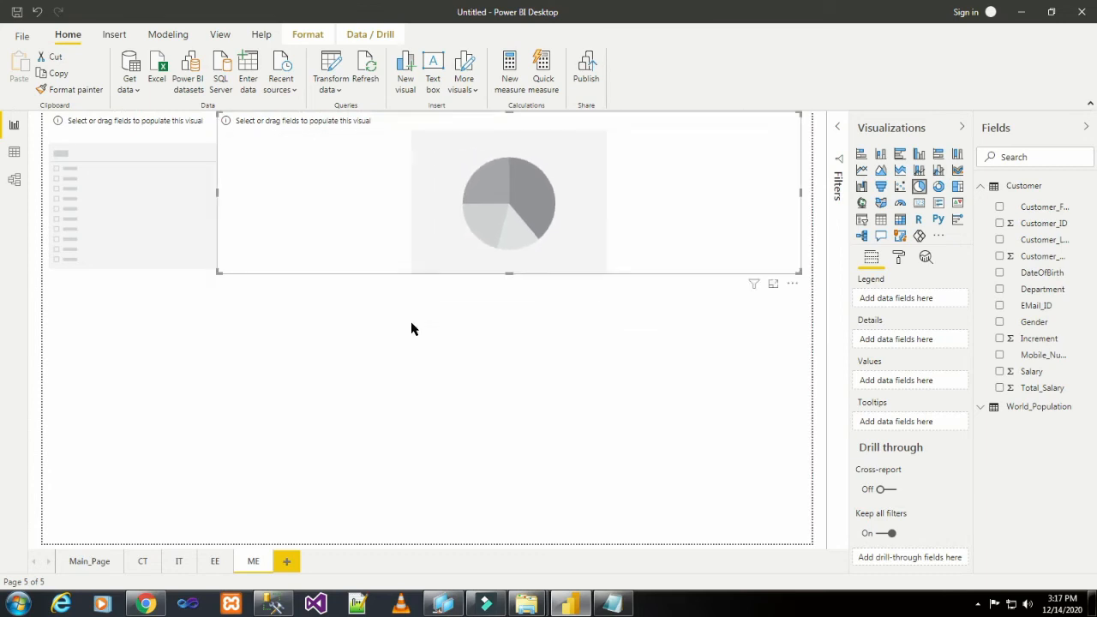
# Step: Populate the ME page's pie chart with Department as legend, Total_Salary as values and Gender as details
pyautogui.click(999, 289)
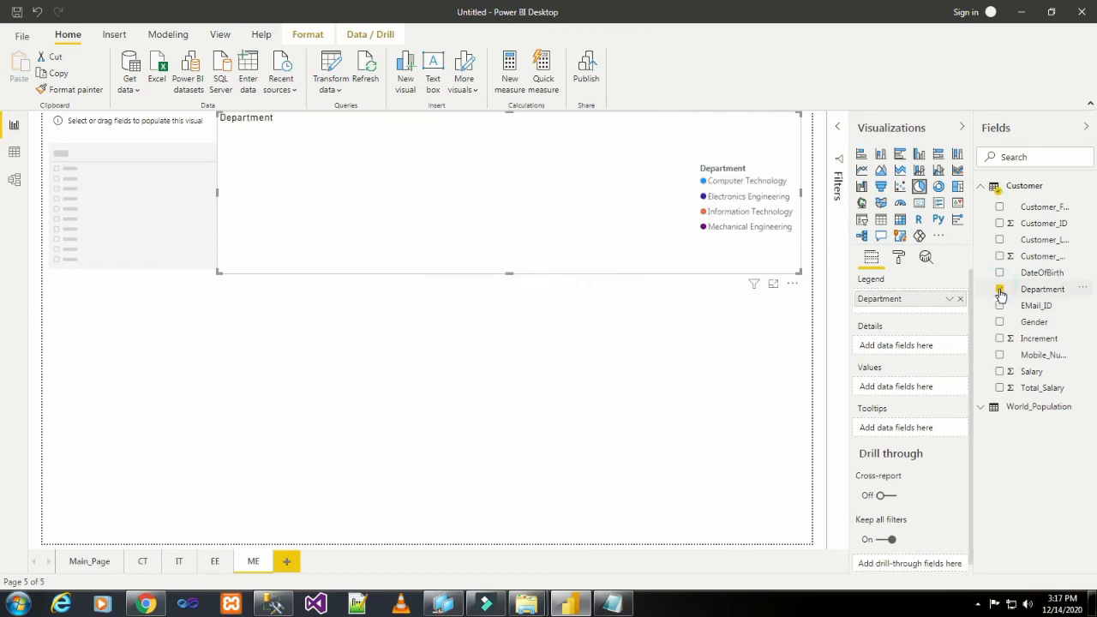
pyautogui.click(999, 389)
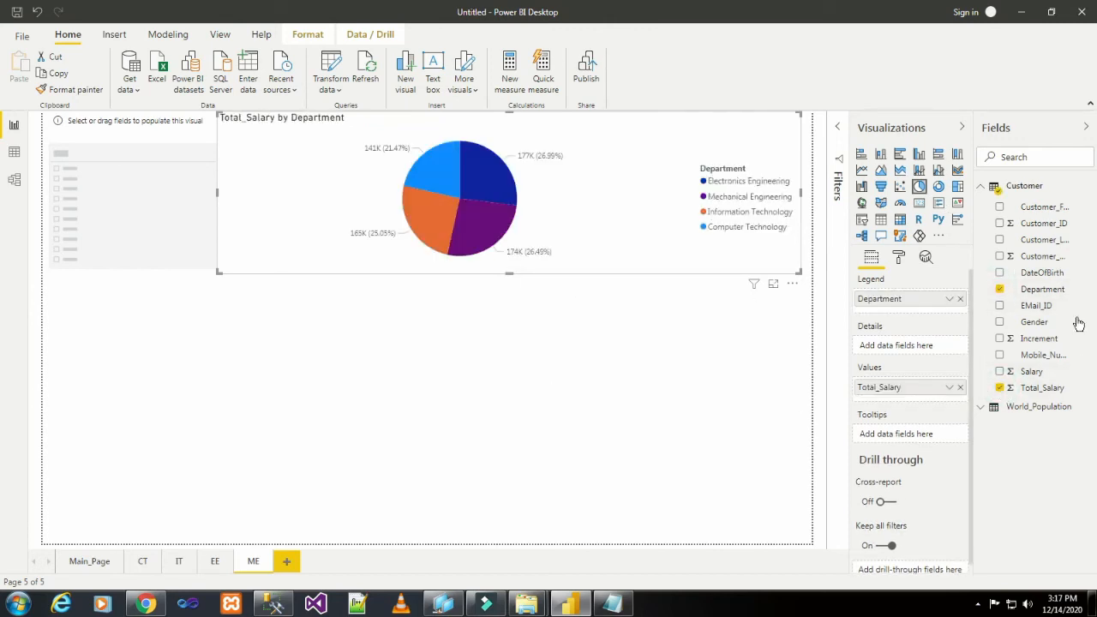
pyautogui.click(999, 322)
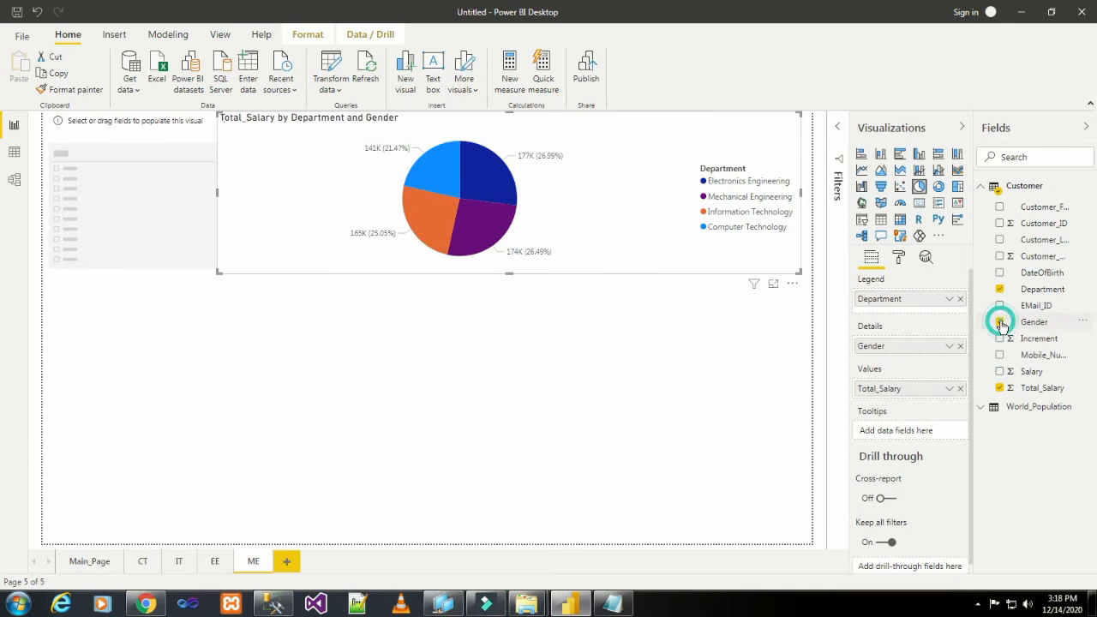
# Step: Insert an empty table on the ME page and stretch it across the page width beneath the pie chart
pyautogui.click(423, 335)
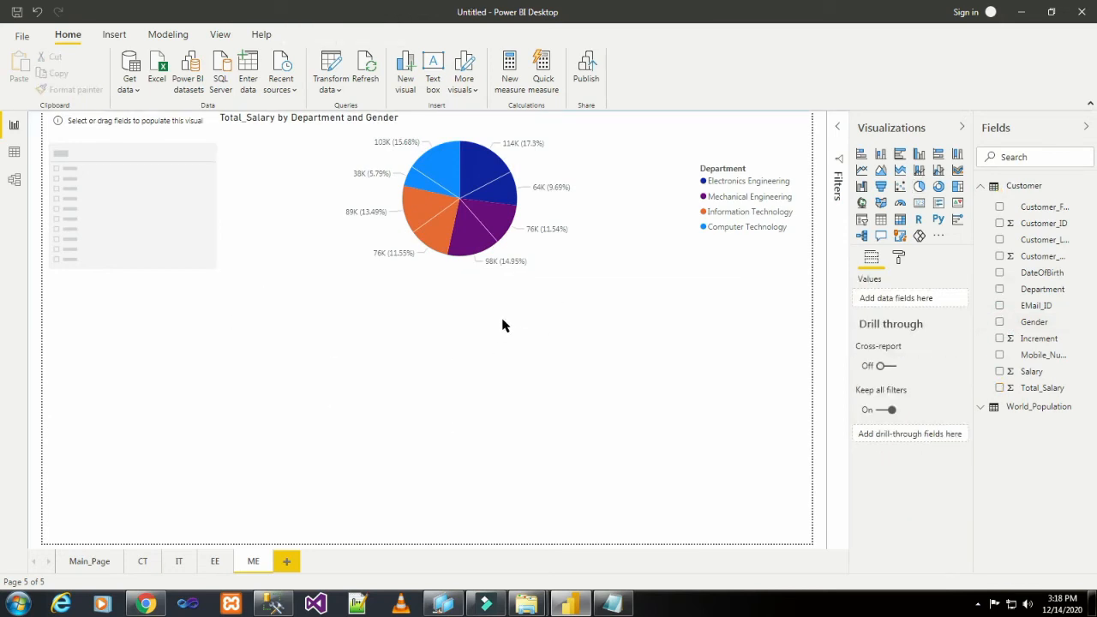
pyautogui.click(881, 219)
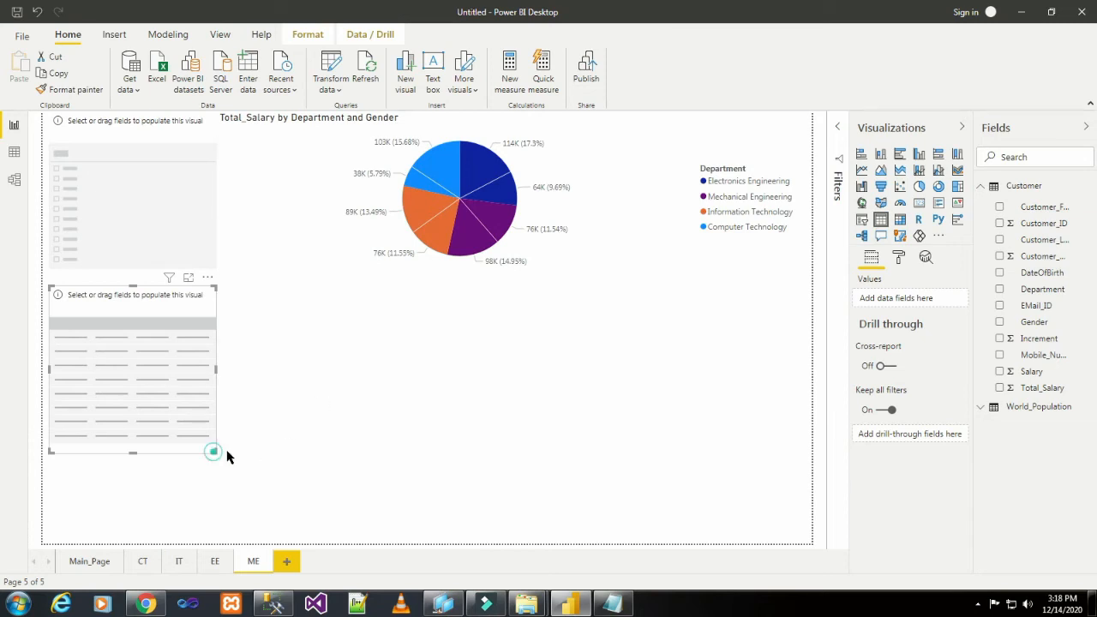
pyautogui.moveTo(227, 457); pyautogui.dragTo(791, 502)
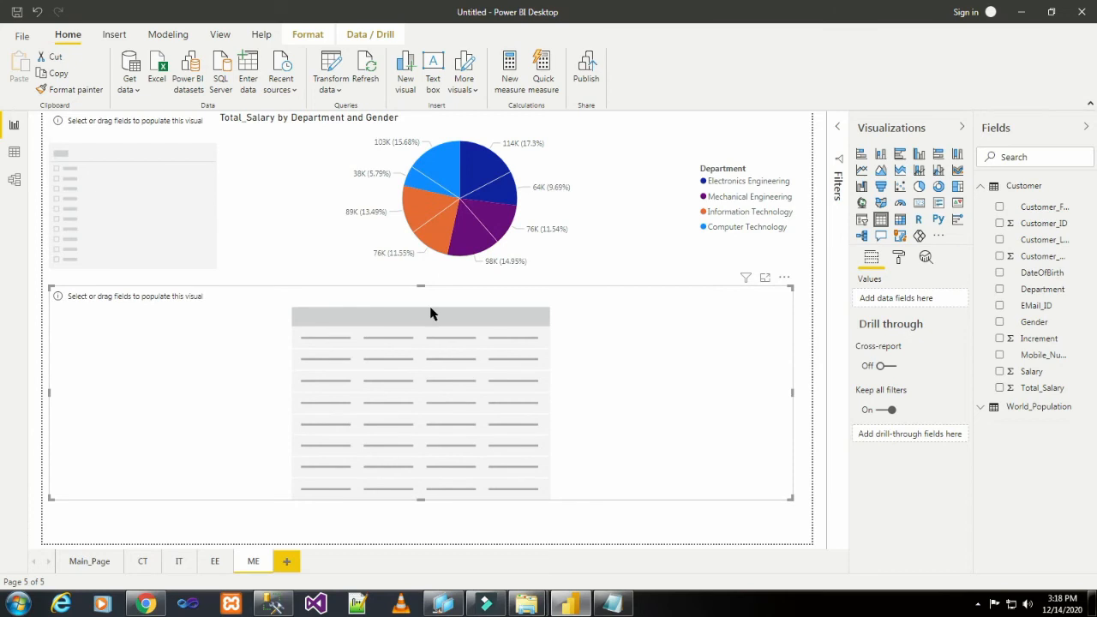
# Step: Fill the ME page's table with all twelve Customer fields in list order, from Customer_FirstName to Total_Salary
pyautogui.click(1000, 207)
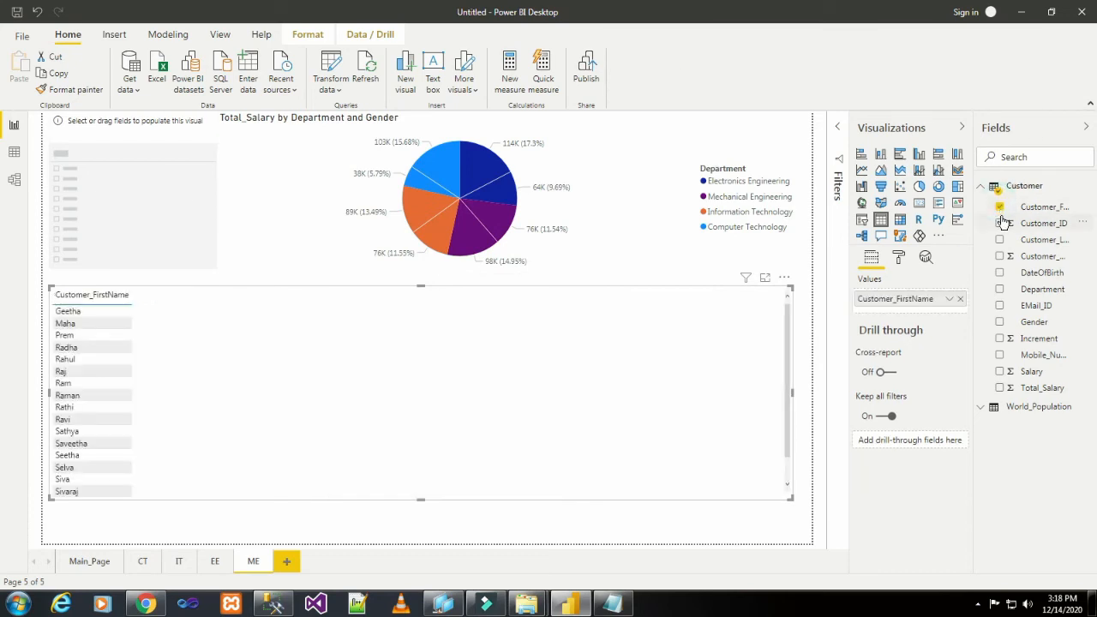
pyautogui.click(1000, 224)
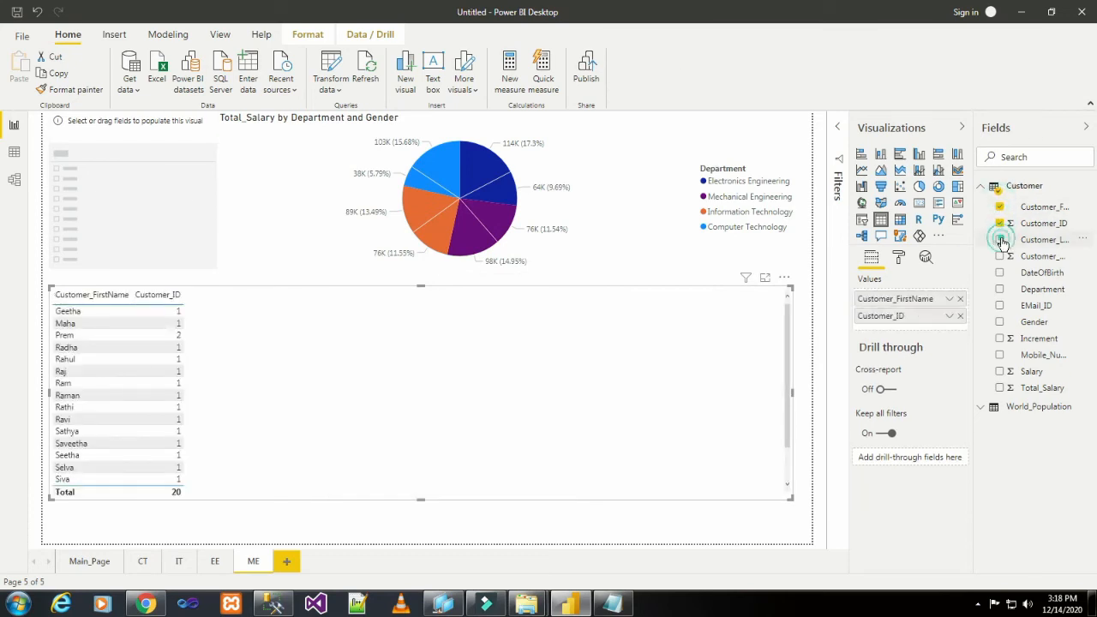
pyautogui.click(1000, 240)
pyautogui.click(999, 256)
pyautogui.click(999, 272)
pyautogui.click(1000, 289)
pyautogui.click(999, 305)
pyautogui.click(1000, 321)
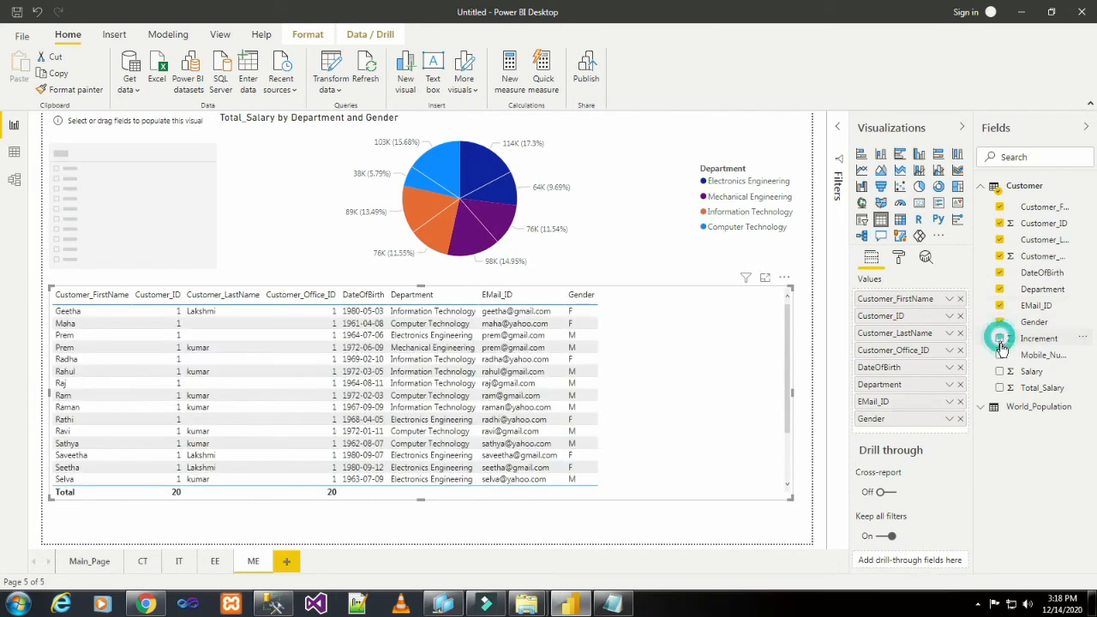
pyautogui.click(999, 337)
pyautogui.click(1000, 354)
pyautogui.click(999, 371)
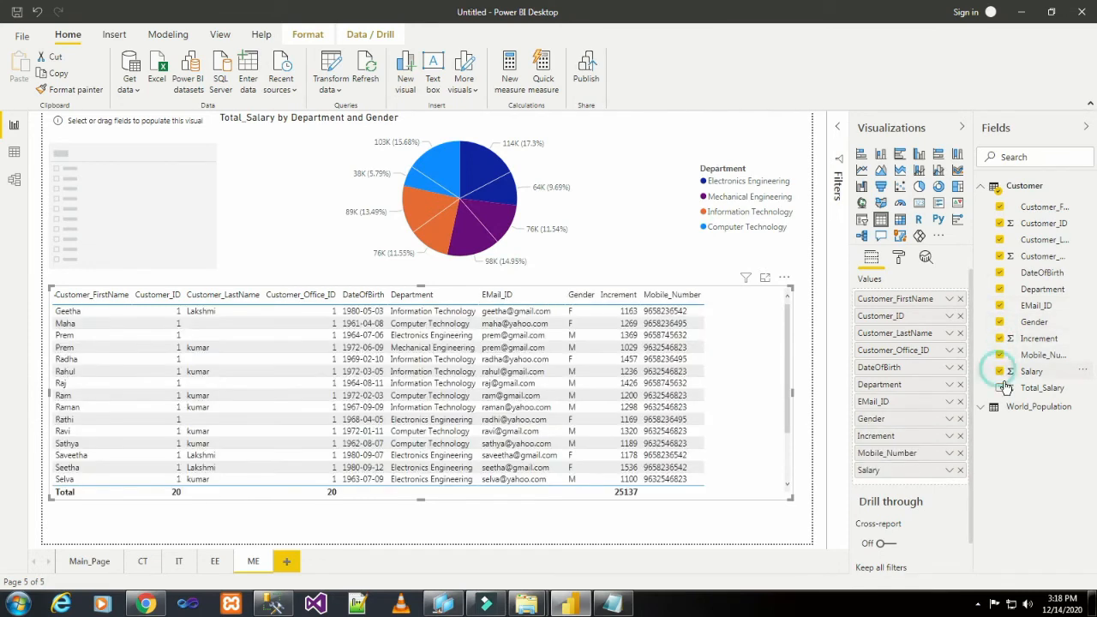
pyautogui.click(999, 387)
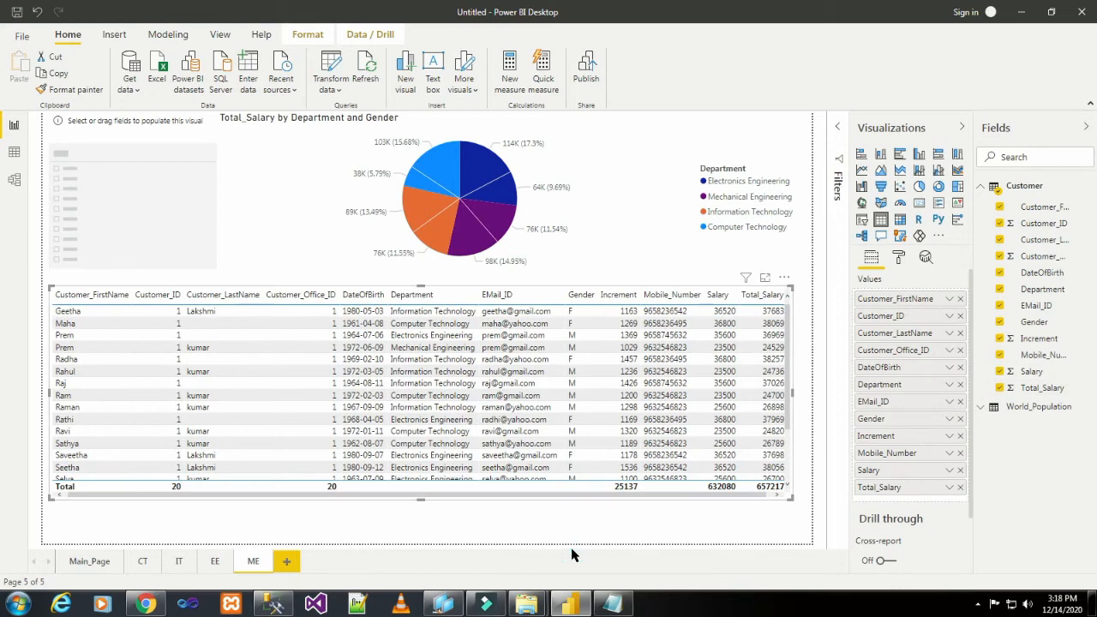
# Step: Assign the Department field to the ME page's empty slicer and filter the page to Mechanical Engineering
pyautogui.click(189, 227)
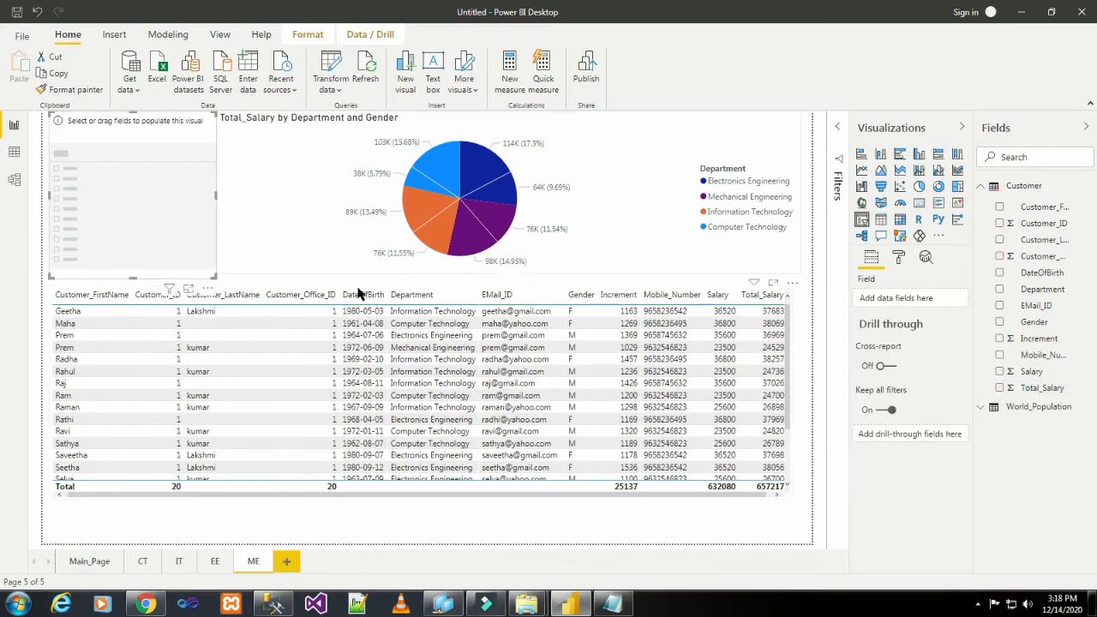
pyautogui.click(657, 524)
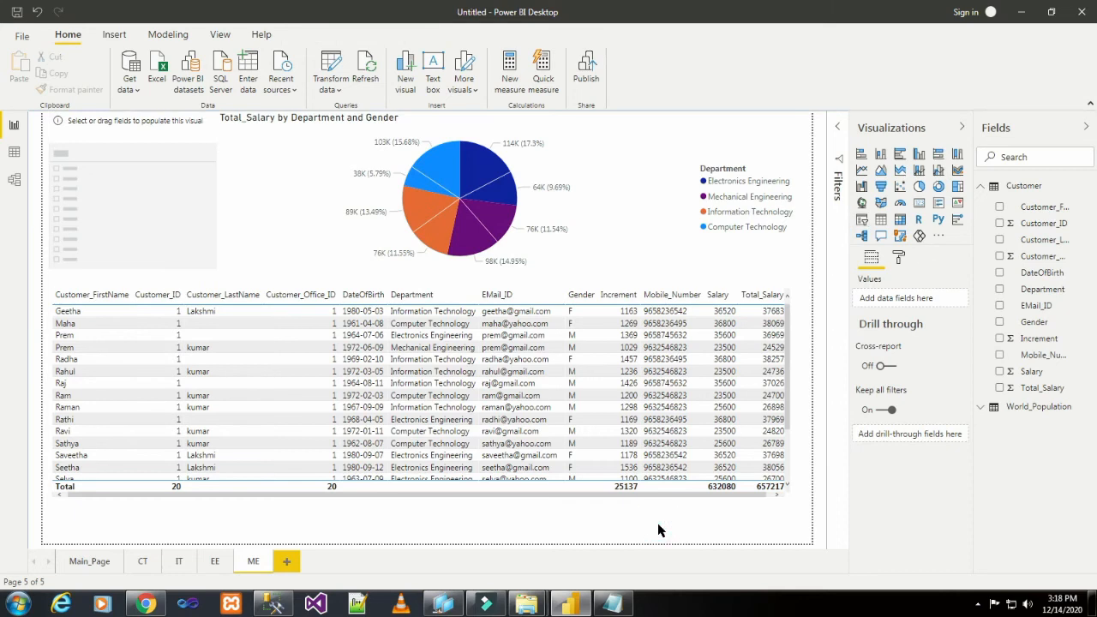
pyautogui.click(127, 205)
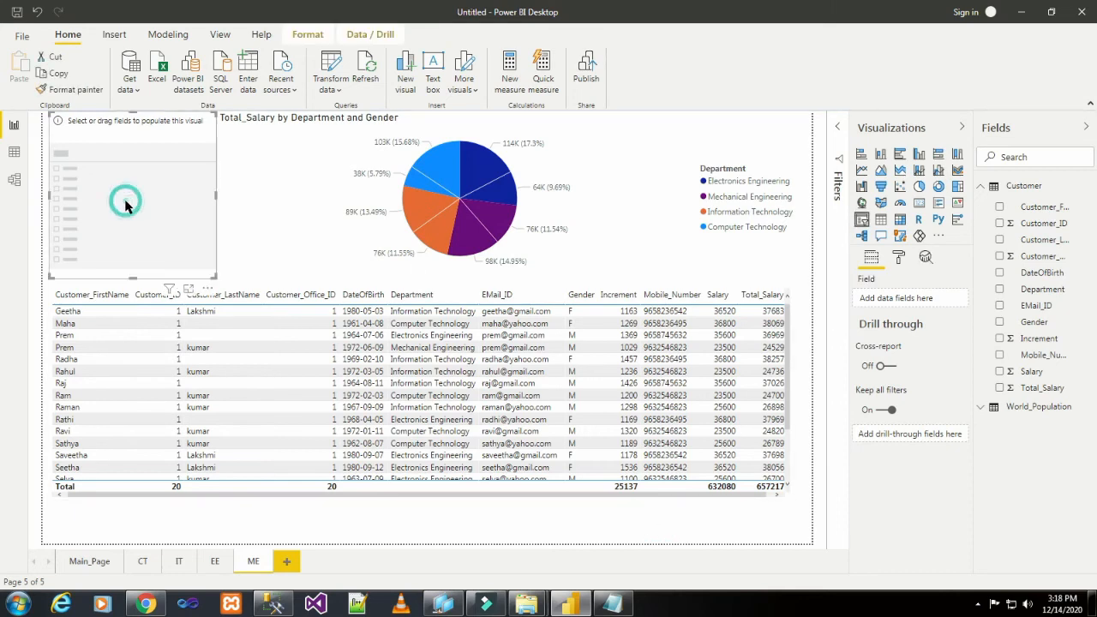
pyautogui.click(1000, 290)
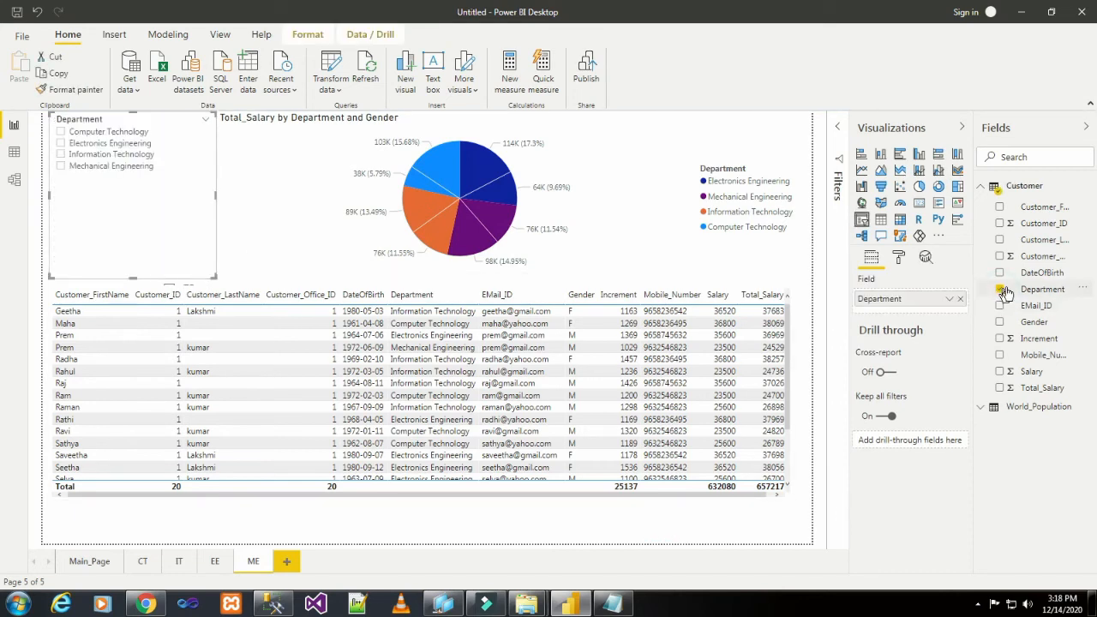
pyautogui.click(120, 167)
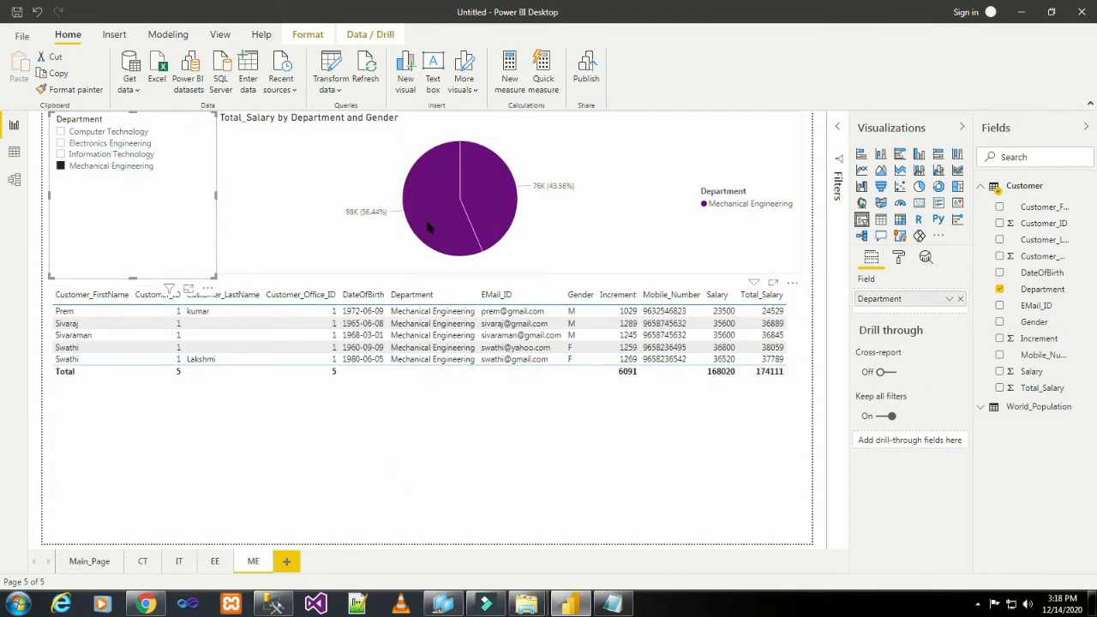
# Step: Inspect the ME page's pie chart and return to the CT page to review its visuals
pyautogui.moveTo(485, 183)
pyautogui.click(139, 562)
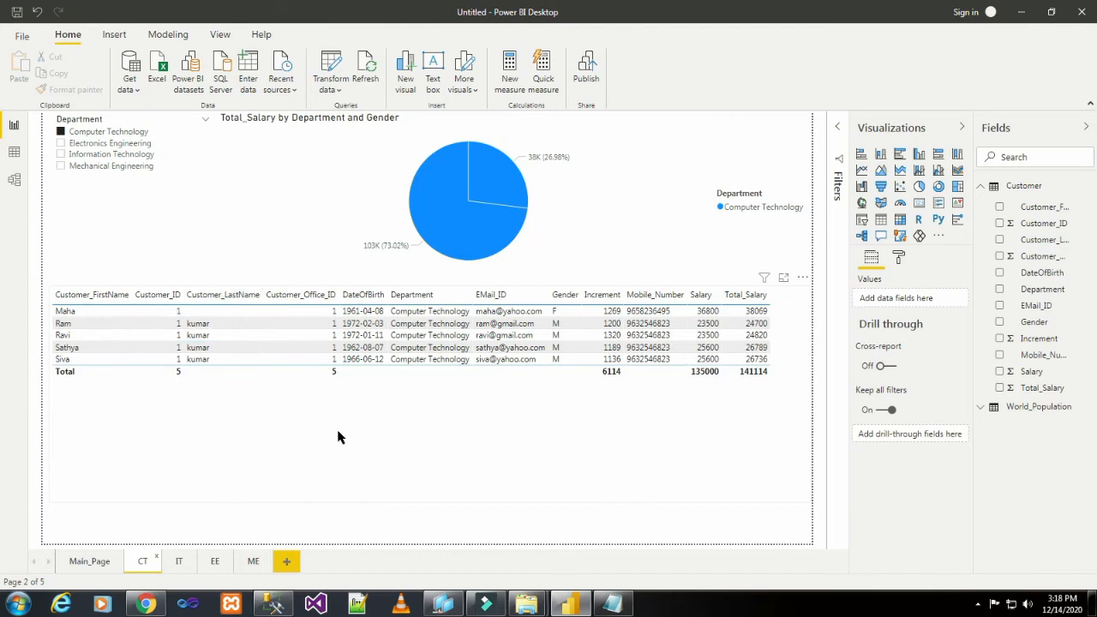
# Step: Set Customer_ID and Customer_Office_ID in the CT page's table to Don't summarize
pyautogui.click(208, 291)
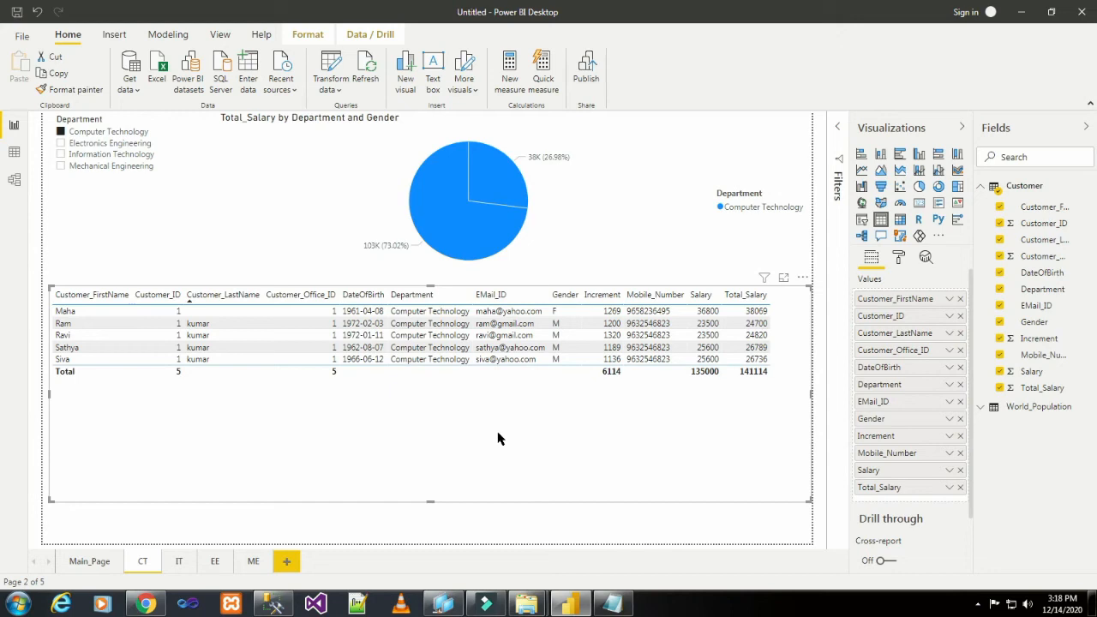
pyautogui.click(949, 317)
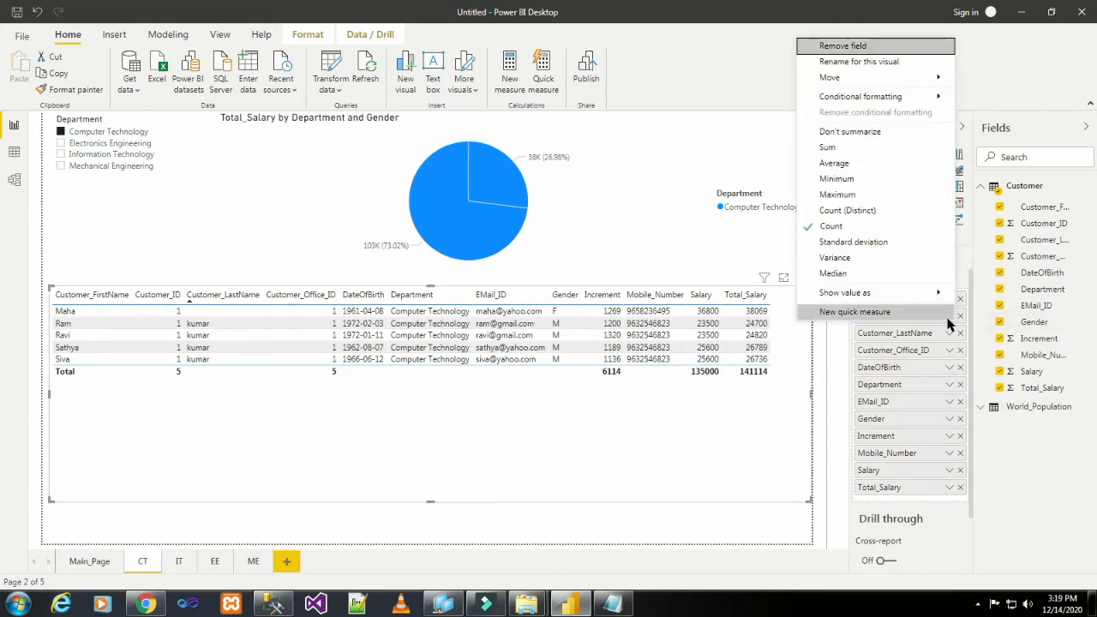
pyautogui.click(892, 133)
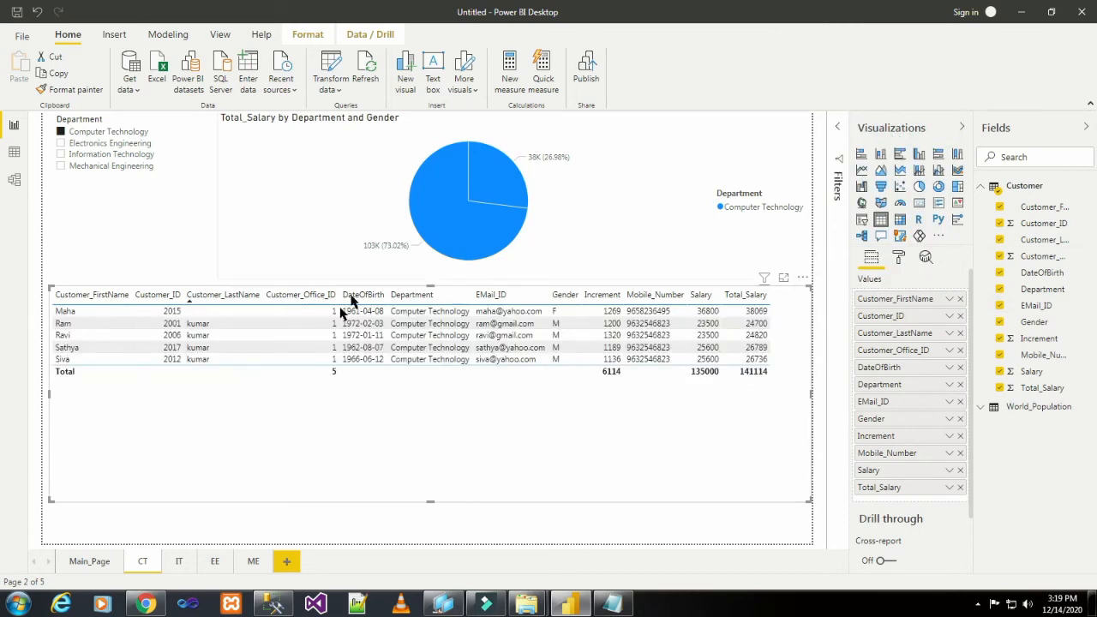
pyautogui.click(949, 352)
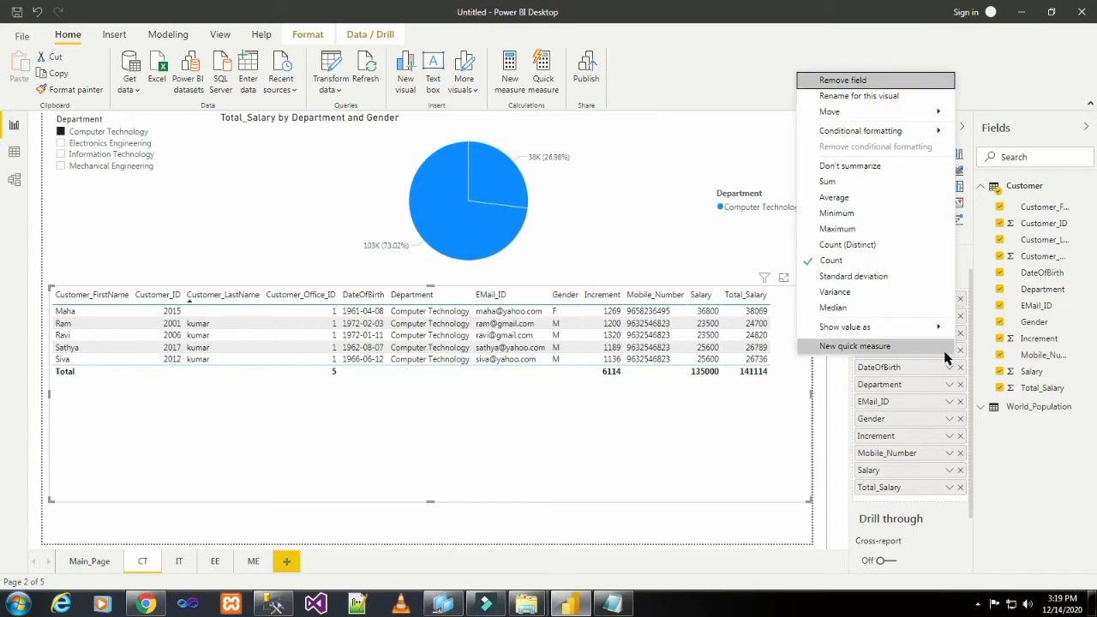
pyautogui.click(881, 172)
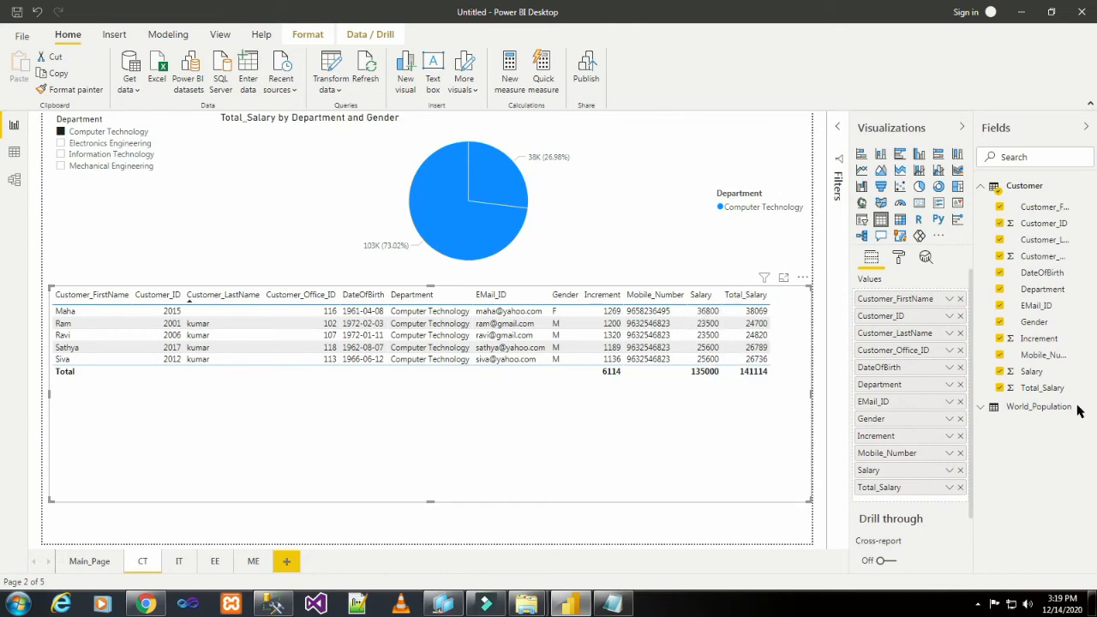
# Step: Set Customer_ID and Customer_Office_ID in the IT page's table to Don't summarize
pyautogui.click(176, 565)
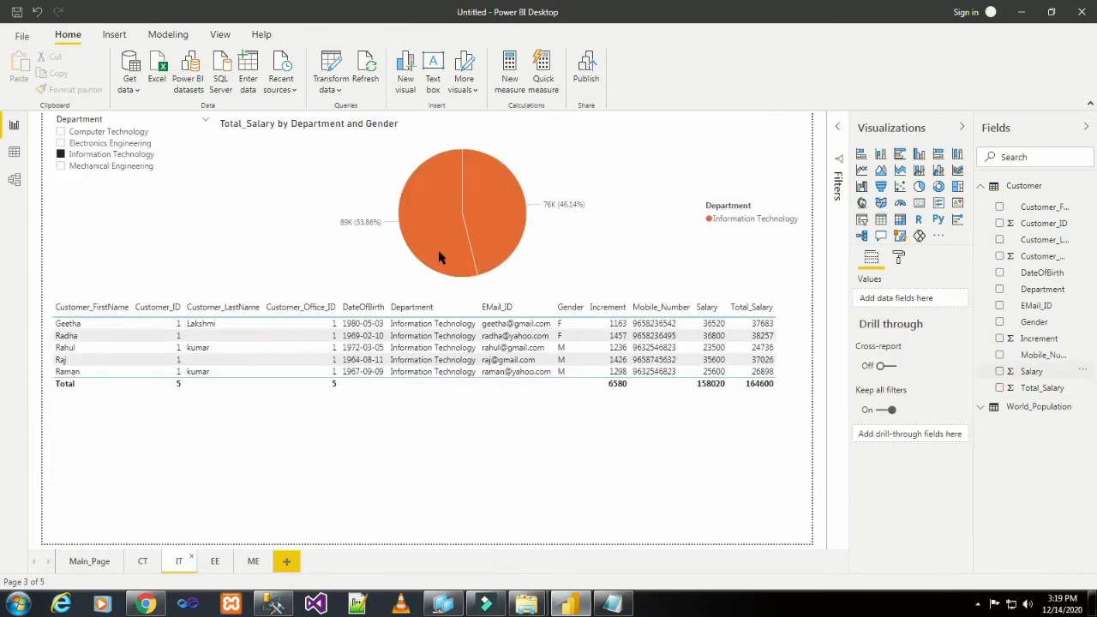
pyautogui.click(221, 311)
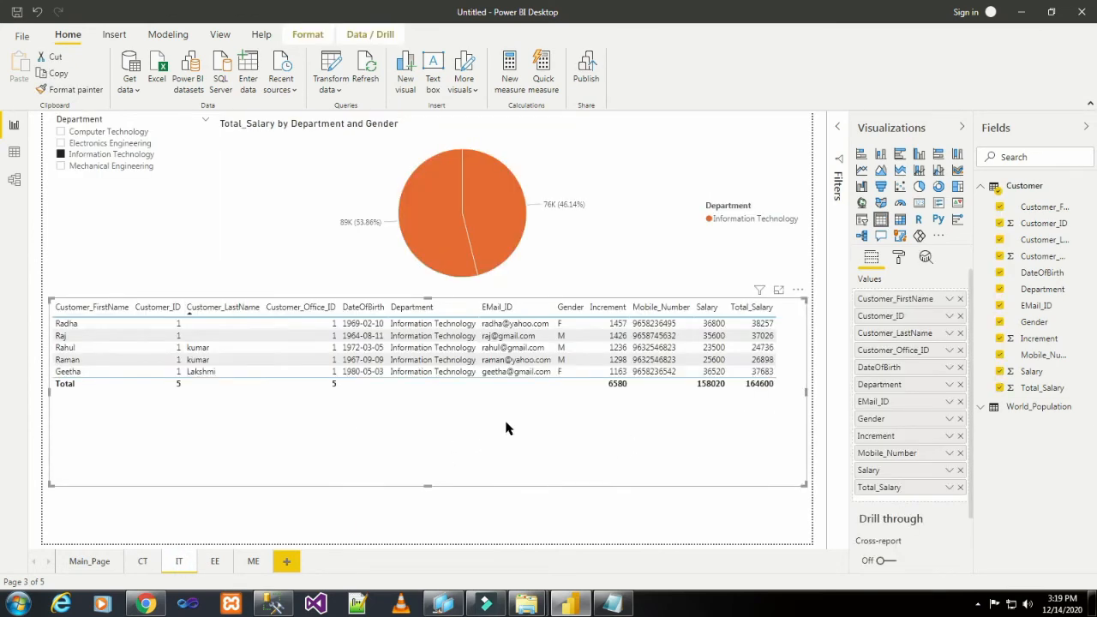
pyautogui.click(949, 317)
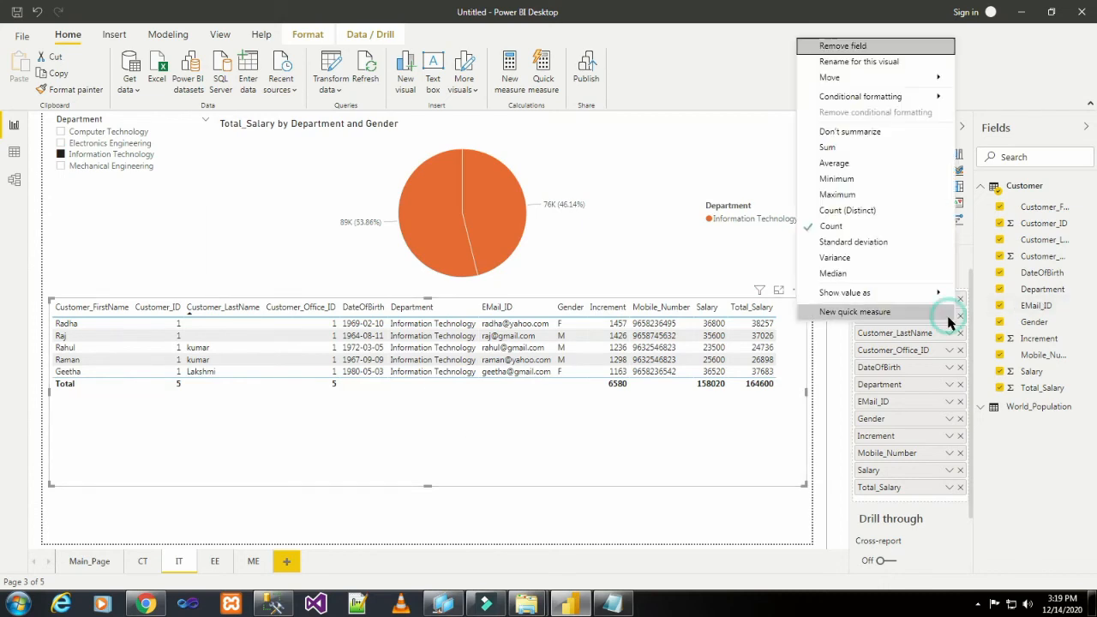
pyautogui.click(849, 132)
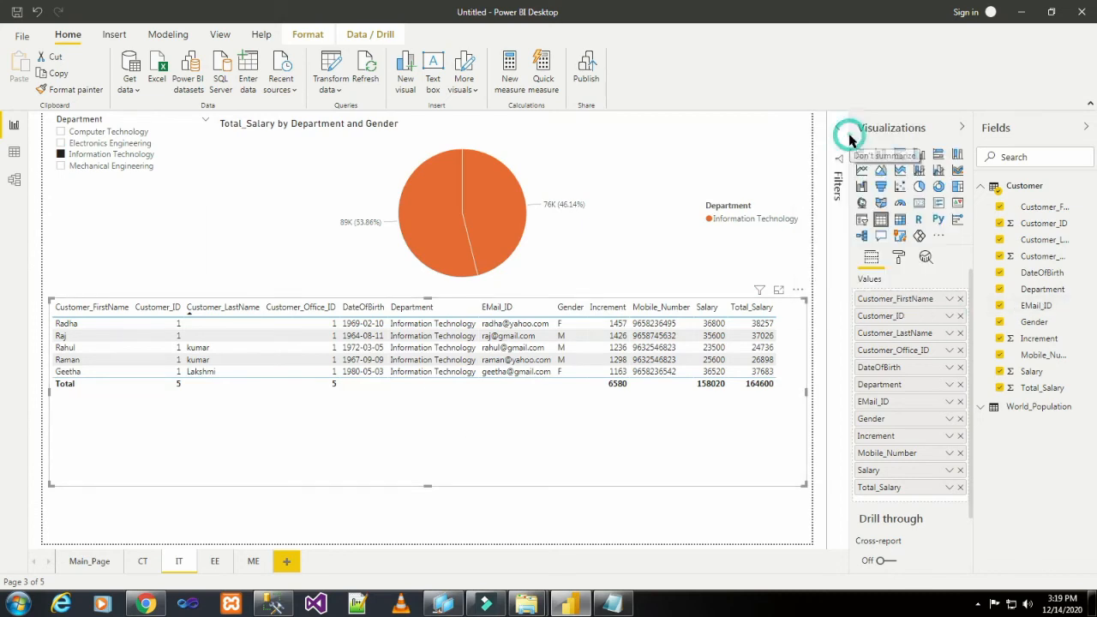
pyautogui.click(949, 349)
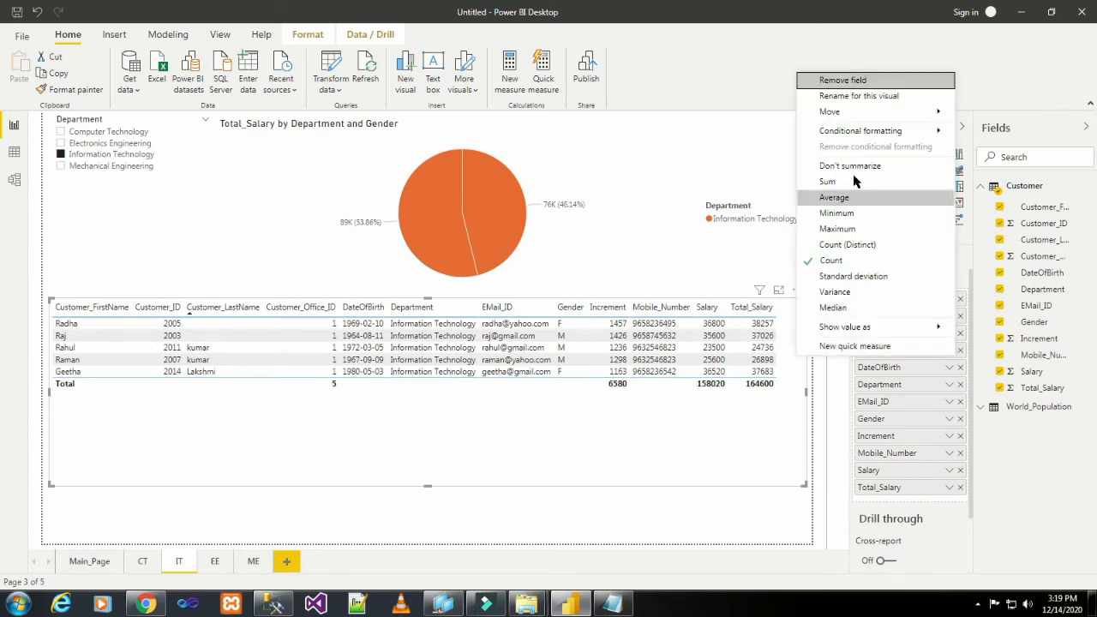
pyautogui.click(851, 167)
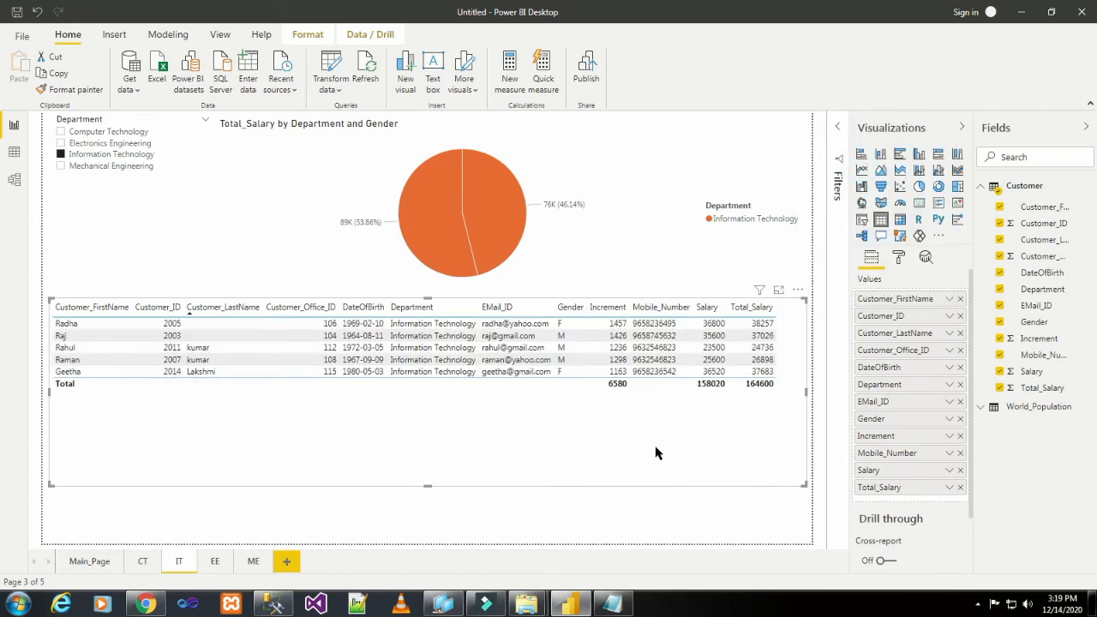
pyautogui.click(590, 521)
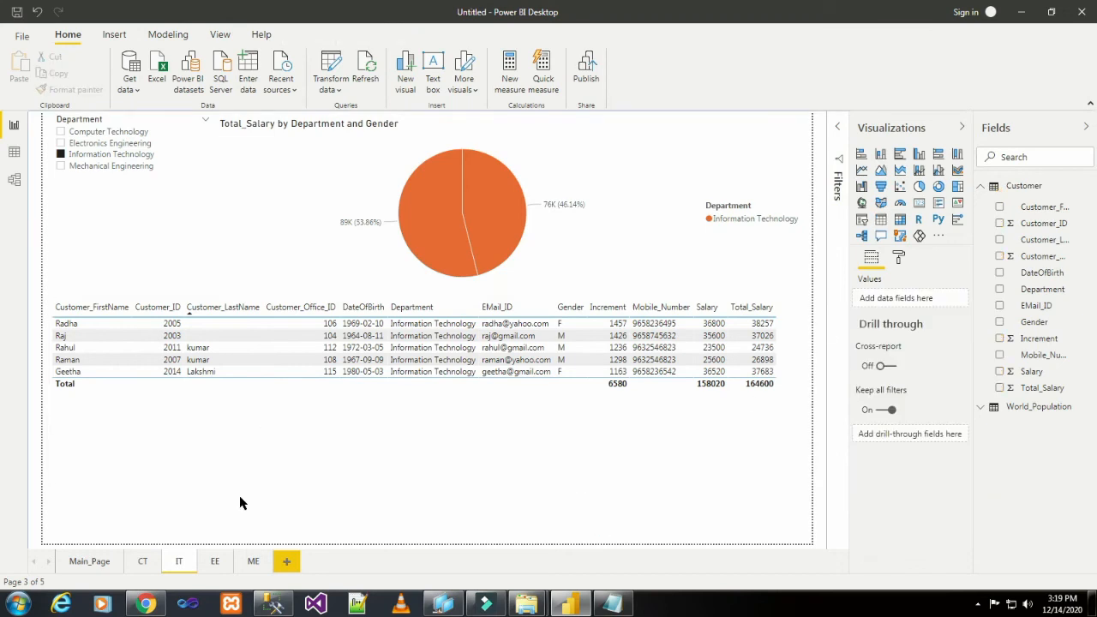
# Step: Set Customer_ID and Customer_Office_ID in the EE page's table to Don't summarize
pyautogui.click(214, 562)
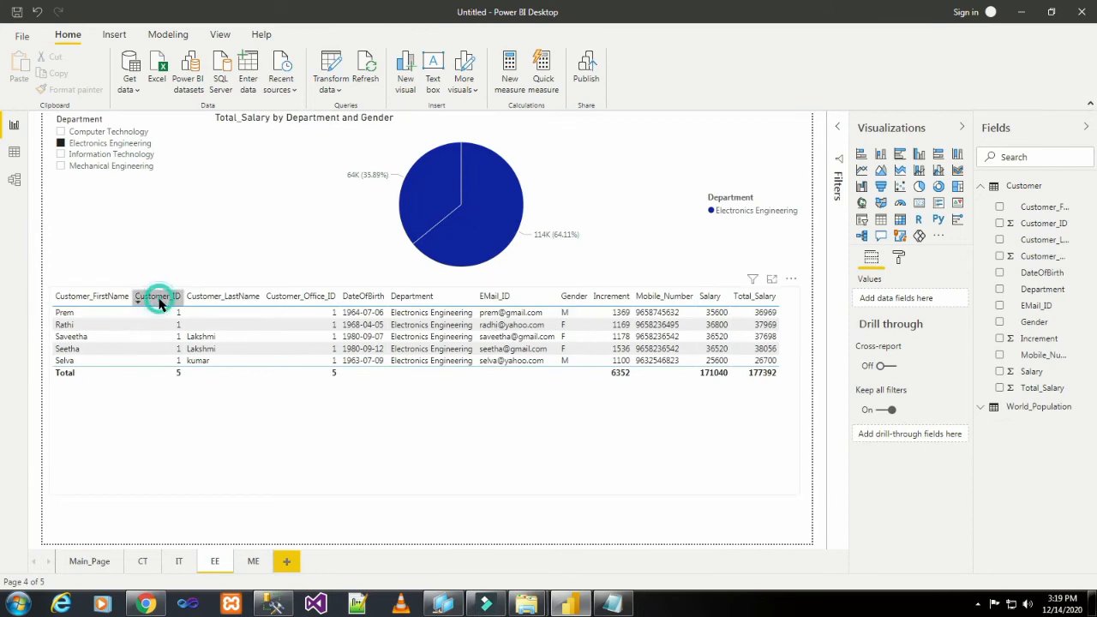
pyautogui.click(156, 298)
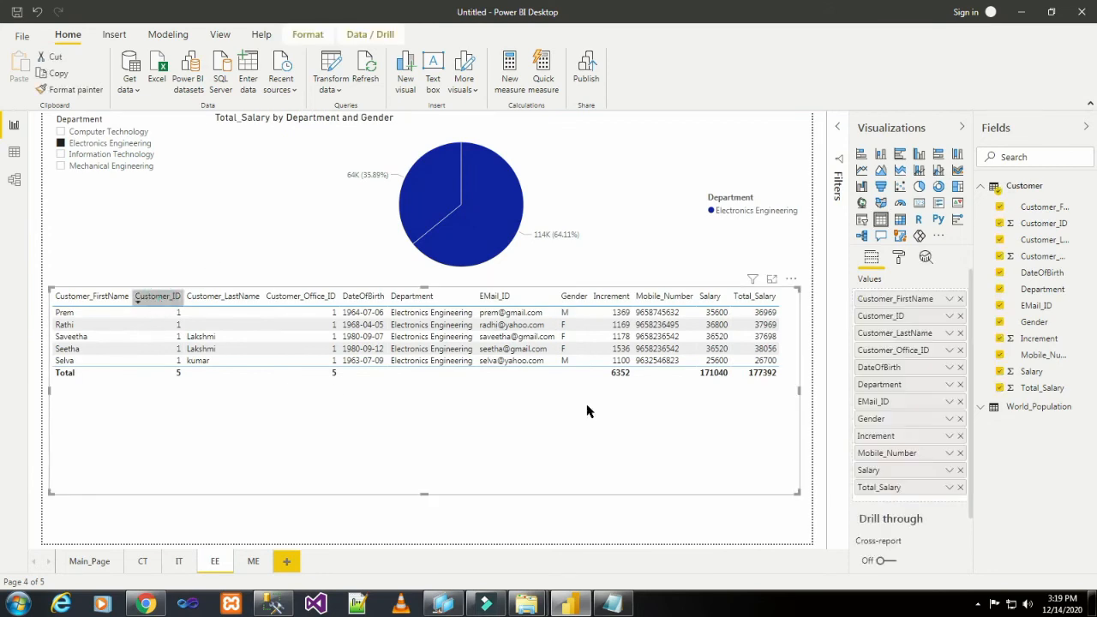
pyautogui.click(947, 317)
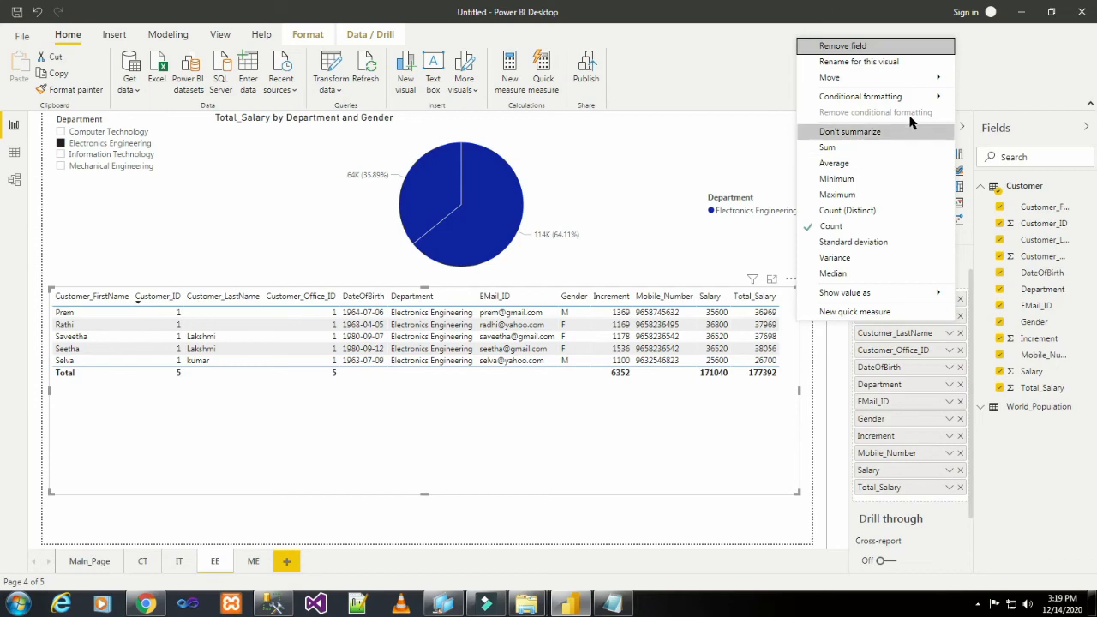
pyautogui.click(889, 133)
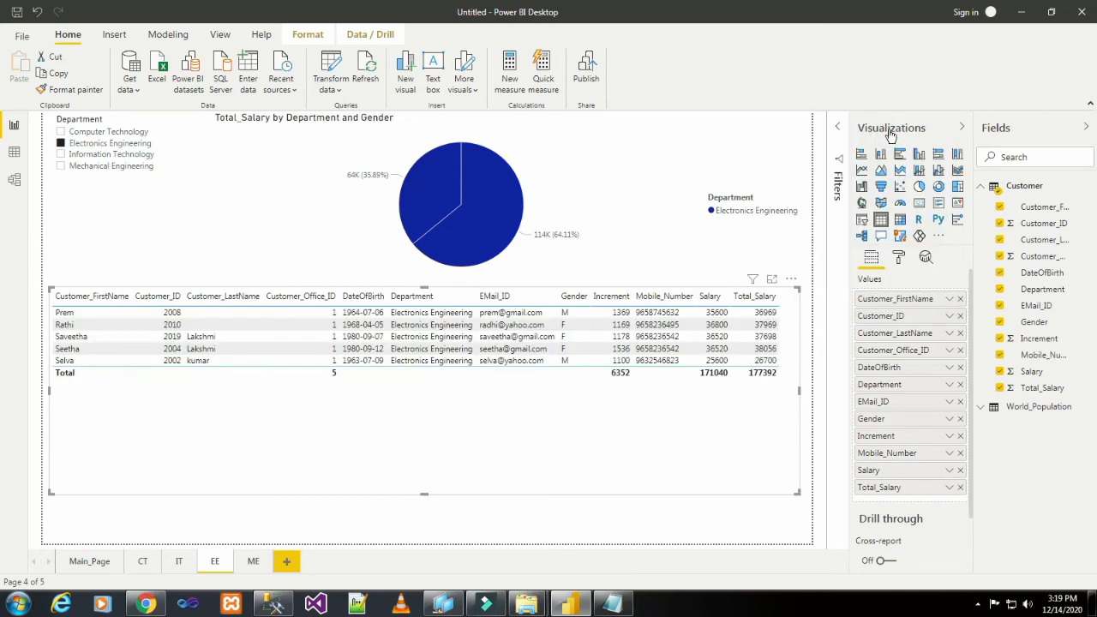
pyautogui.click(948, 349)
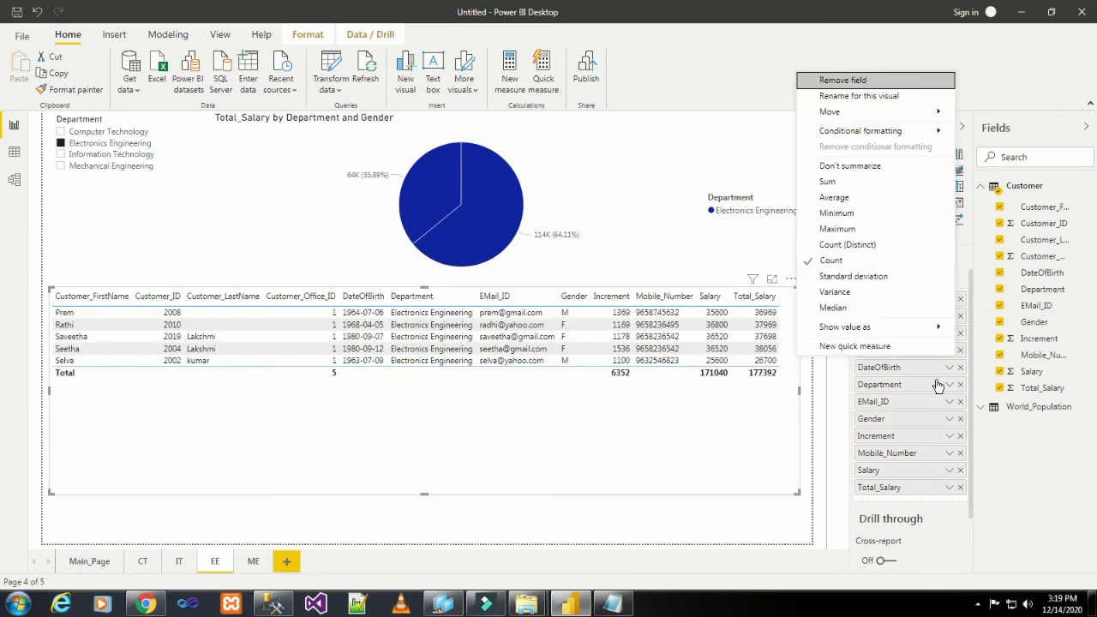
pyautogui.click(888, 170)
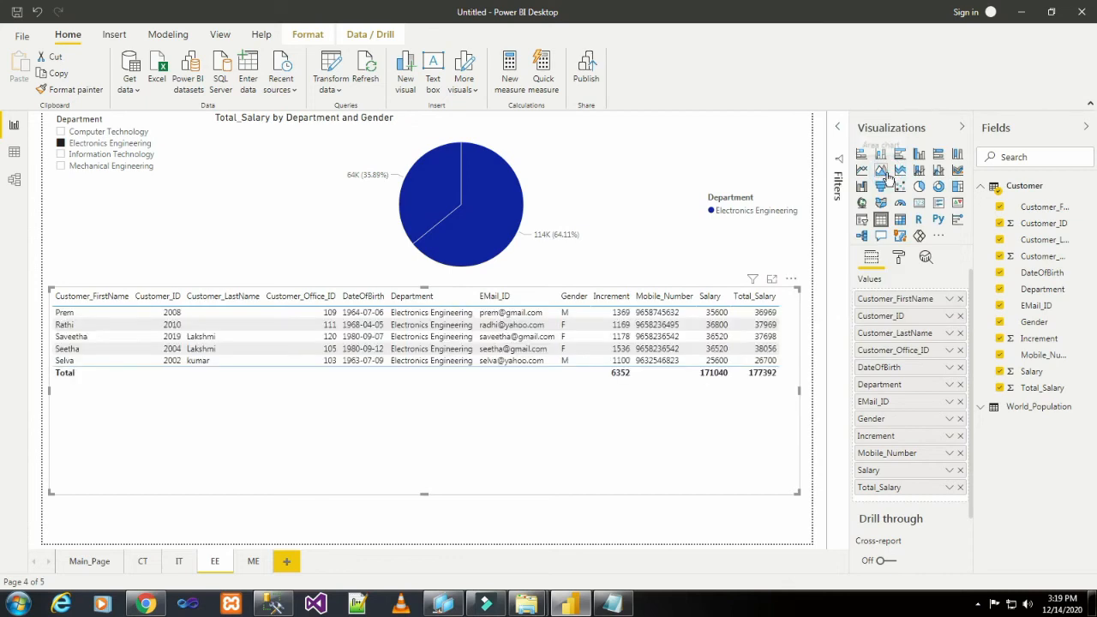
# Step: Set Customer_ID and Customer_Office_ID in the ME page's table to Don't summarize and clear the row highlight
pyautogui.click(252, 561)
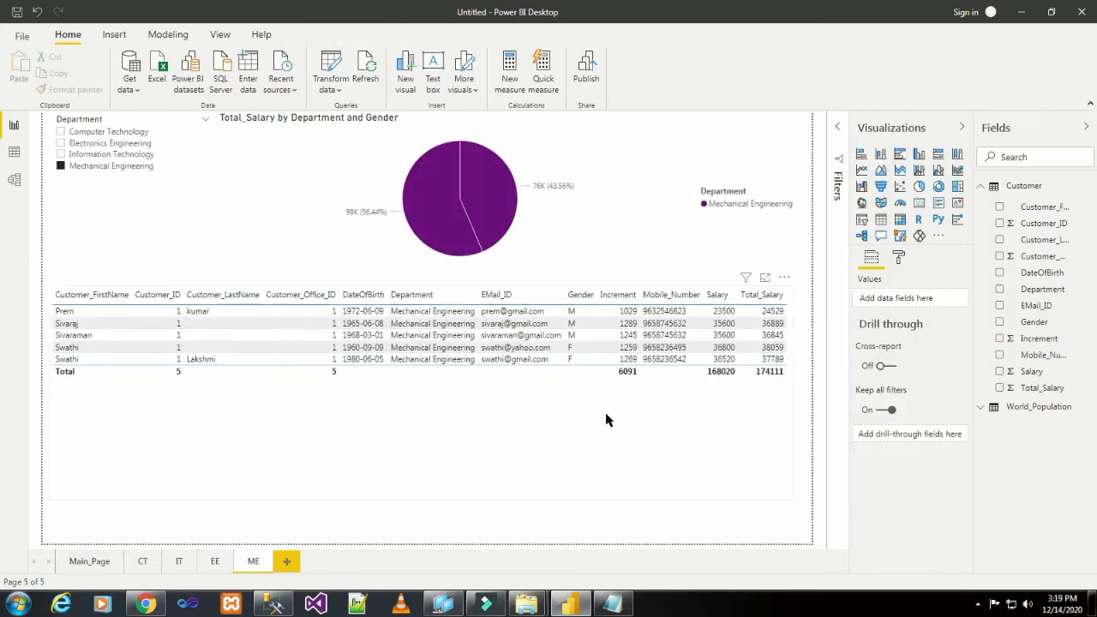
pyautogui.click(281, 310)
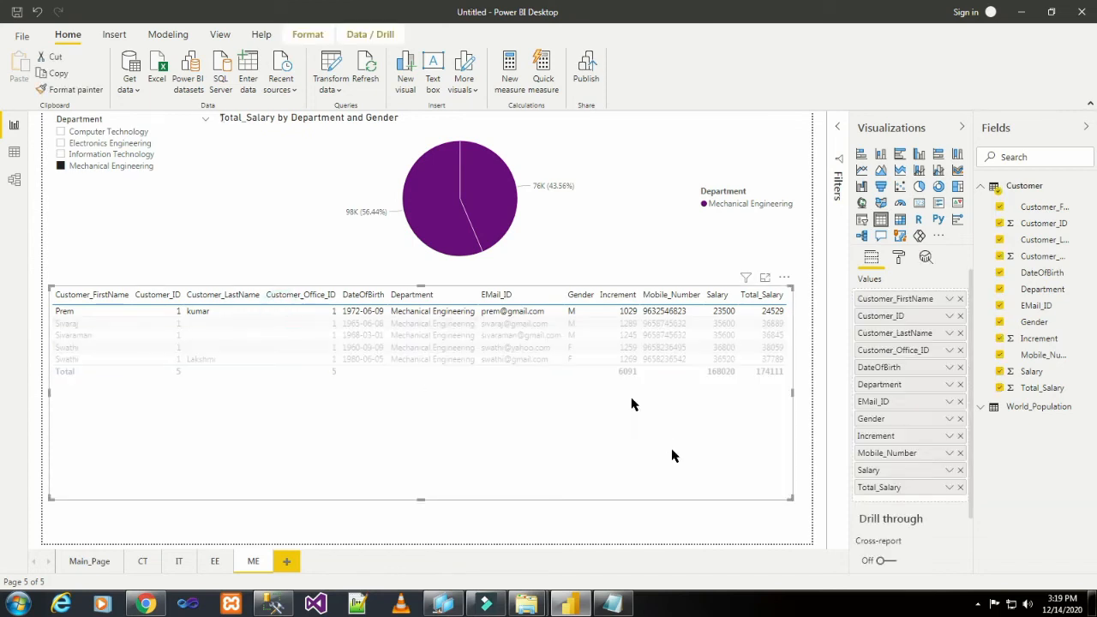
pyautogui.click(948, 318)
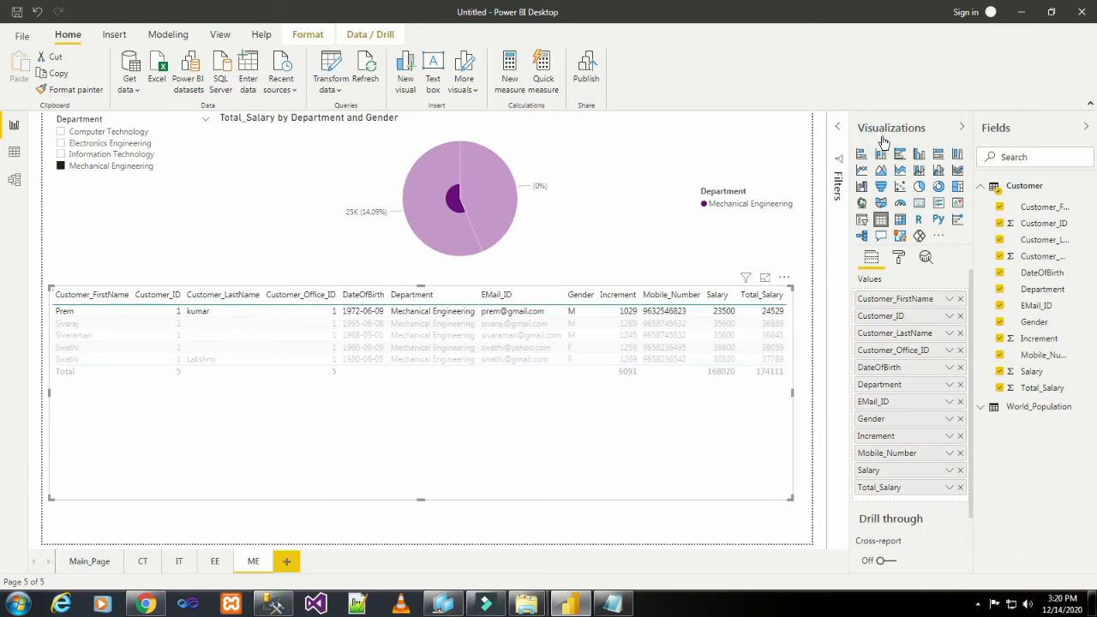
pyautogui.click(949, 349)
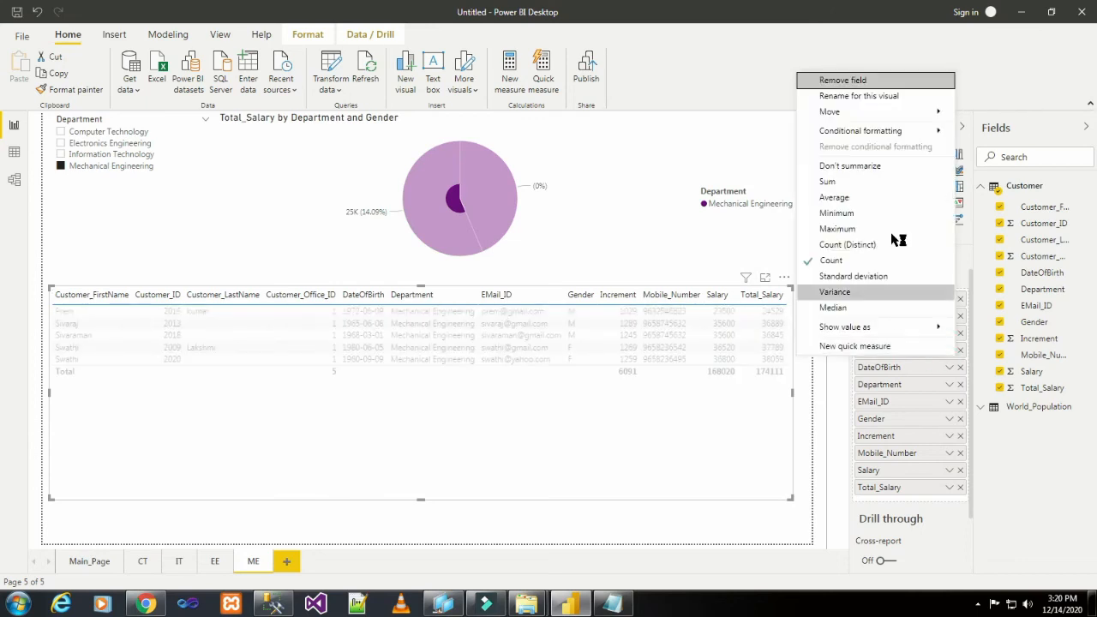
pyautogui.click(882, 168)
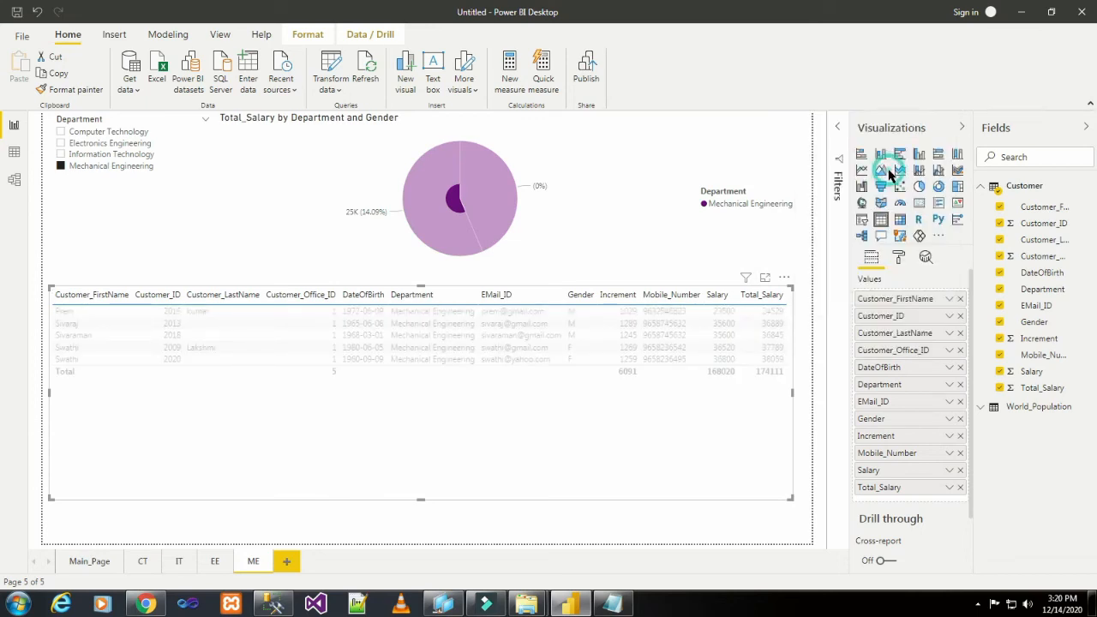
pyautogui.click(636, 528)
pyautogui.click(557, 431)
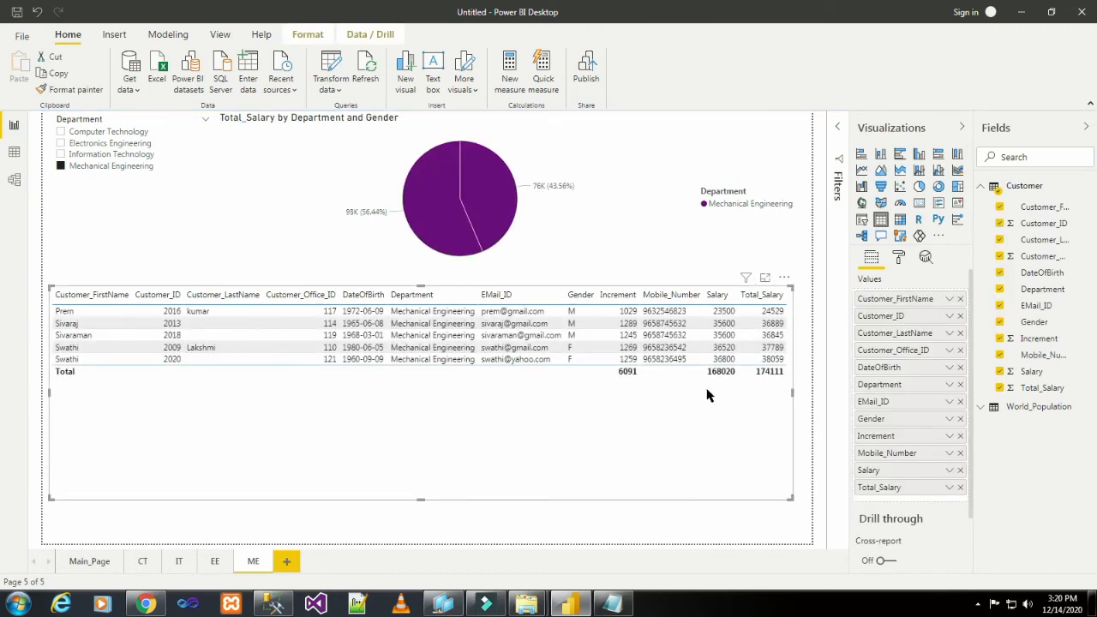
# Step: Insert the ct_dept picture from the Desktop onto the empty Main_Page
pyautogui.click(142, 562)
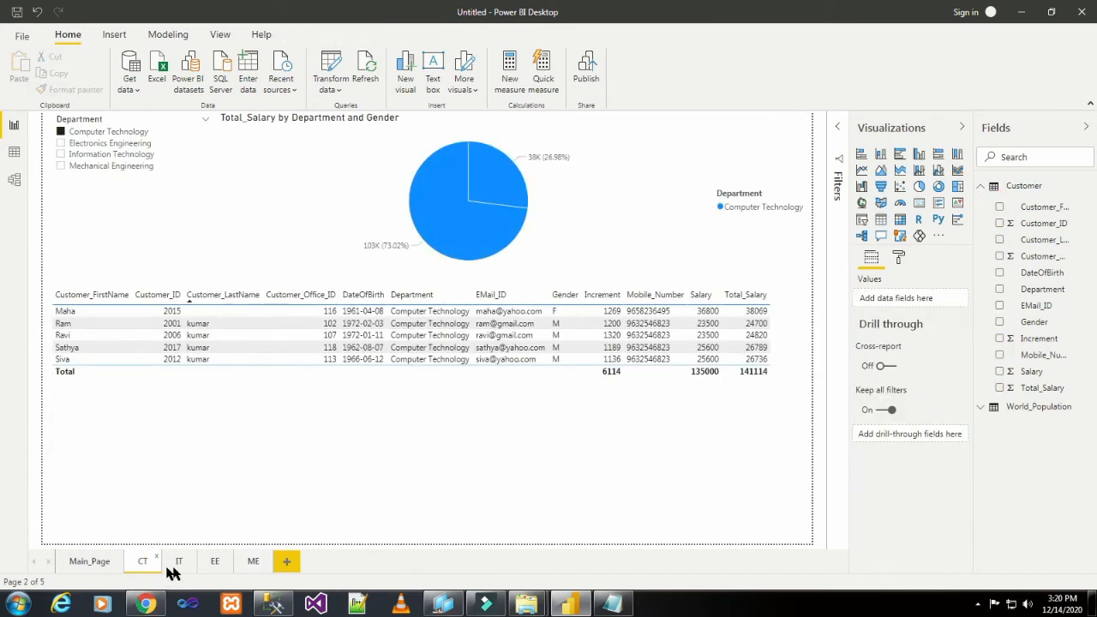
pyautogui.click(89, 563)
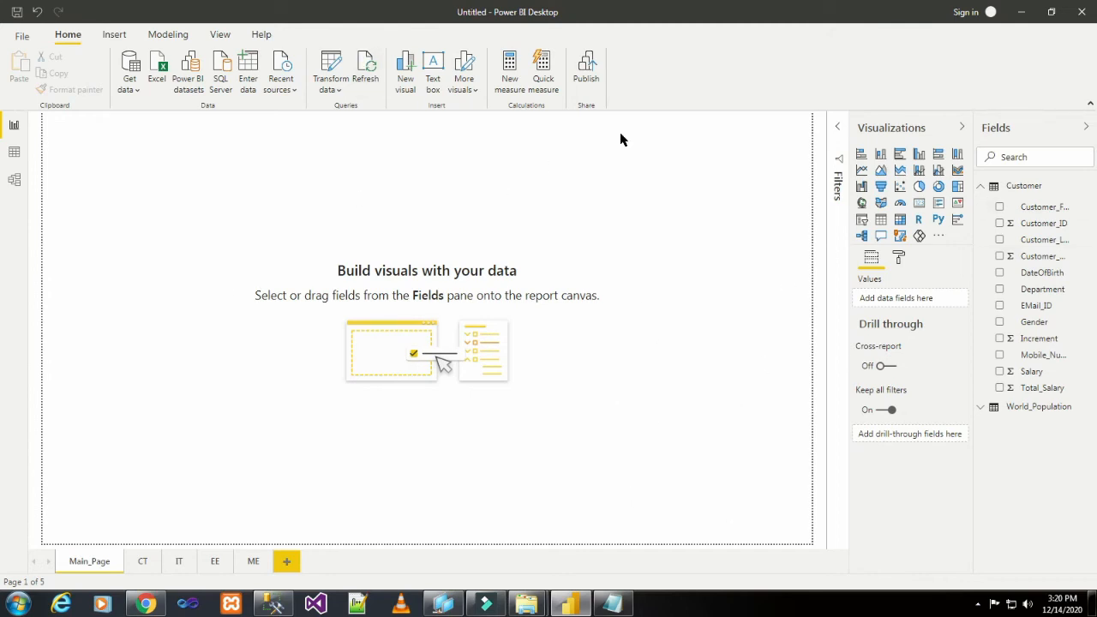
pyautogui.click(114, 34)
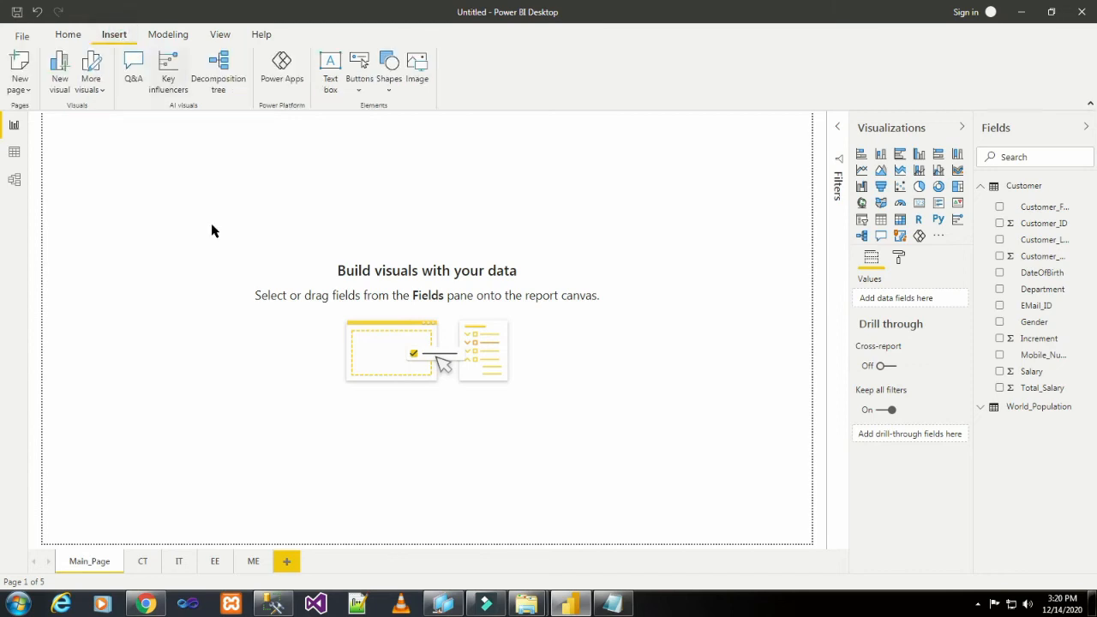
pyautogui.click(420, 76)
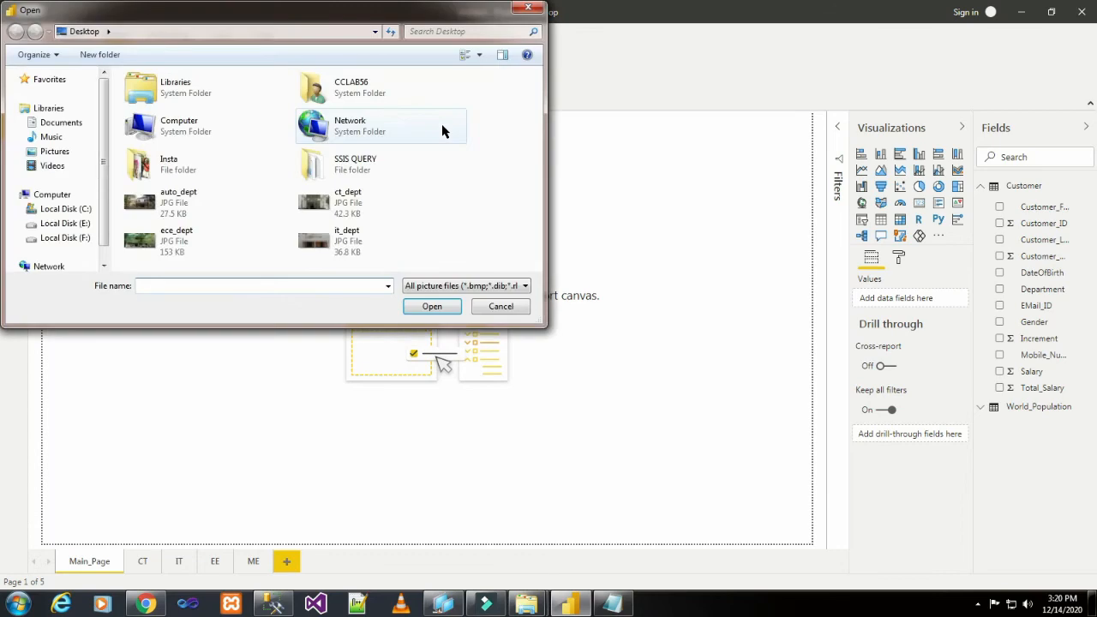
pyautogui.doubleClick(359, 210)
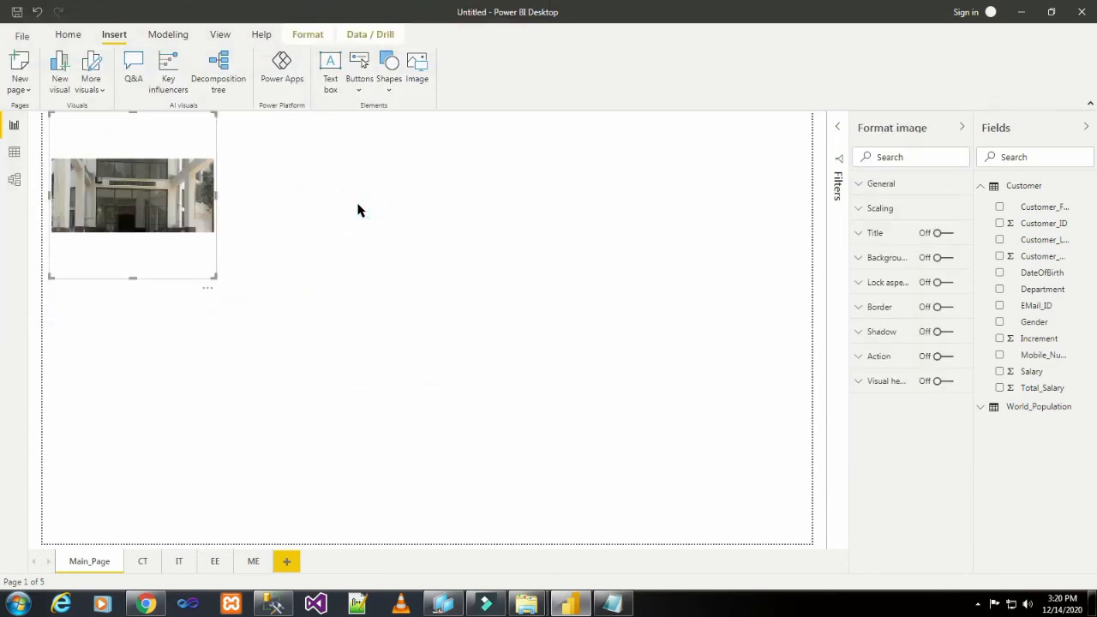
# Step: Insert the it_dept picture on Main_Page and place it beside the ct_dept picture, aligned in one row
pyautogui.click(418, 73)
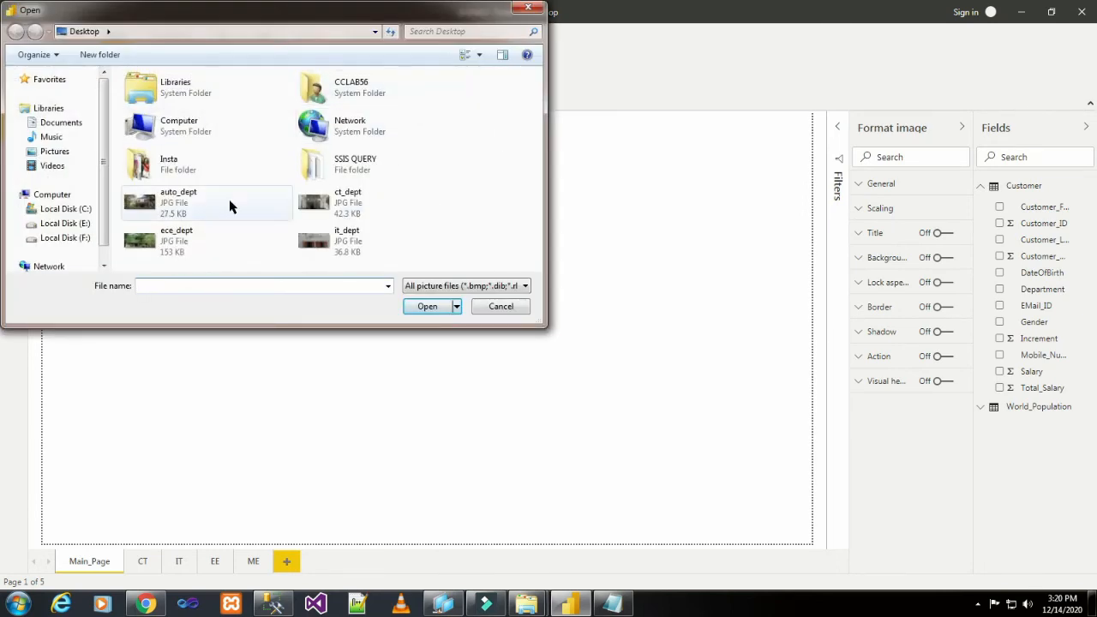
pyautogui.doubleClick(318, 240)
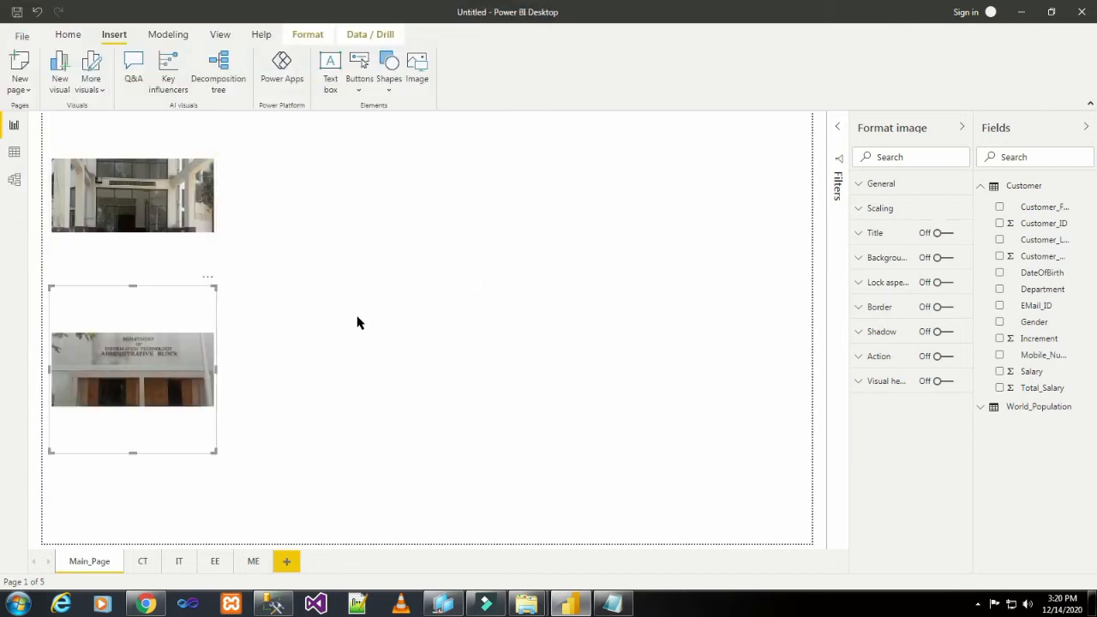
pyautogui.moveTo(86, 336); pyautogui.dragTo(281, 168)
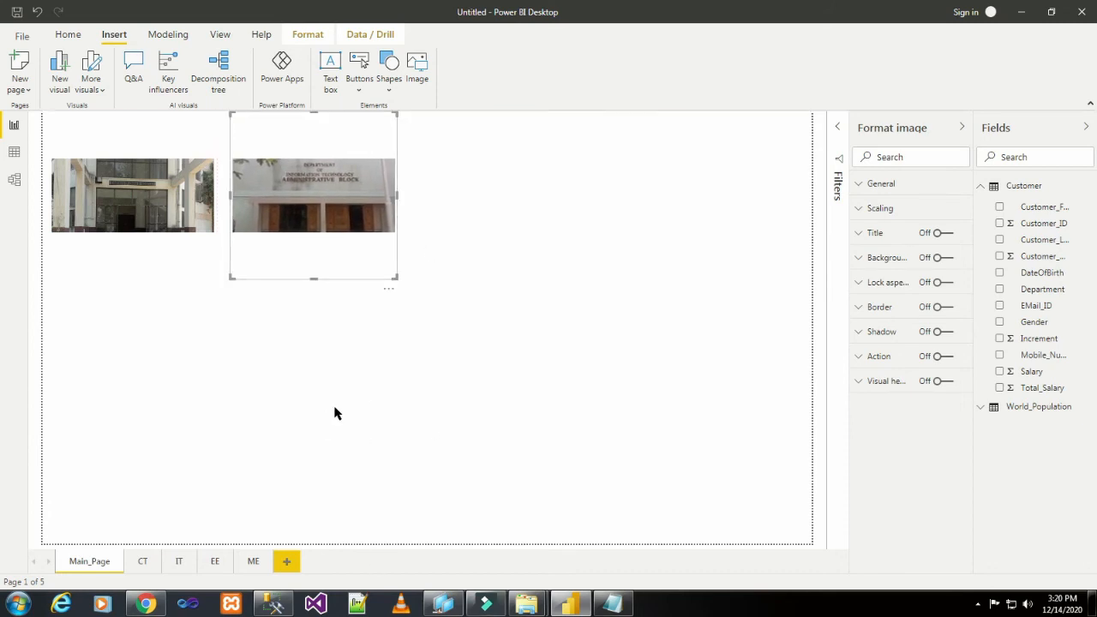
pyautogui.click(391, 405)
# Step: Insert the ece_dept picture on Main_Page and place it third in the row, beside the it_dept picture
pyautogui.click(417, 67)
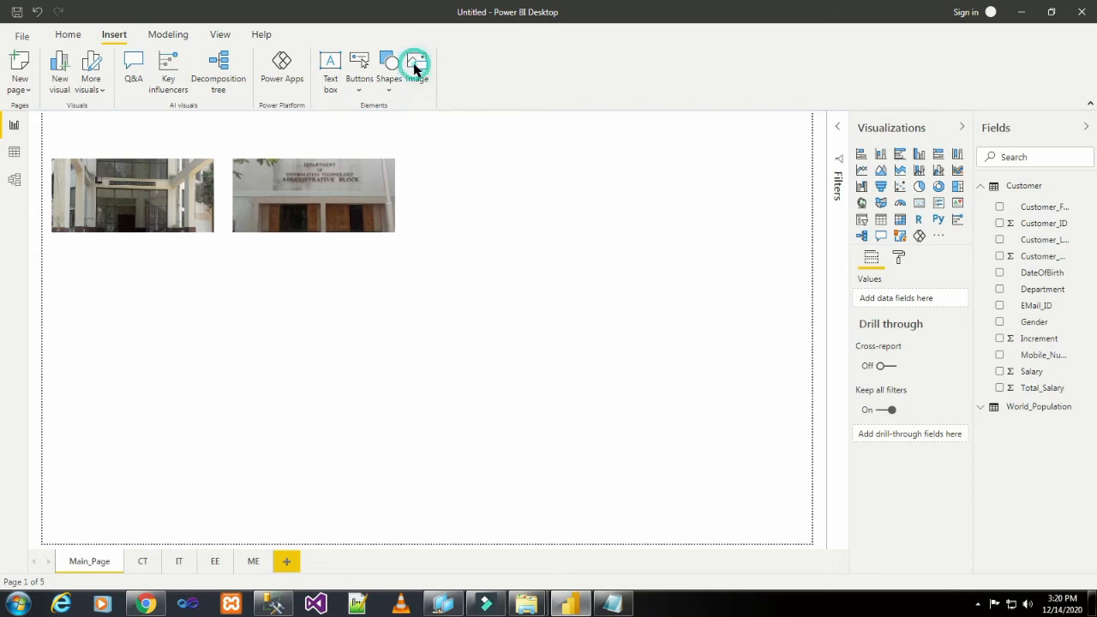
pyautogui.doubleClick(182, 240)
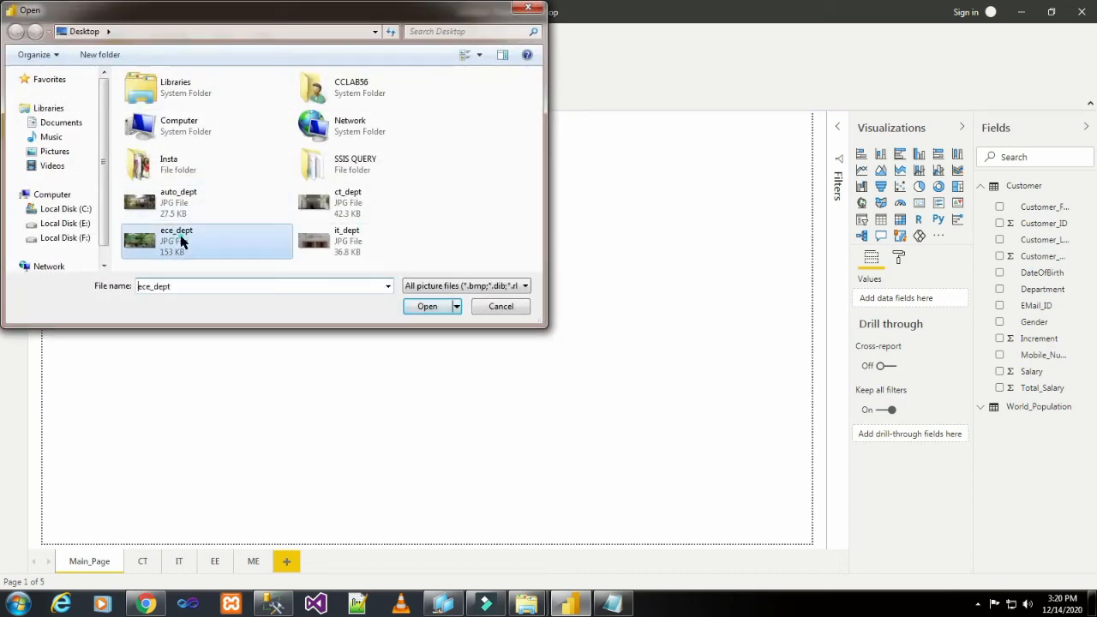
pyautogui.moveTo(143, 363); pyautogui.dragTo(506, 190)
pyautogui.click(406, 378)
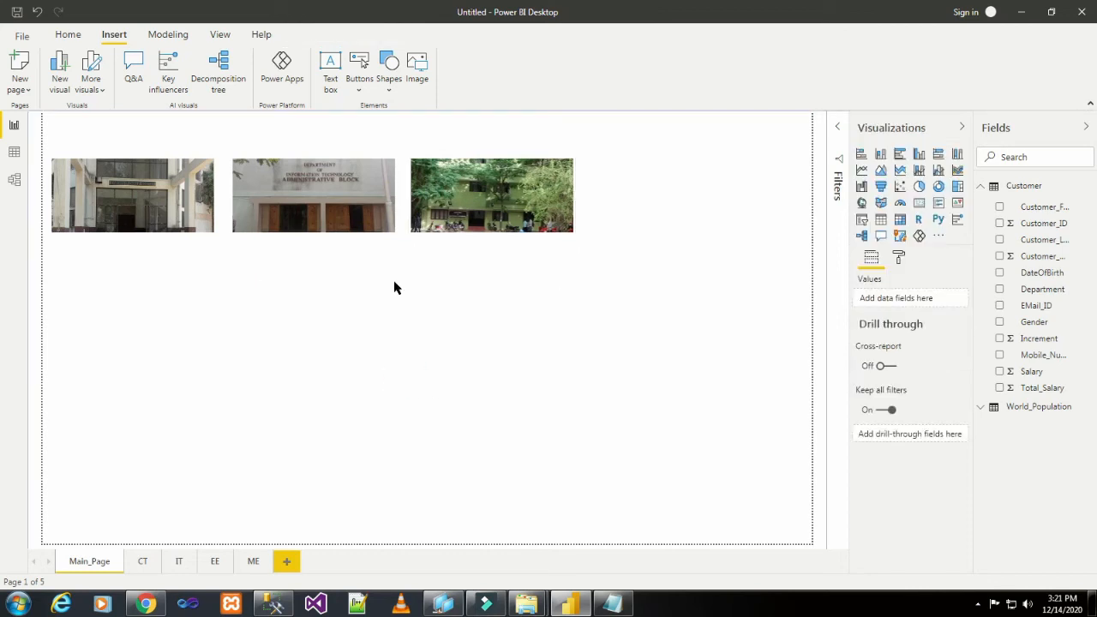
# Step: Insert the auto_dept picture on Main_Page and place it fourth in the row, beside the ece_dept picture
pyautogui.click(420, 72)
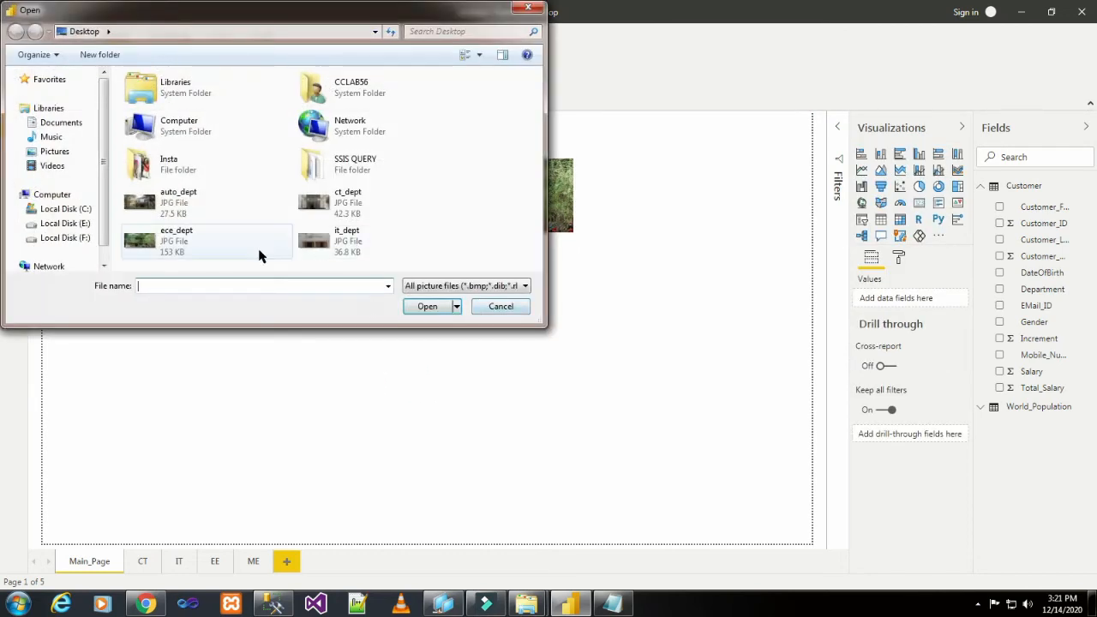
pyautogui.doubleClick(179, 215)
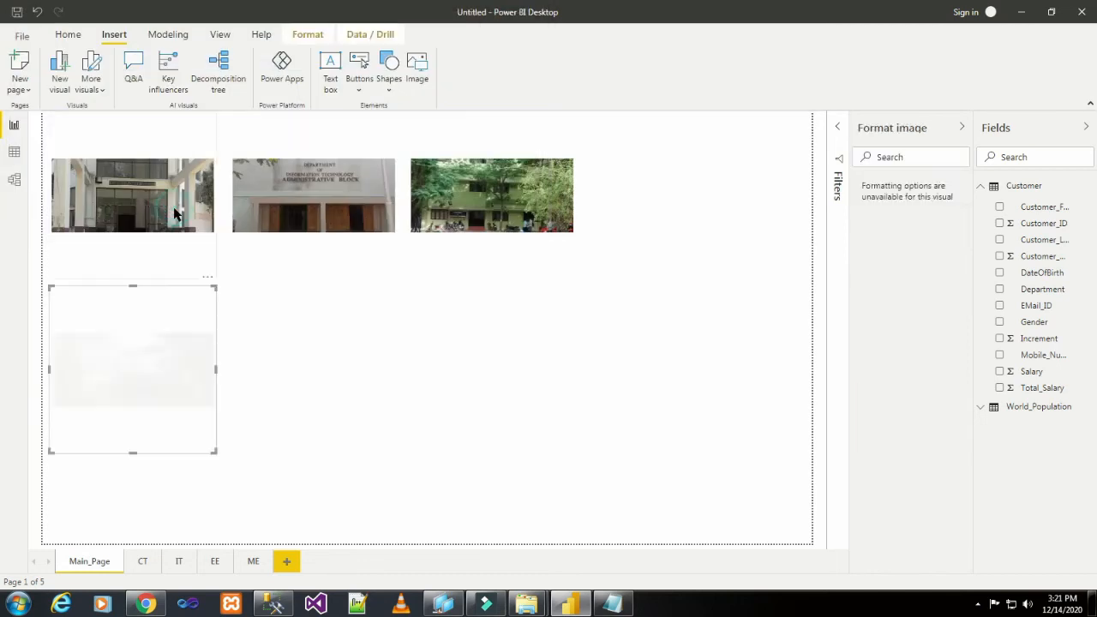
pyautogui.moveTo(174, 332); pyautogui.dragTo(647, 178)
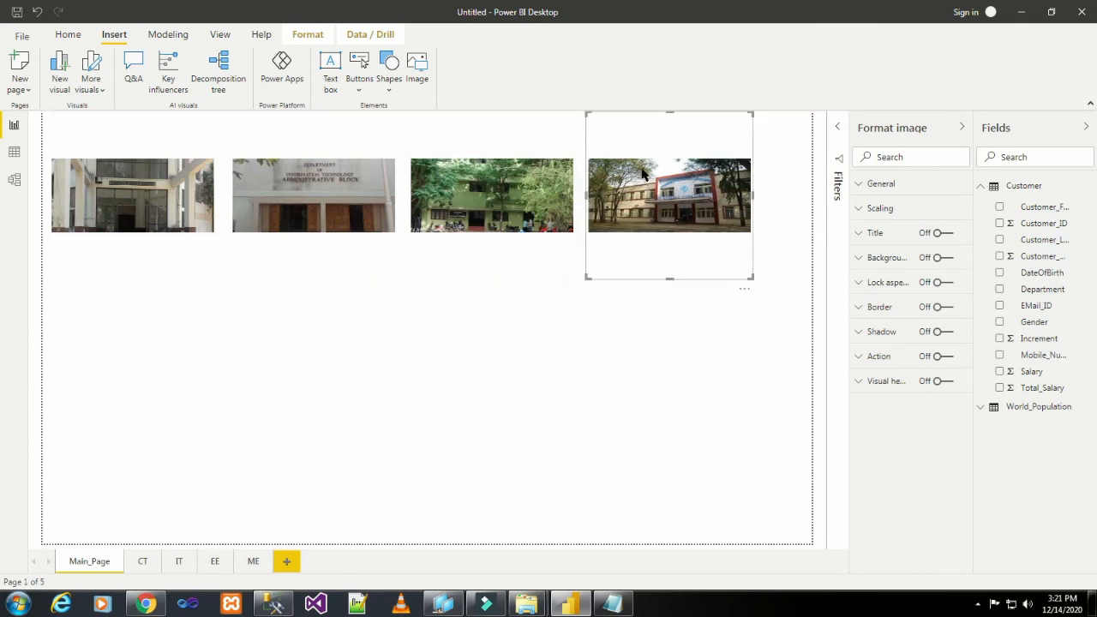
pyautogui.click(546, 384)
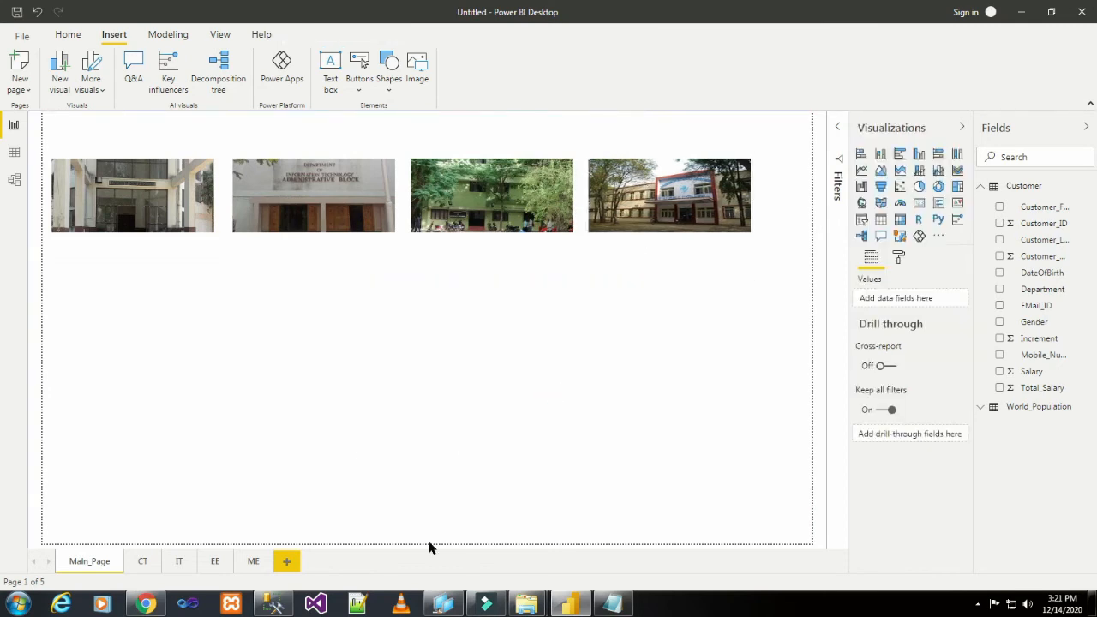
# Step: Turn on the title of the ct_dept picture and open its title text for editing
pyautogui.click(146, 206)
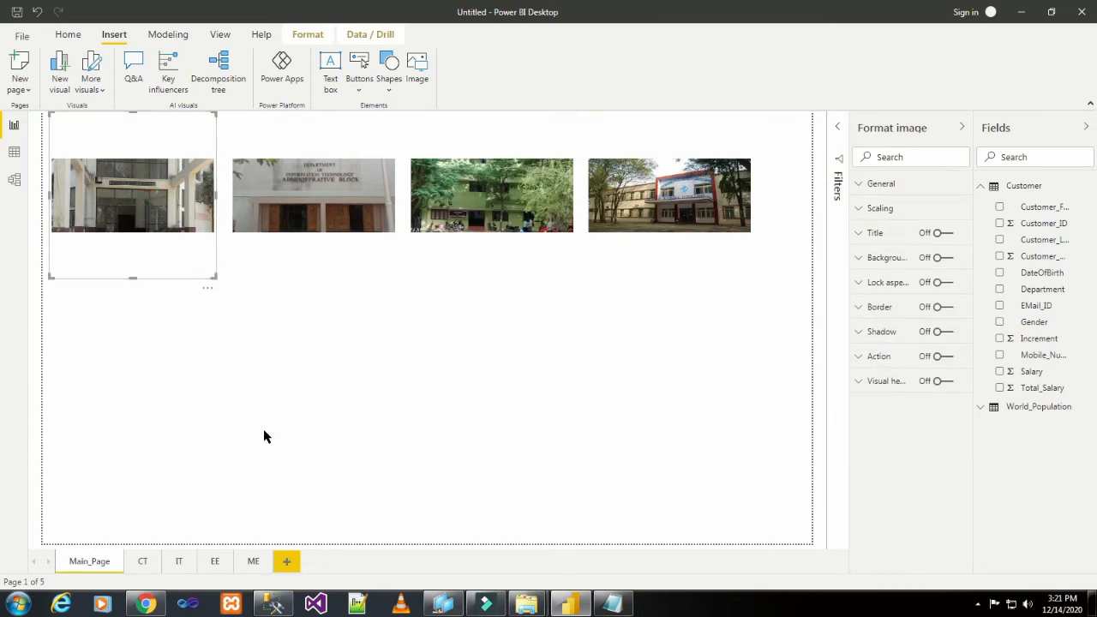
pyautogui.click(946, 235)
pyautogui.click(861, 232)
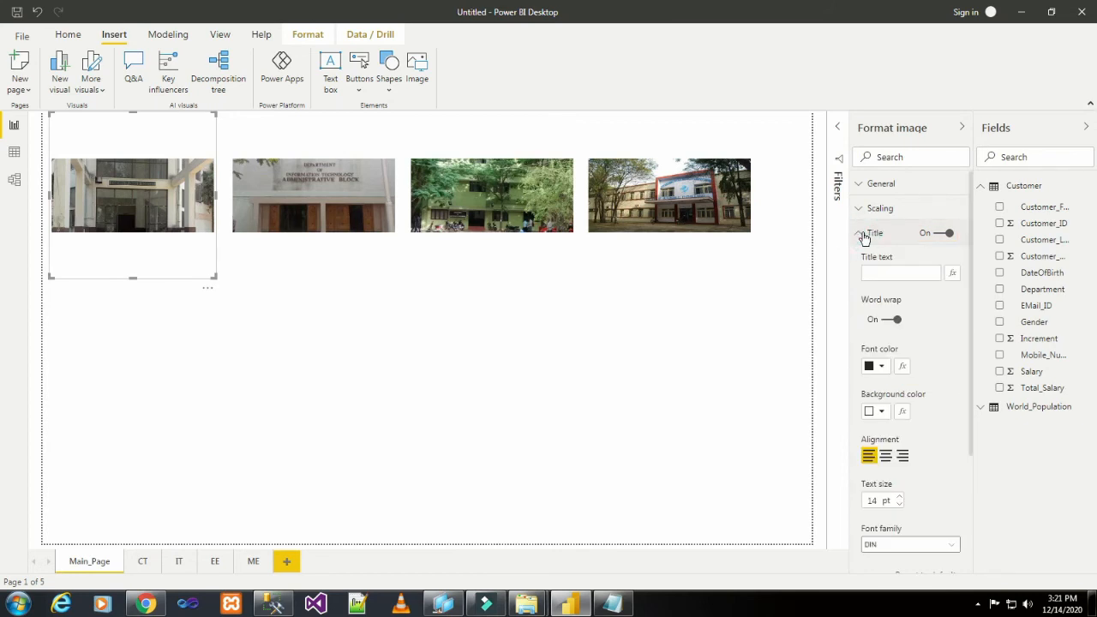
pyautogui.click(902, 272)
# Step: Switch to Notepad and copy the department name "Computer Technology"
pyautogui.click(613, 603)
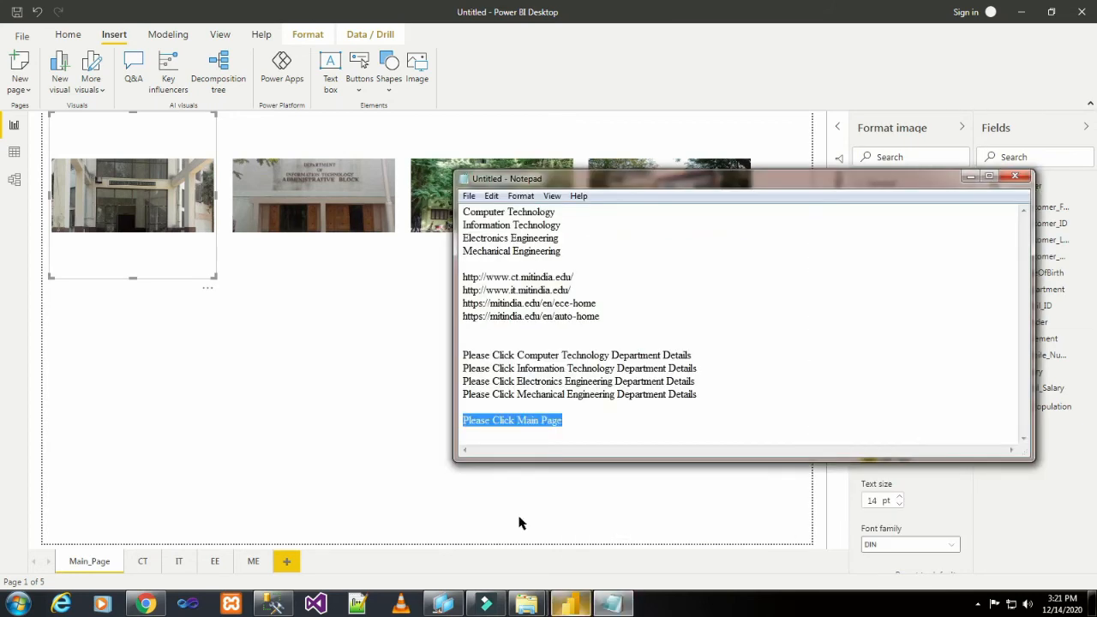
pyautogui.moveTo(463, 212); pyautogui.dragTo(555, 212)
pyautogui.rightClick(554, 213)
pyautogui.click(593, 258)
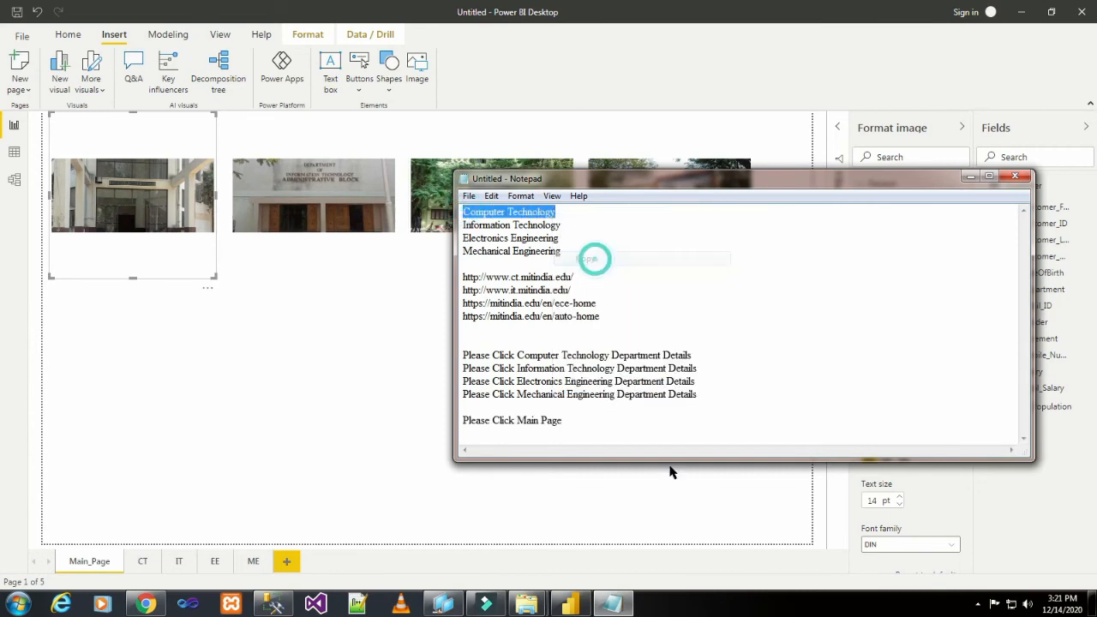
# Step: Back in Power BI, paste "Computer Technology" as the ct_dept picture's title and center it
pyautogui.click(671, 473)
pyautogui.click(133, 195)
pyautogui.click(876, 271)
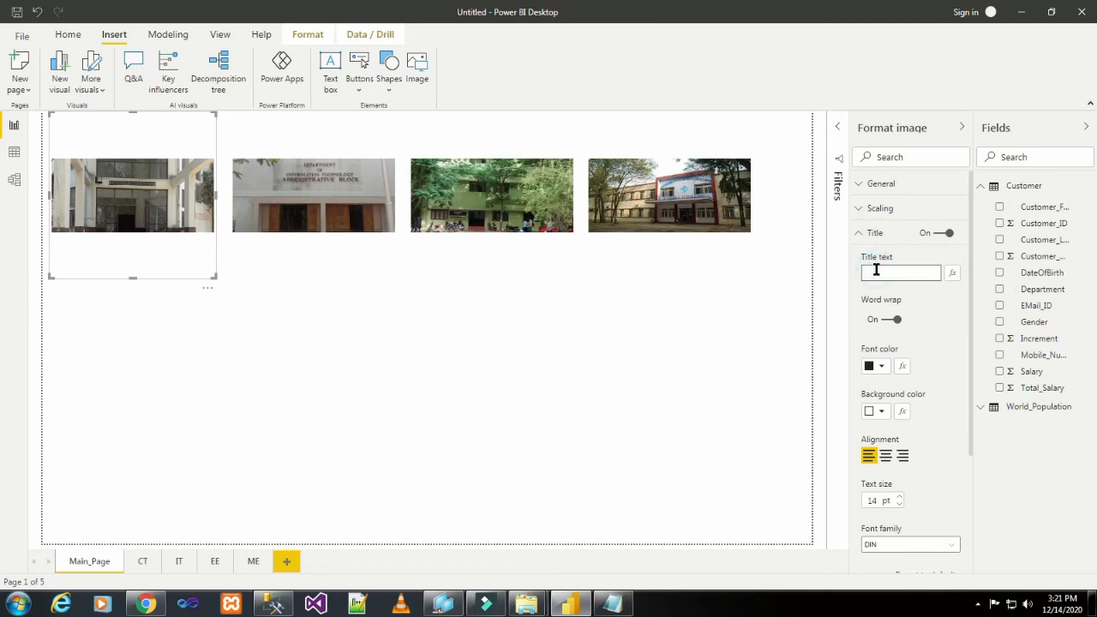
pyautogui.hotkey('ctrl', 'v')
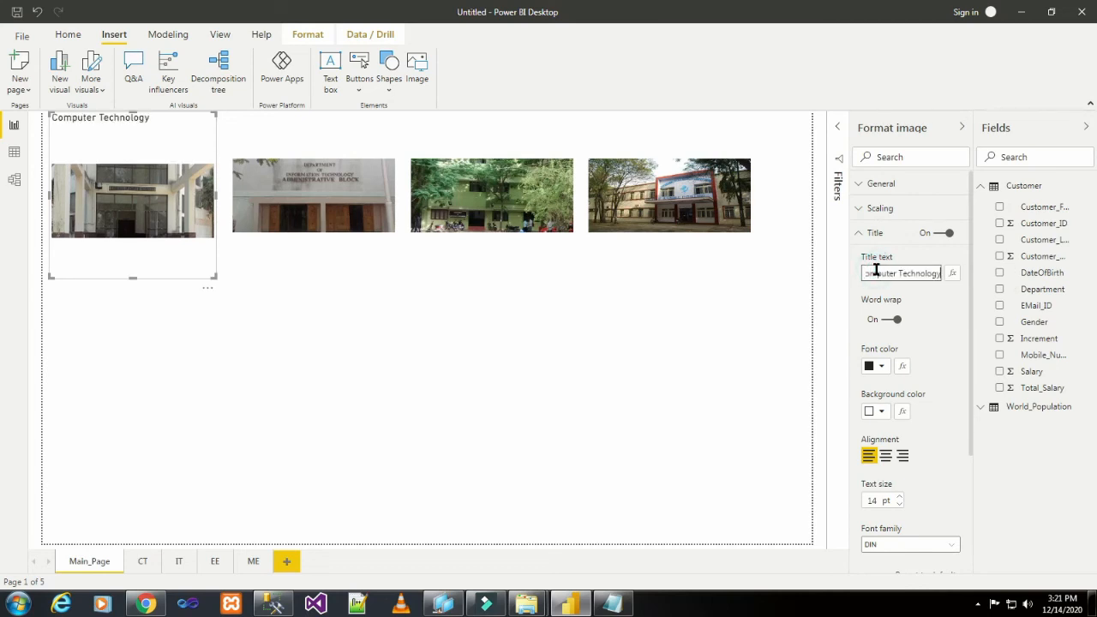
pyautogui.click(887, 458)
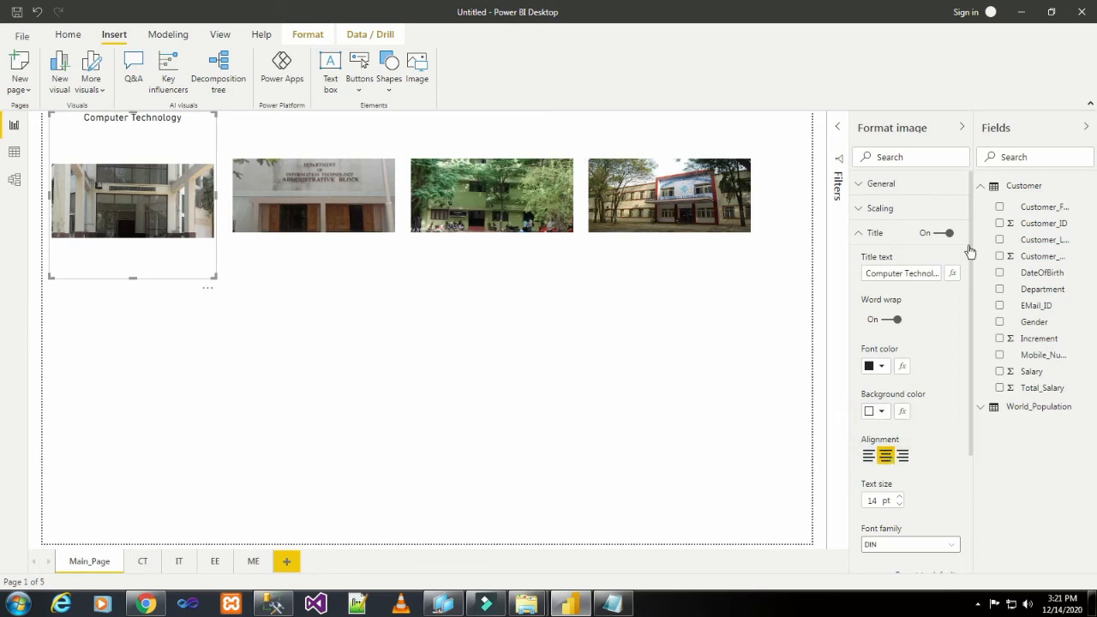
pyautogui.click(657, 384)
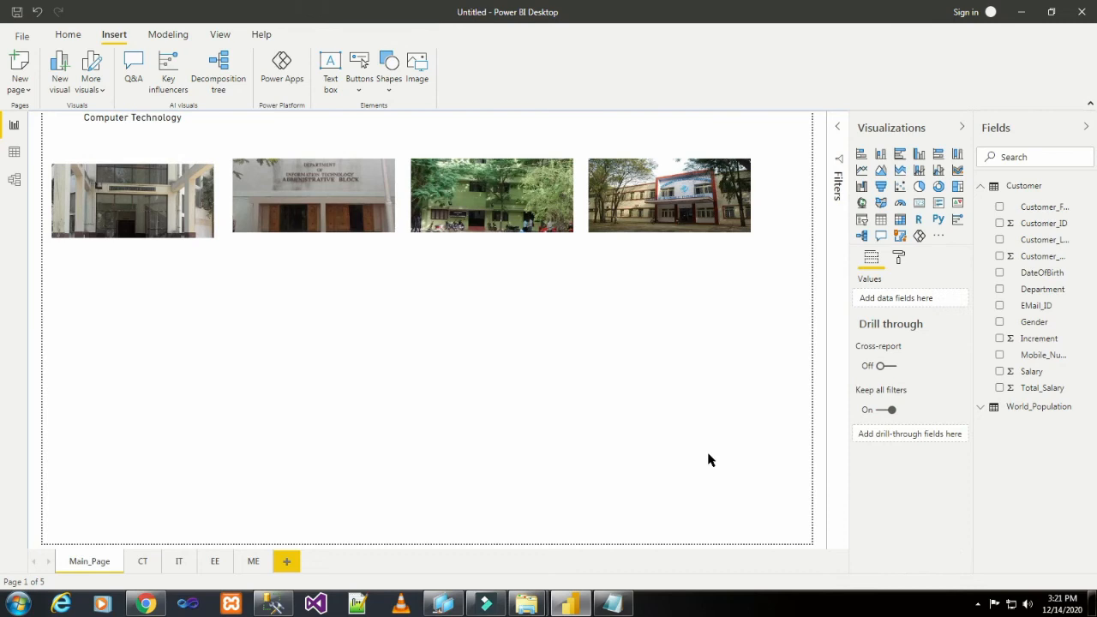
# Step: Copy the department name "Information Technology" from the Notepad list for the it_dept picture
pyautogui.click(303, 255)
pyautogui.click(609, 604)
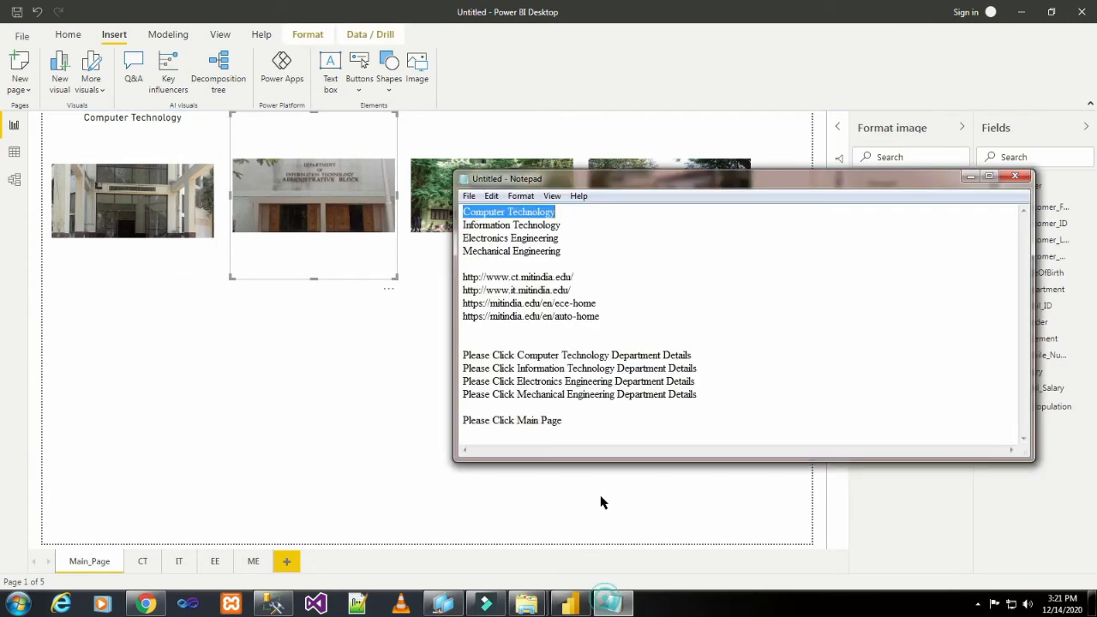
pyautogui.moveTo(462, 226); pyautogui.dragTo(568, 221)
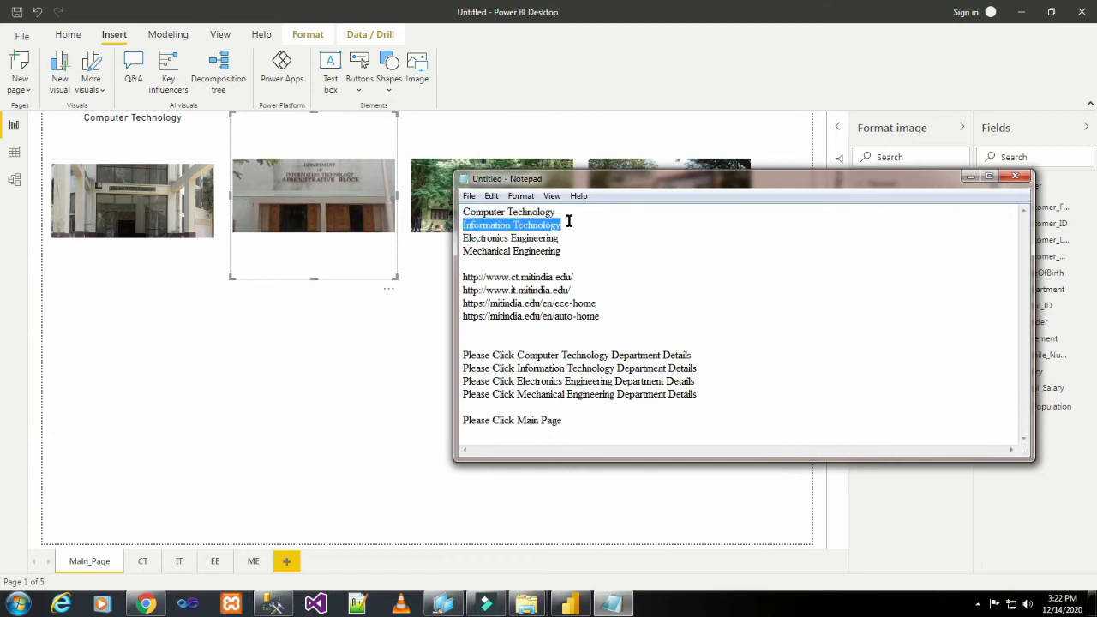
pyautogui.rightClick(555, 225)
pyautogui.click(600, 270)
# Step: Back in Power BI, turn on the it_dept picture's title, paste "Information Technology" as its text and center it
pyautogui.click(299, 368)
pyautogui.click(286, 153)
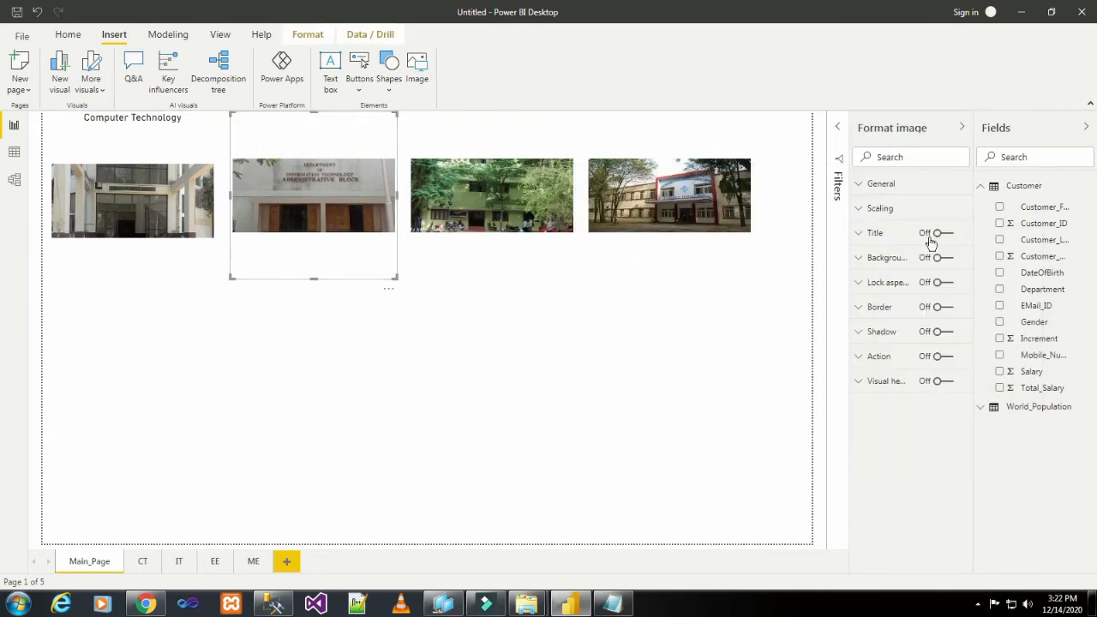
pyautogui.click(856, 236)
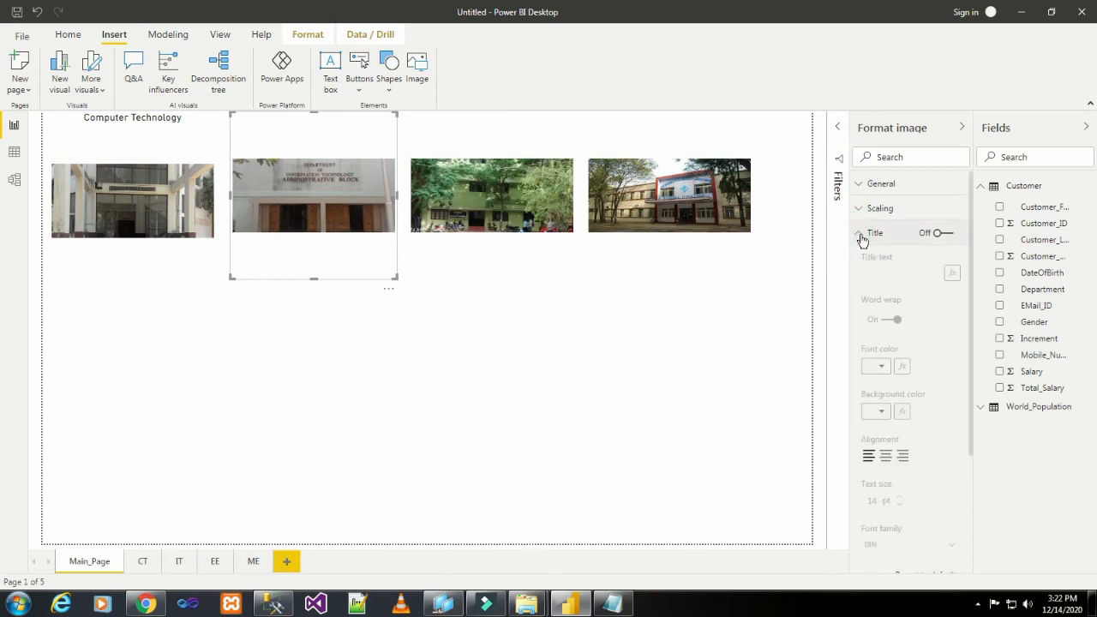
pyautogui.click(947, 233)
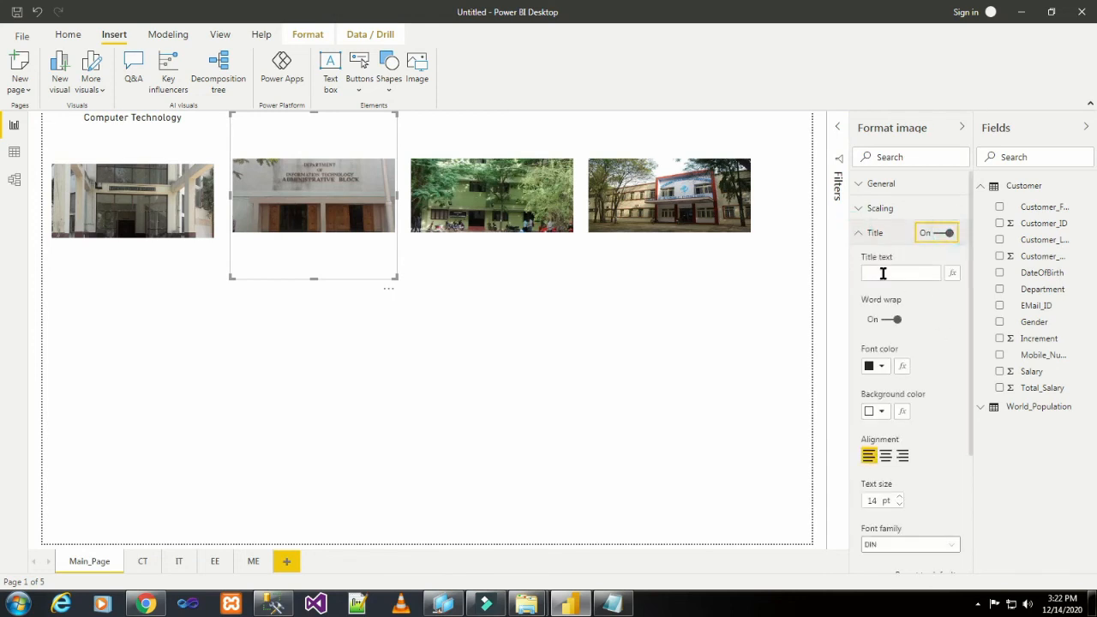
pyautogui.click(883, 272)
pyautogui.hotkey('ctrl', 'v')
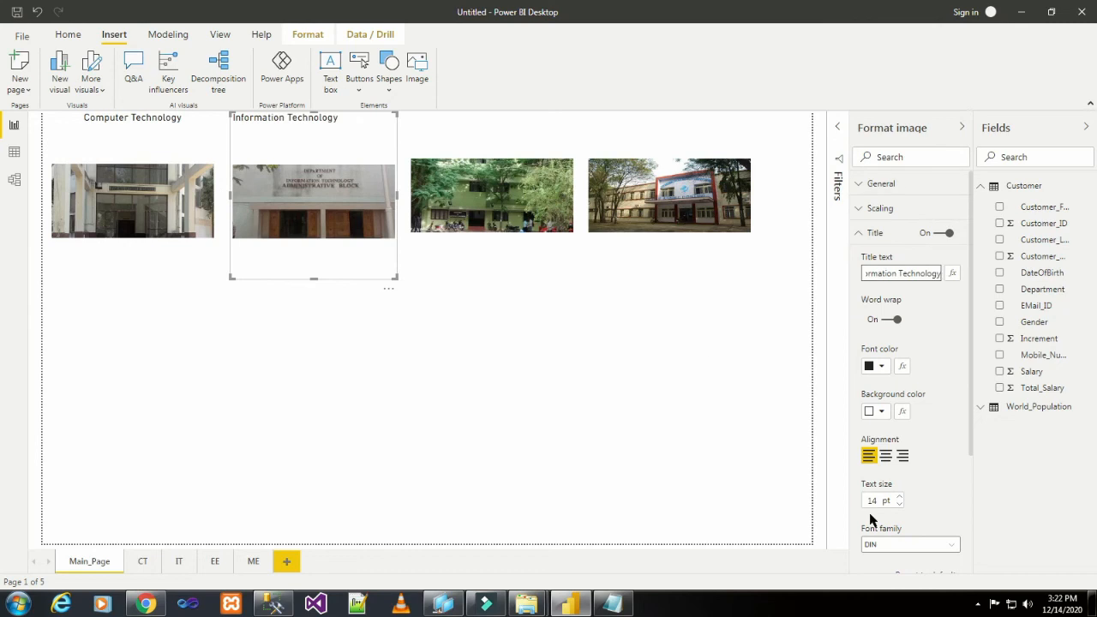
pyautogui.click(887, 458)
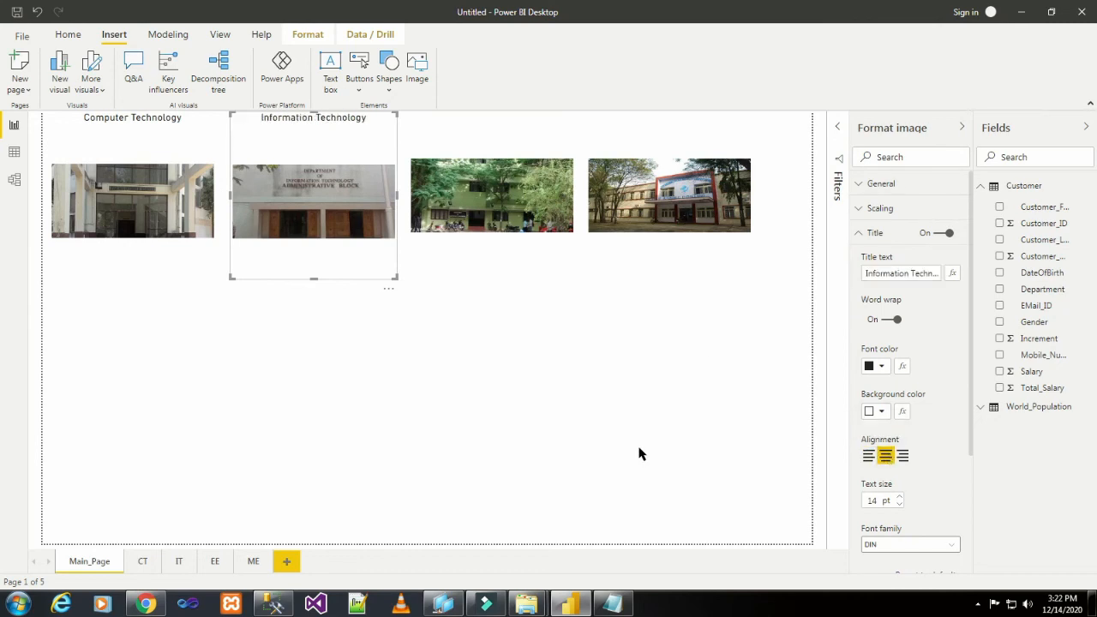
pyautogui.click(705, 378)
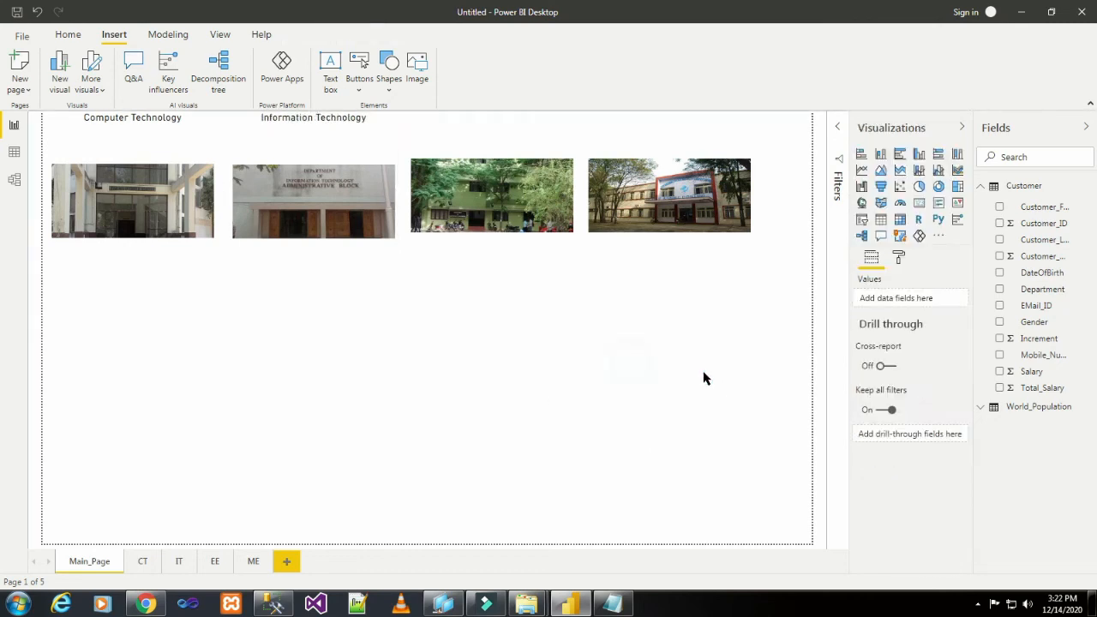
# Step: Copy the department name "Electronics Engineering" from the Notepad list for the ece_dept picture
pyautogui.click(529, 183)
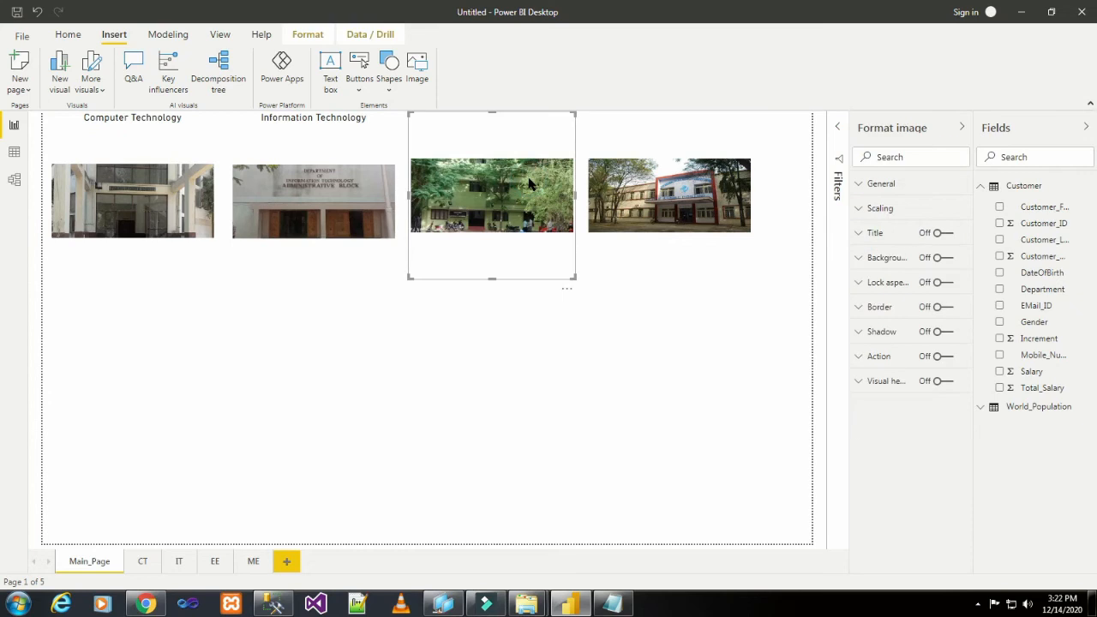
pyautogui.click(612, 604)
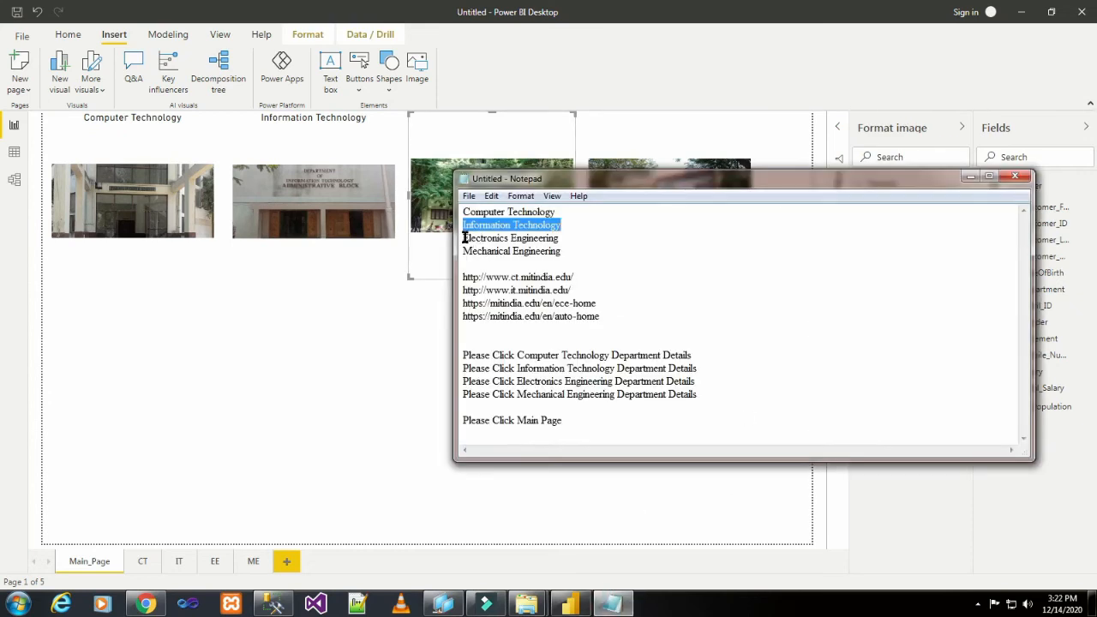
pyautogui.moveTo(463, 237); pyautogui.dragTo(568, 237)
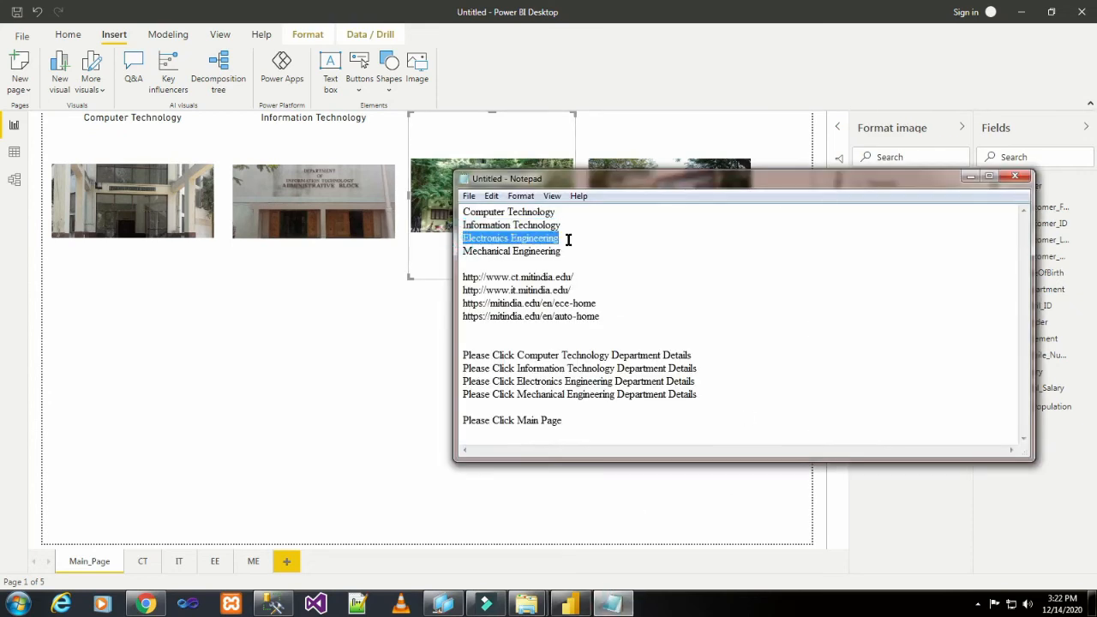
# Step: Back in Power BI, turn on the ece_dept picture's title, paste "Electronics Engineering" as its text and center it
pyautogui.click(385, 414)
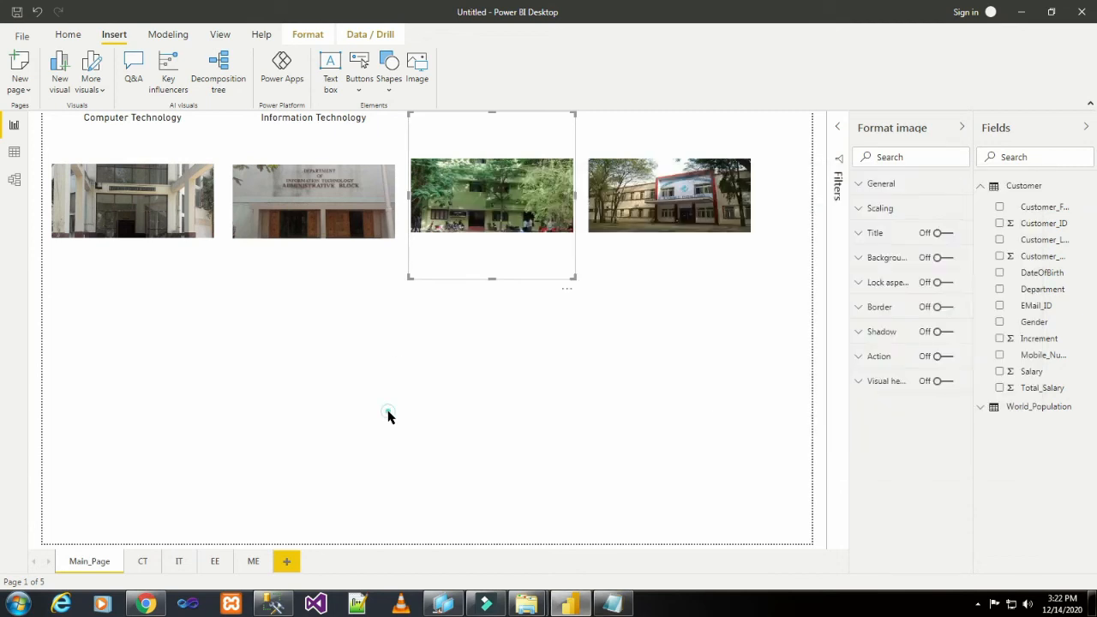
pyautogui.click(493, 172)
pyautogui.click(853, 231)
pyautogui.click(946, 234)
pyautogui.click(900, 273)
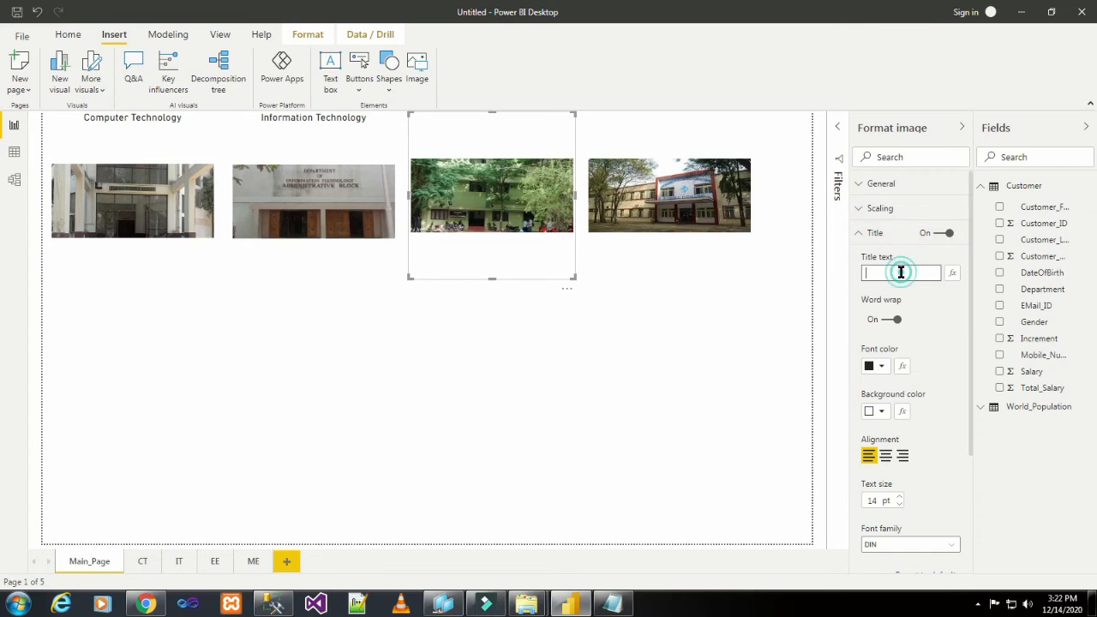
pyautogui.hotkey('ctrl', 'v')
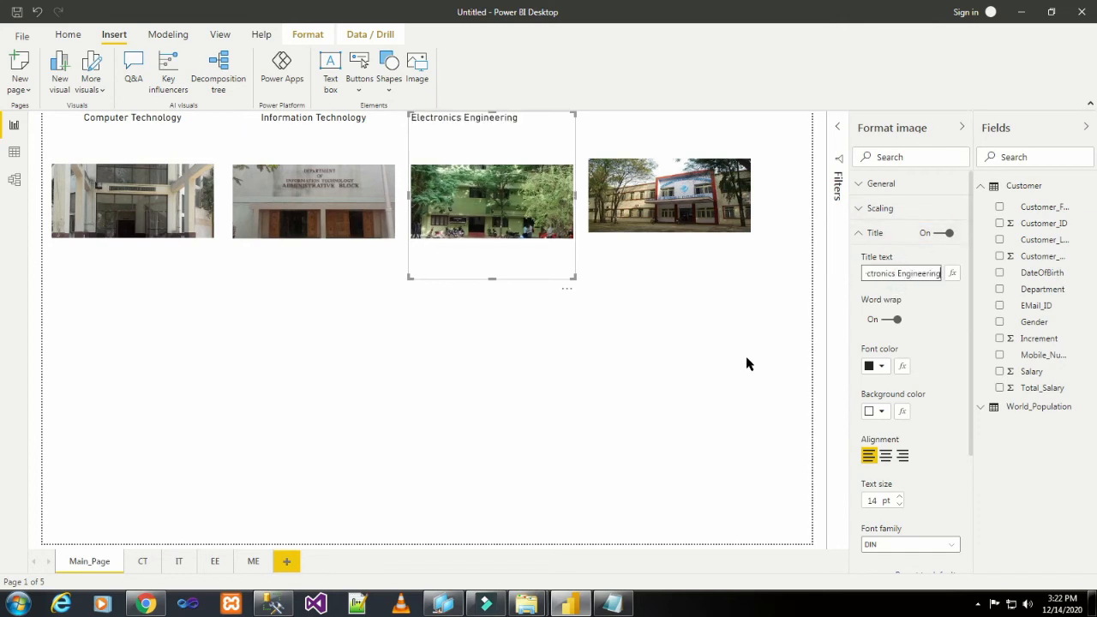
pyautogui.click(886, 455)
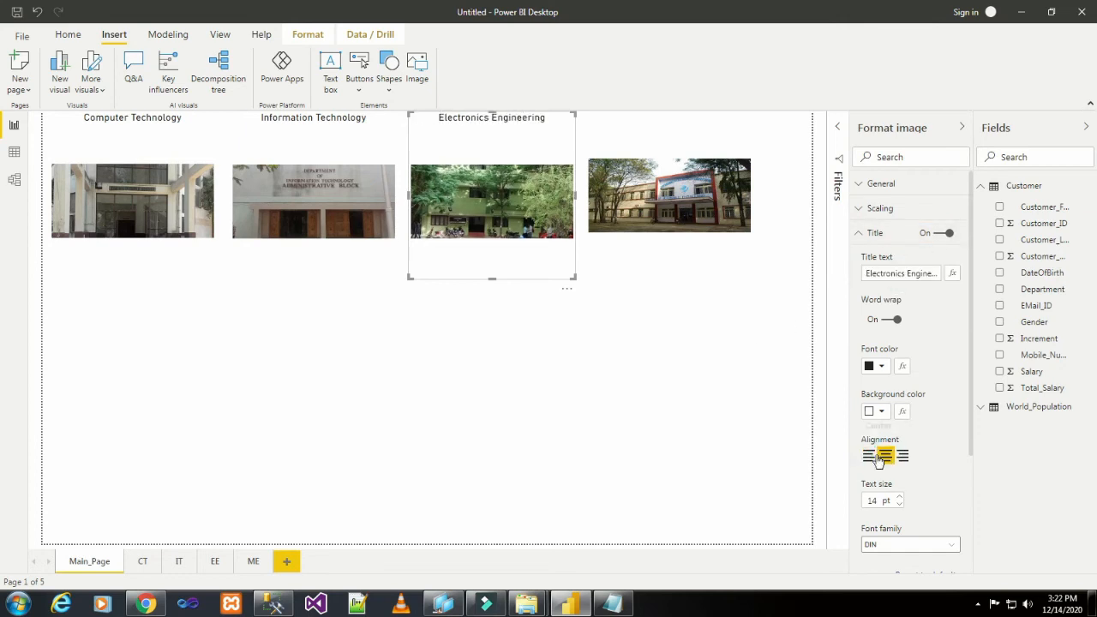
pyautogui.click(619, 423)
# Step: Copy the department name "Mechanical Engineering" from the Notepad list for the auto_dept picture
pyautogui.click(678, 262)
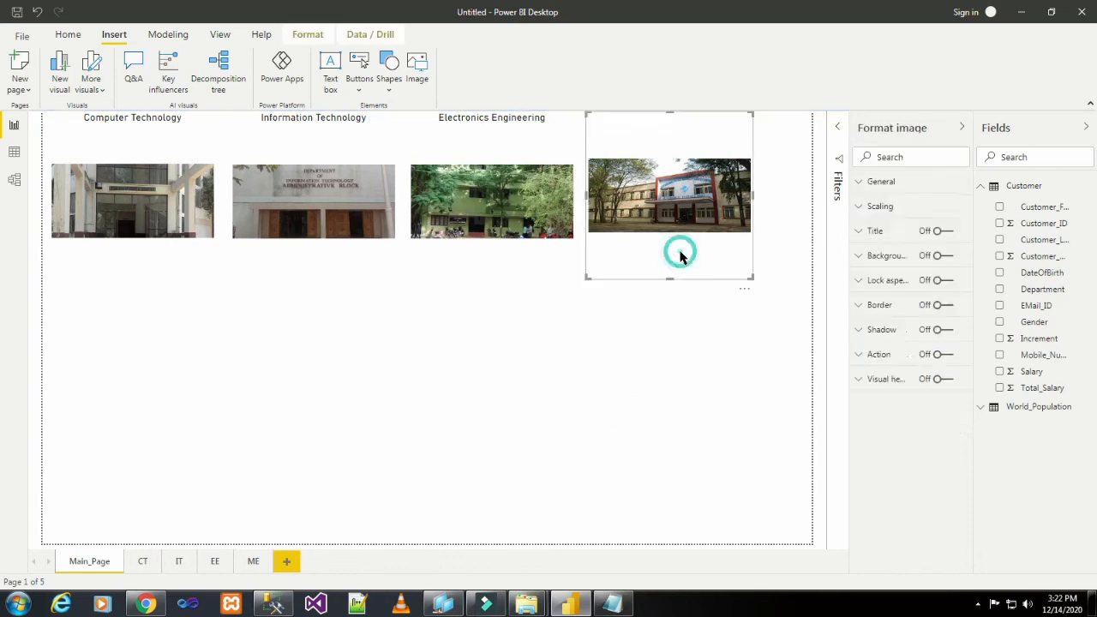
pyautogui.click(626, 605)
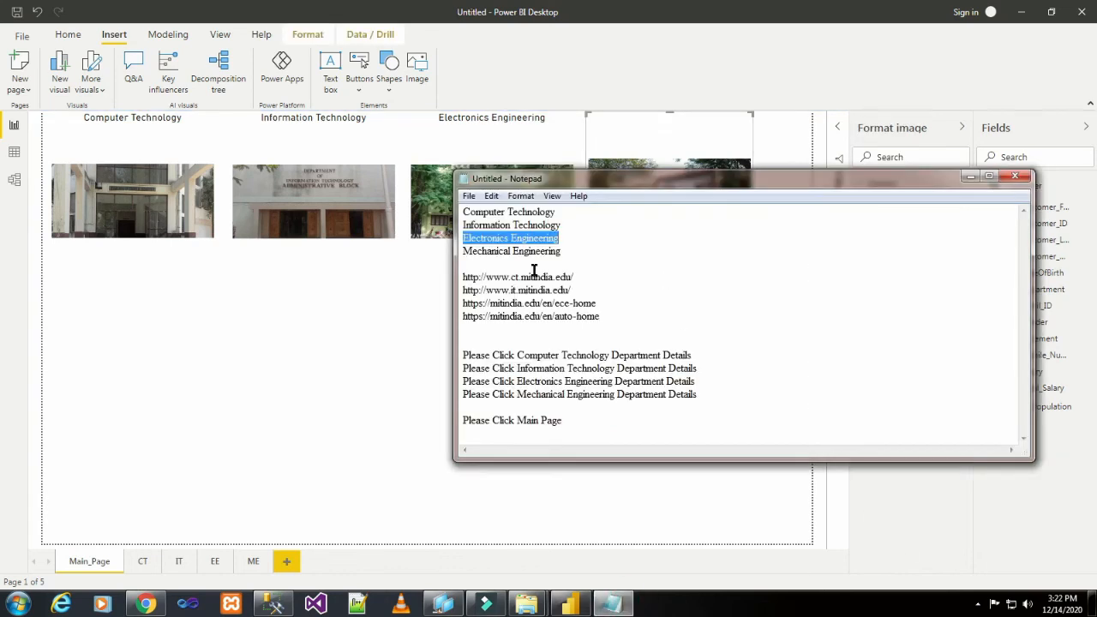
pyautogui.moveTo(462, 251); pyautogui.dragTo(576, 251)
pyautogui.hotkey('ctrl', 'c')
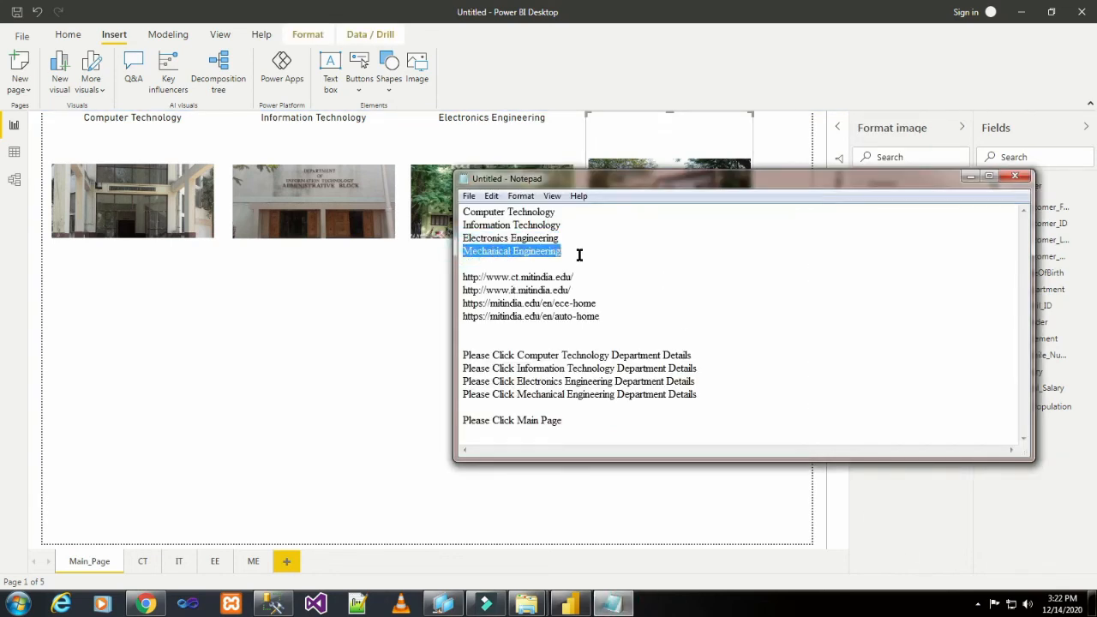
# Step: Back in Power BI, turn on the auto_dept picture's title, paste "Mechanical Engineering" as its text and center it
pyautogui.click(362, 362)
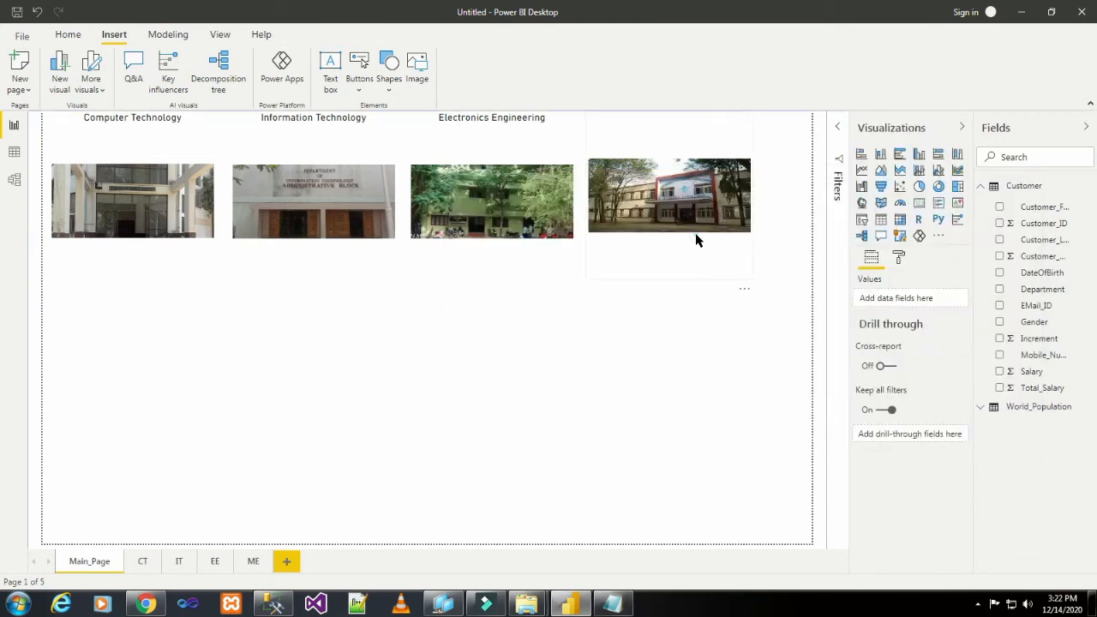
pyautogui.click(695, 241)
pyautogui.click(940, 237)
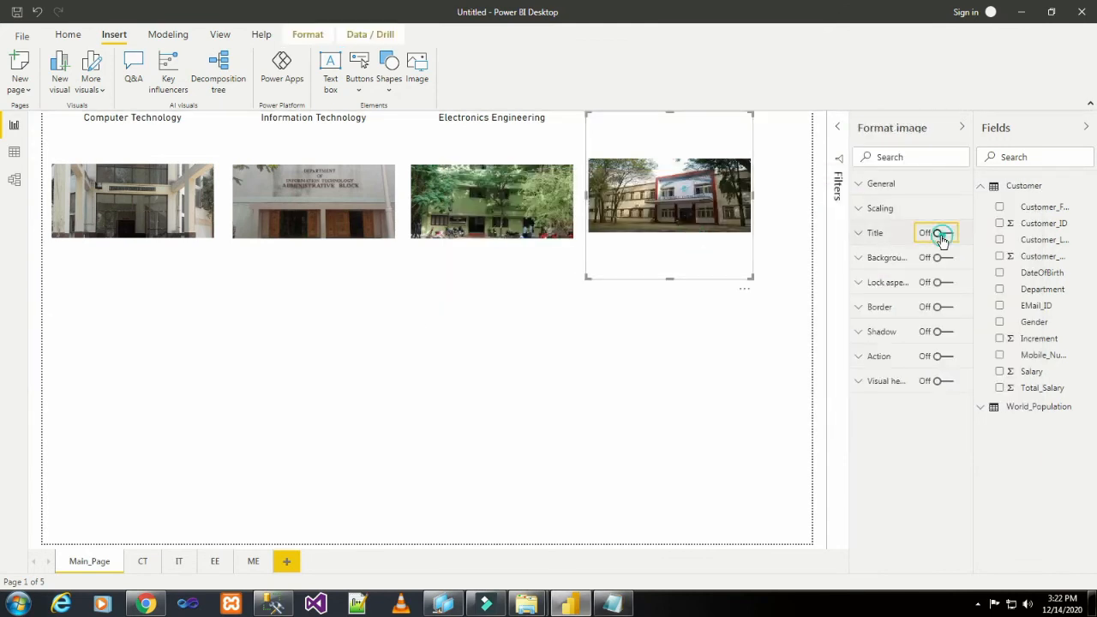
pyautogui.click(857, 234)
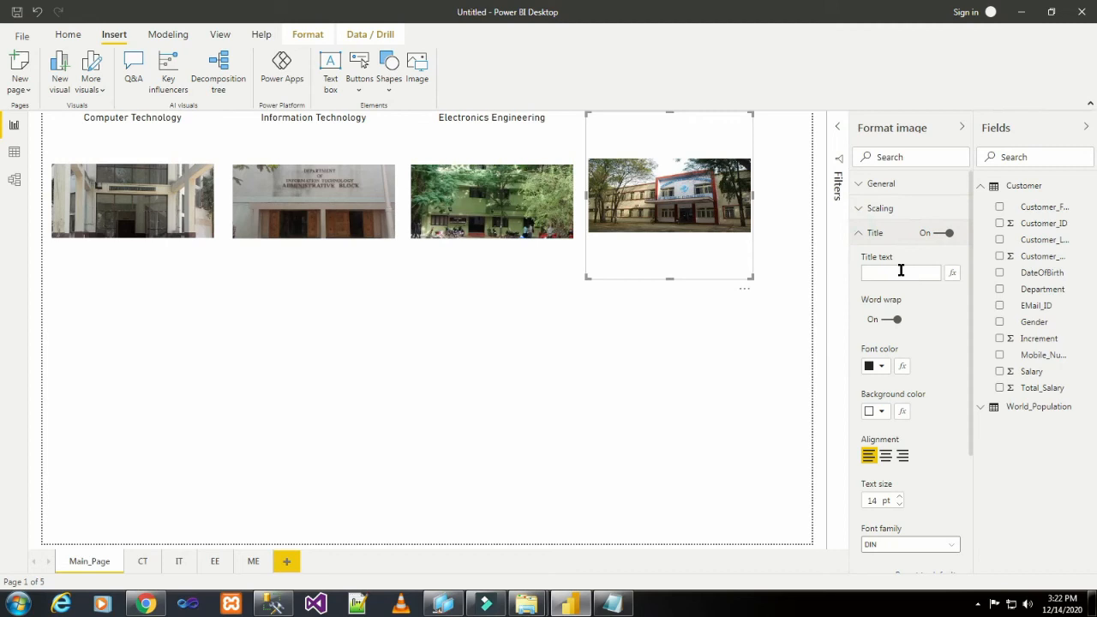
pyautogui.click(900, 271)
pyautogui.hotkey('ctrl', 'v')
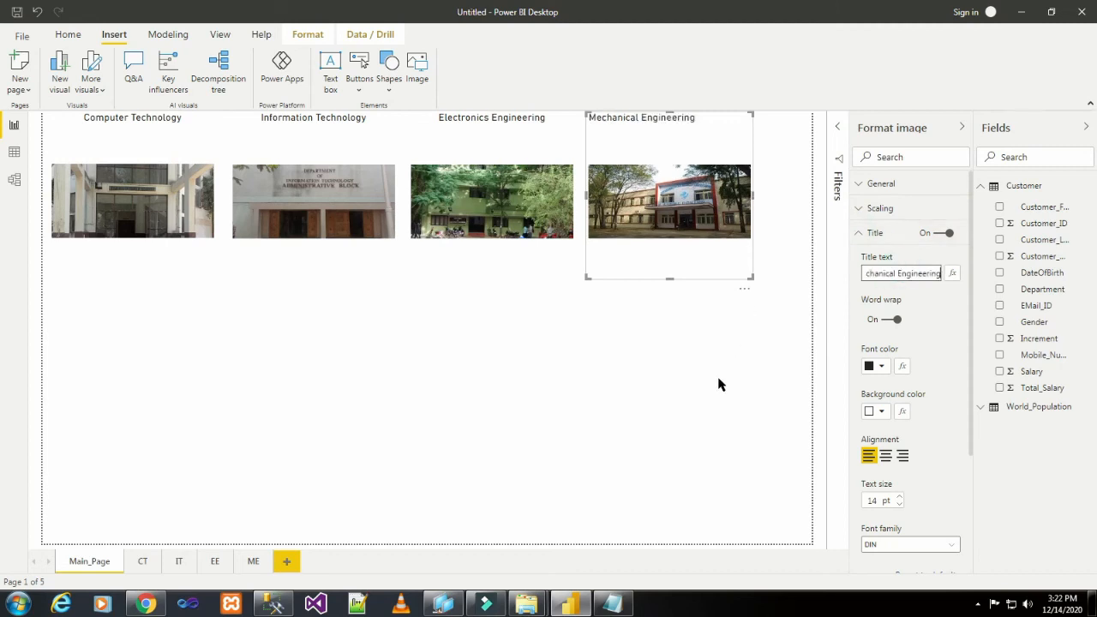
pyautogui.click(885, 455)
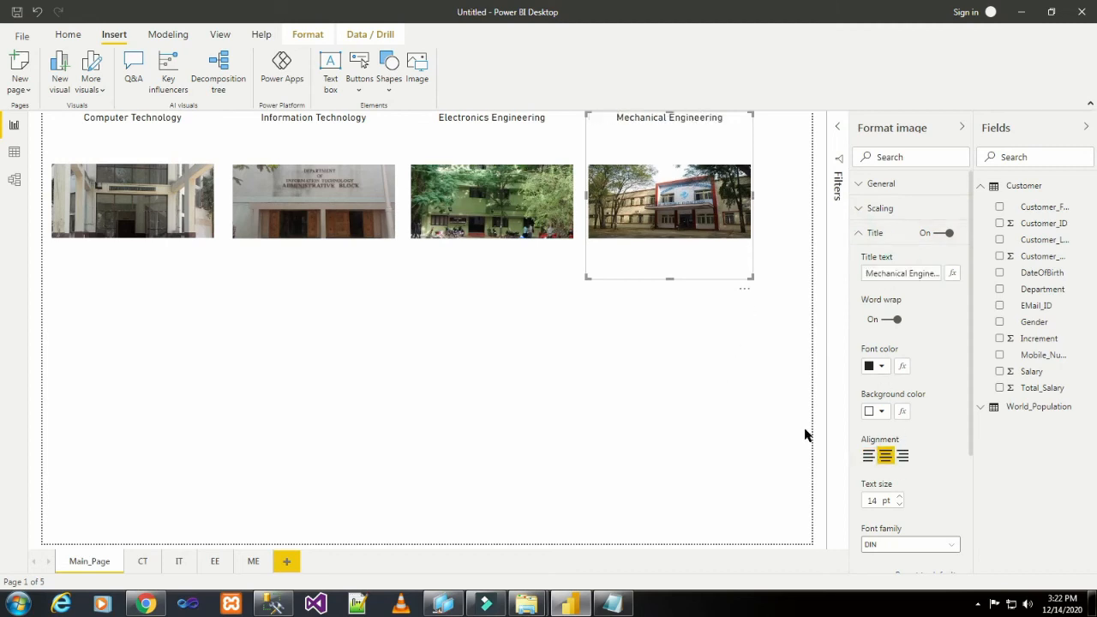
# Step: Increase the title text size of the Computer Technology picture to 20 pt
pyautogui.scroll(-2, 899, 514)
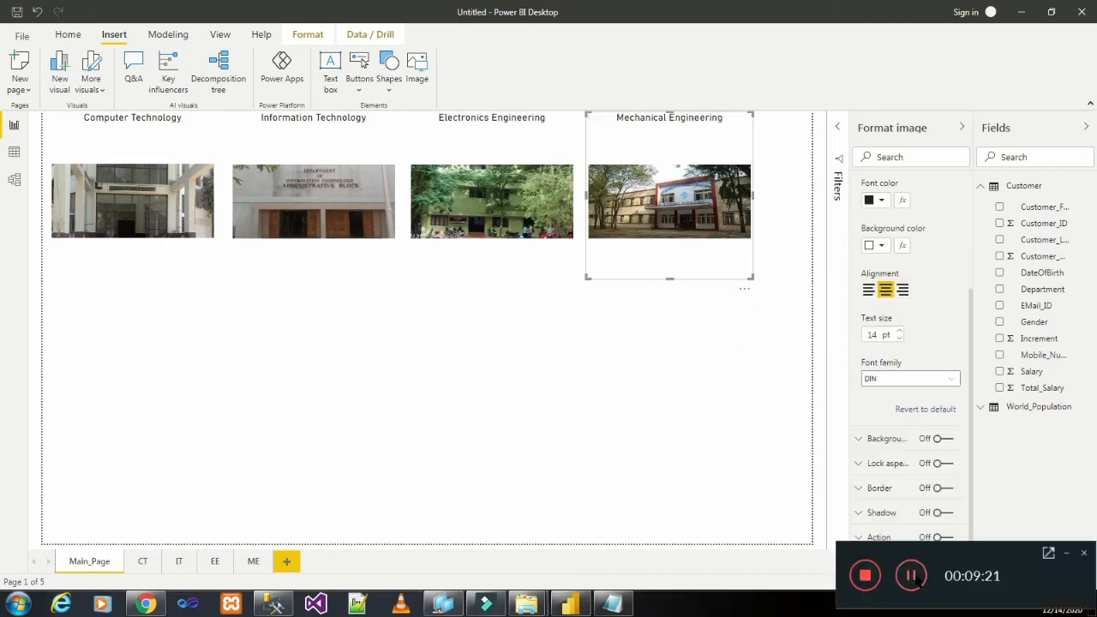
pyautogui.click(144, 202)
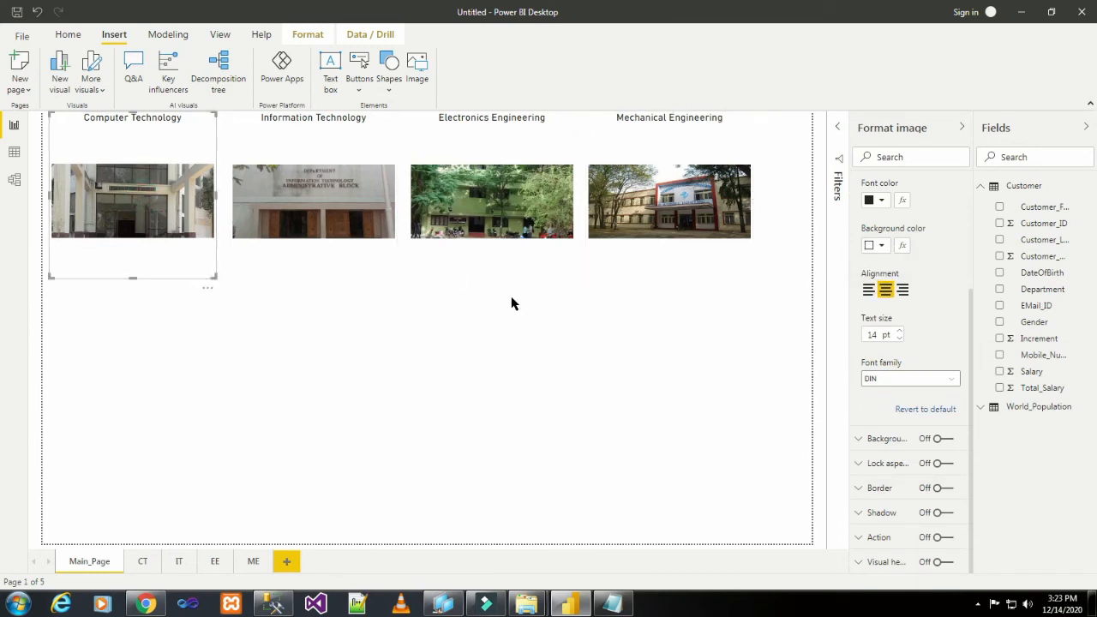
pyautogui.scroll(3, 879, 382)
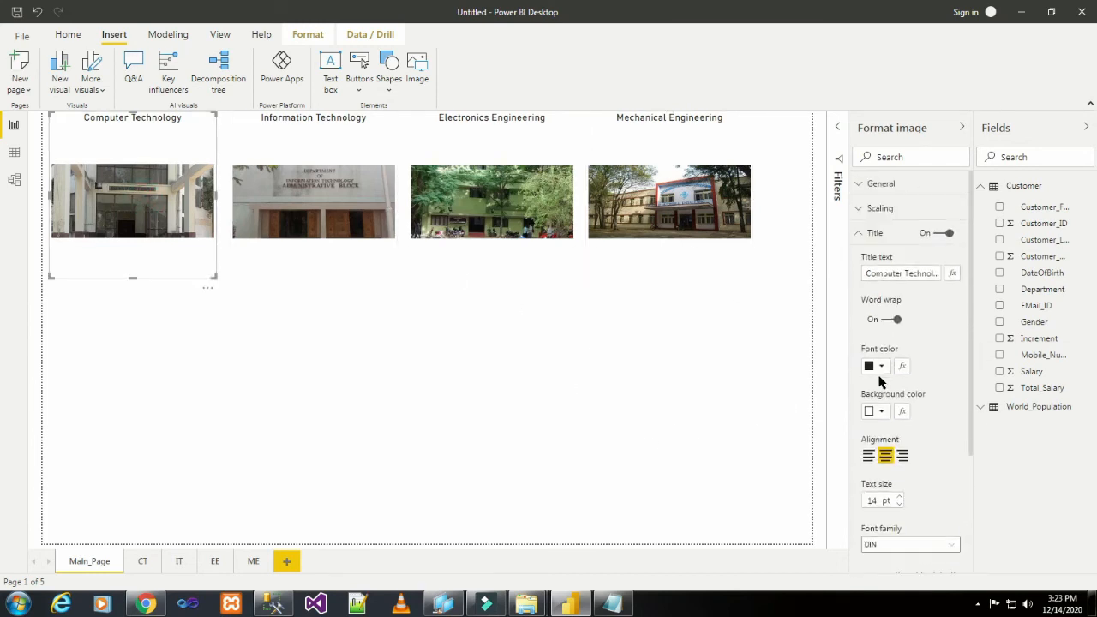
pyautogui.click(900, 498)
pyautogui.click(900, 498)
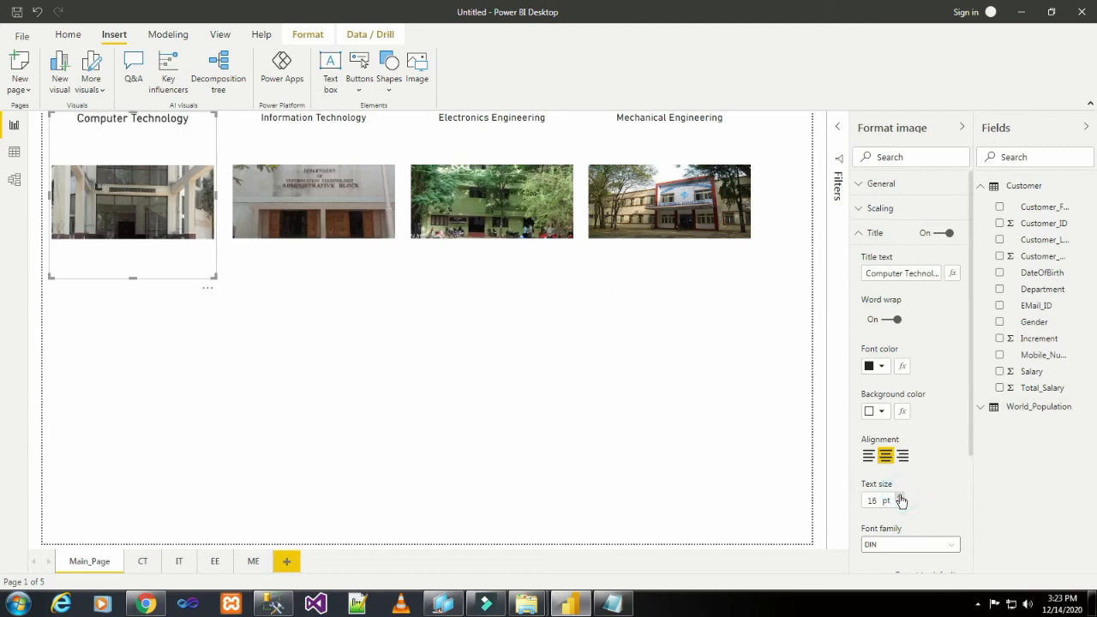
pyautogui.click(900, 498)
pyautogui.click(899, 498)
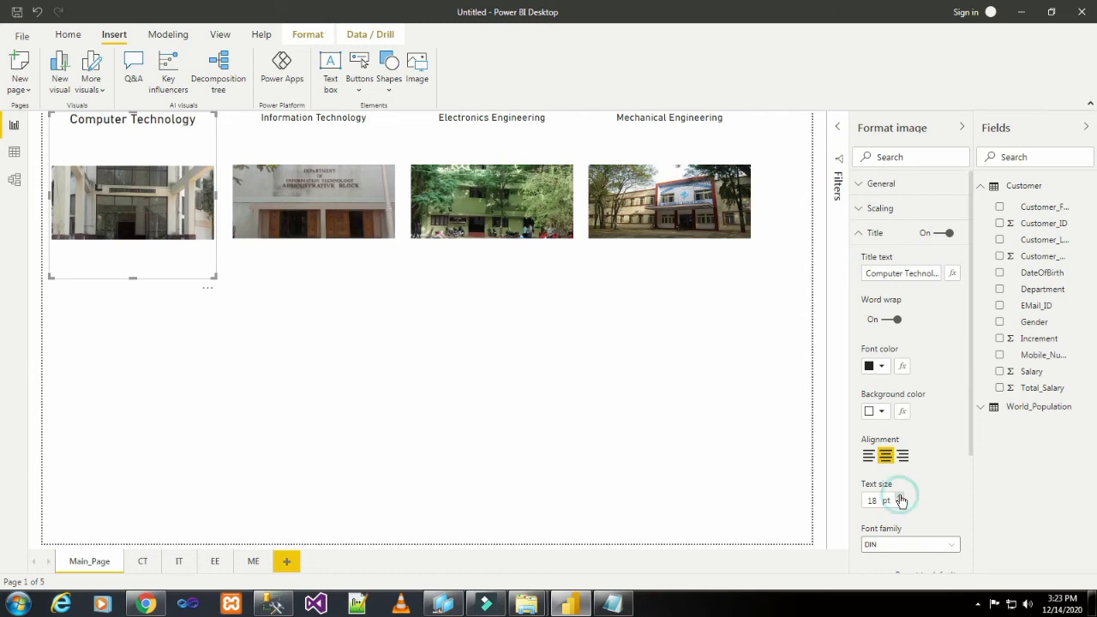
pyautogui.click(900, 498)
pyautogui.click(899, 498)
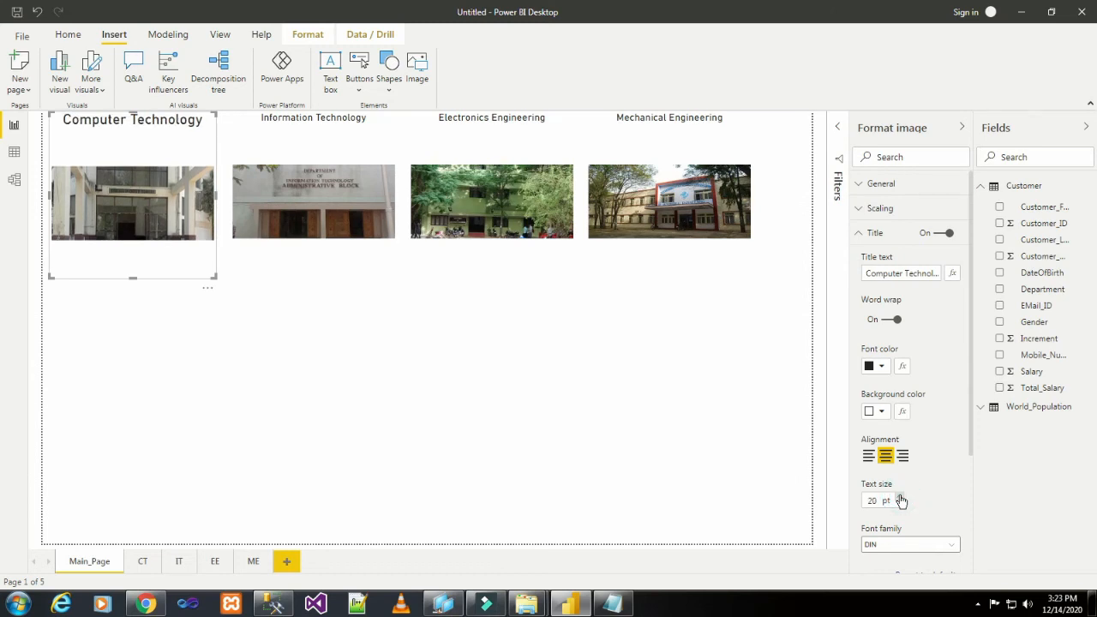
# Step: Increase the title text size of the Information Technology picture to 20 pt
pyautogui.click(366, 254)
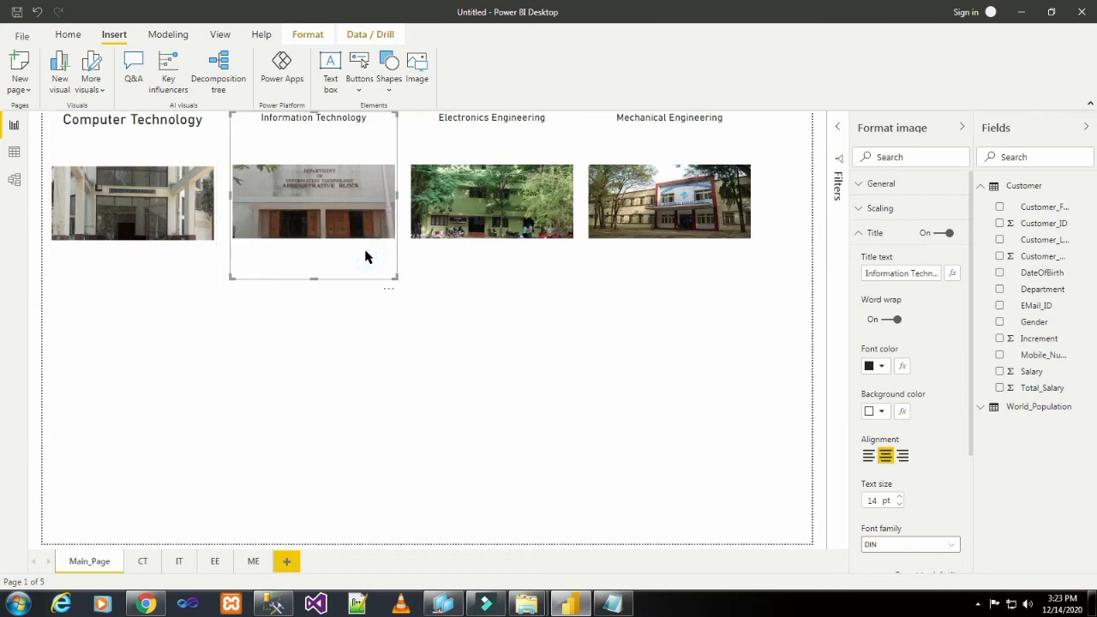
pyautogui.click(900, 497)
pyautogui.click(900, 497)
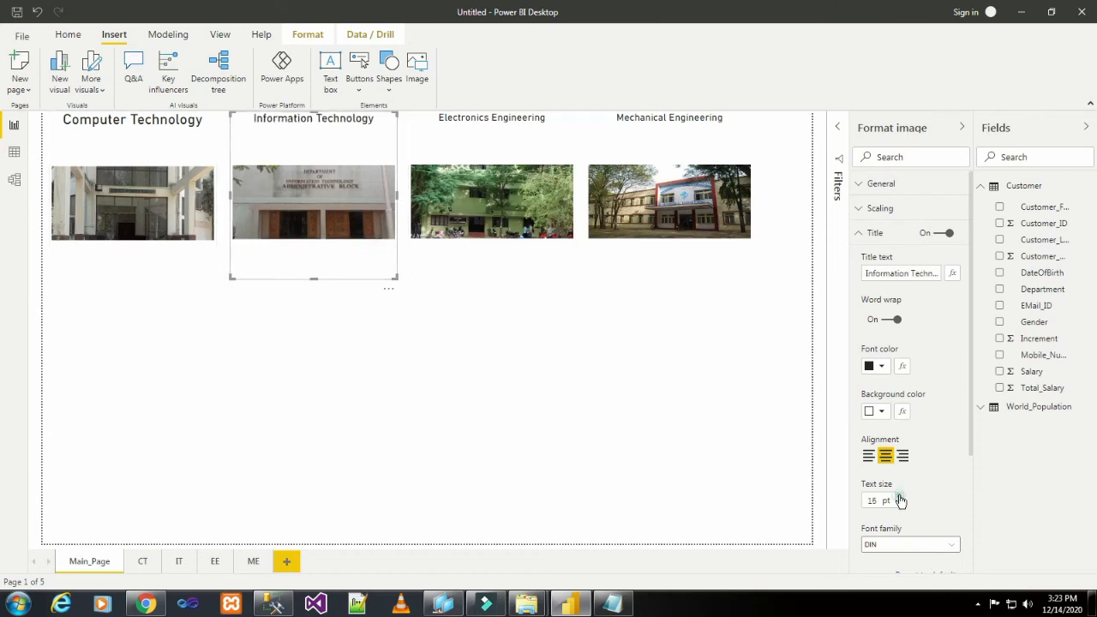
pyautogui.click(899, 497)
pyautogui.click(899, 497)
pyautogui.click(900, 498)
pyautogui.click(900, 498)
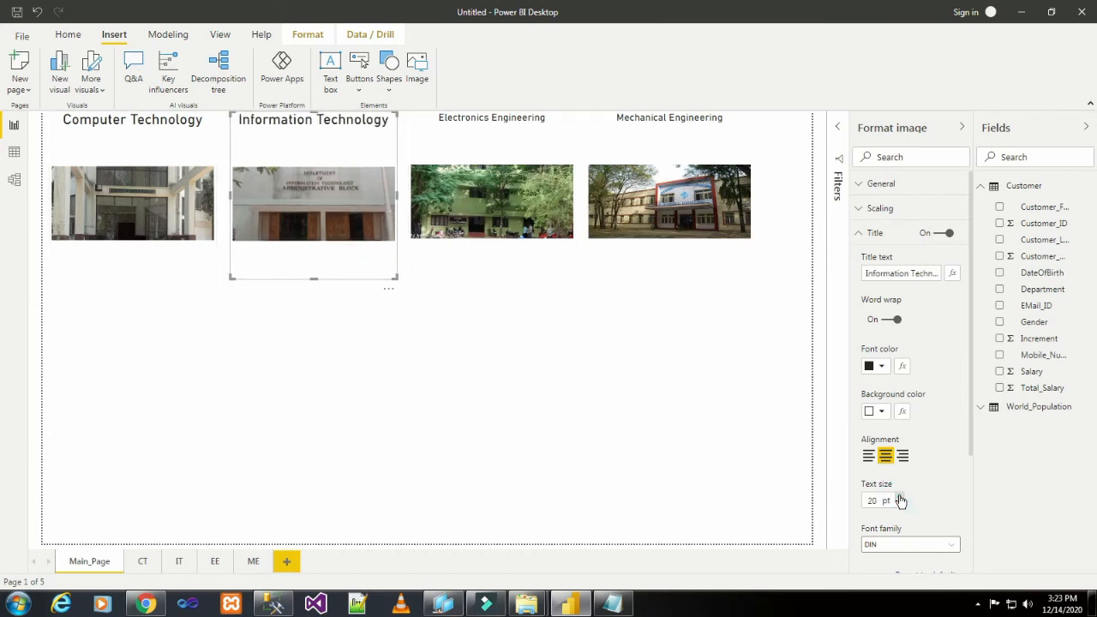
# Step: Increase the title text size of the Electronics Engineering picture to 20 pt
pyautogui.click(493, 176)
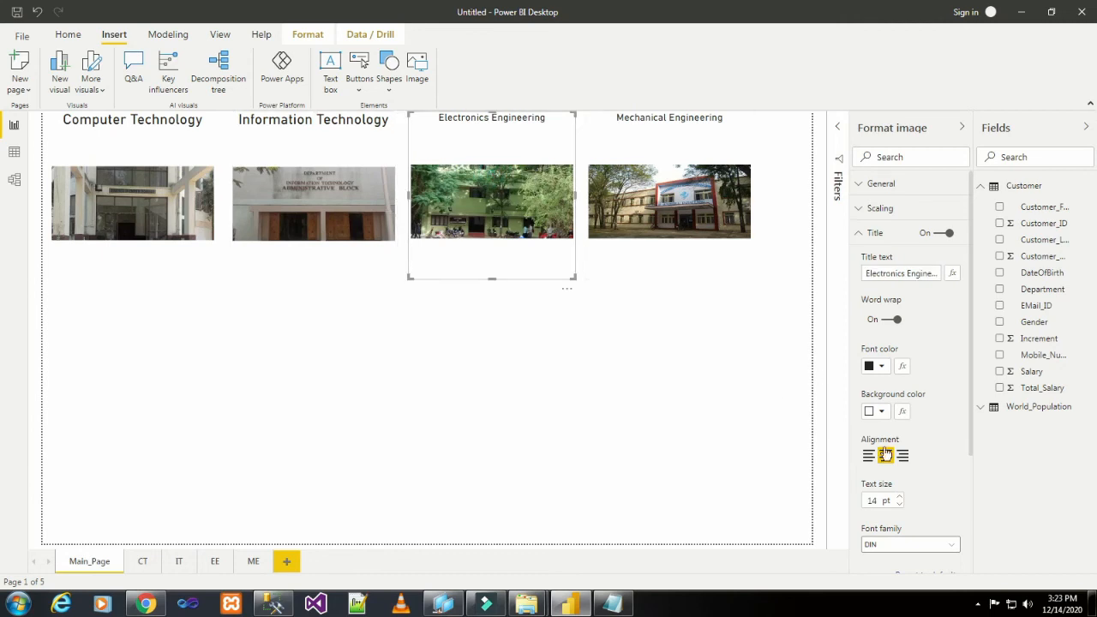
pyautogui.click(901, 497)
pyautogui.click(901, 497)
pyautogui.click(900, 497)
pyautogui.click(901, 497)
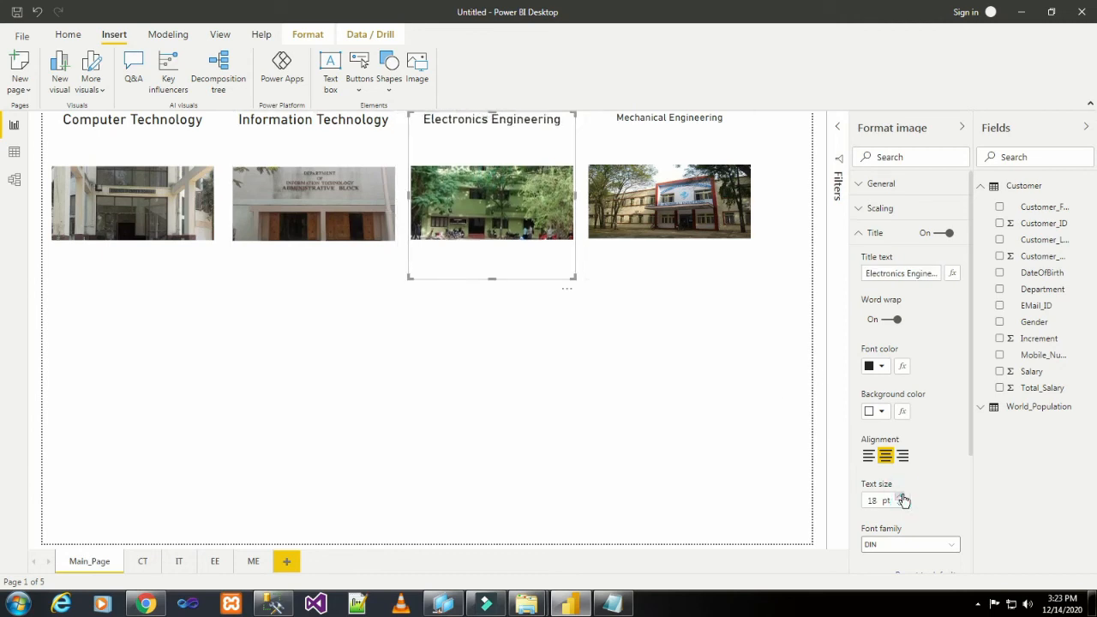
pyautogui.click(901, 497)
pyautogui.click(900, 497)
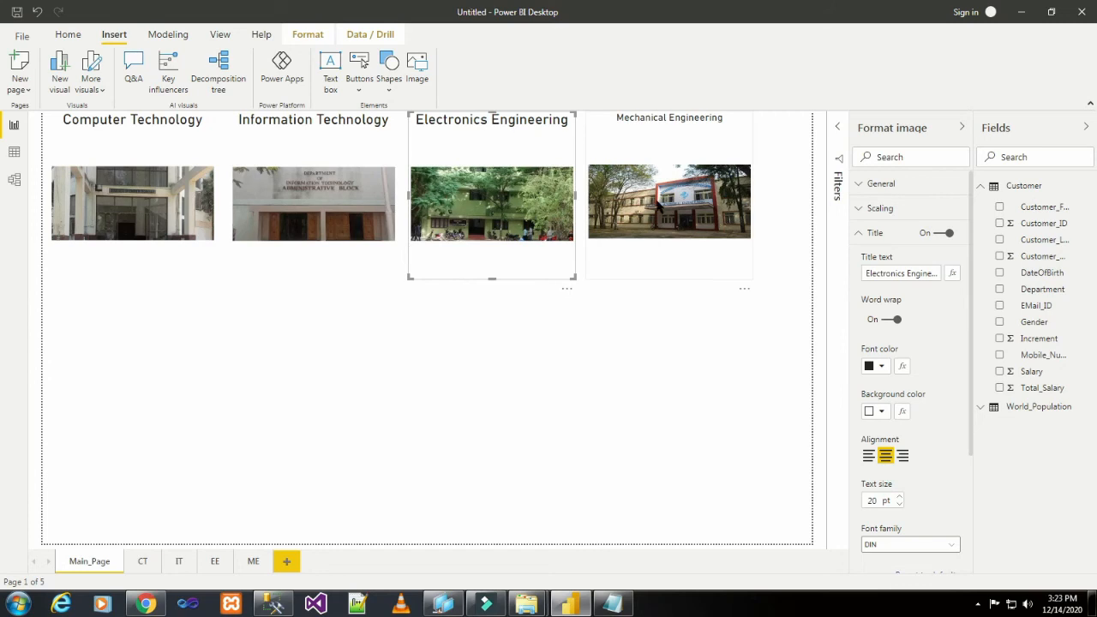
# Step: Increase the title text size of the Mechanical Engineering picture to 20 pt
pyautogui.click(658, 203)
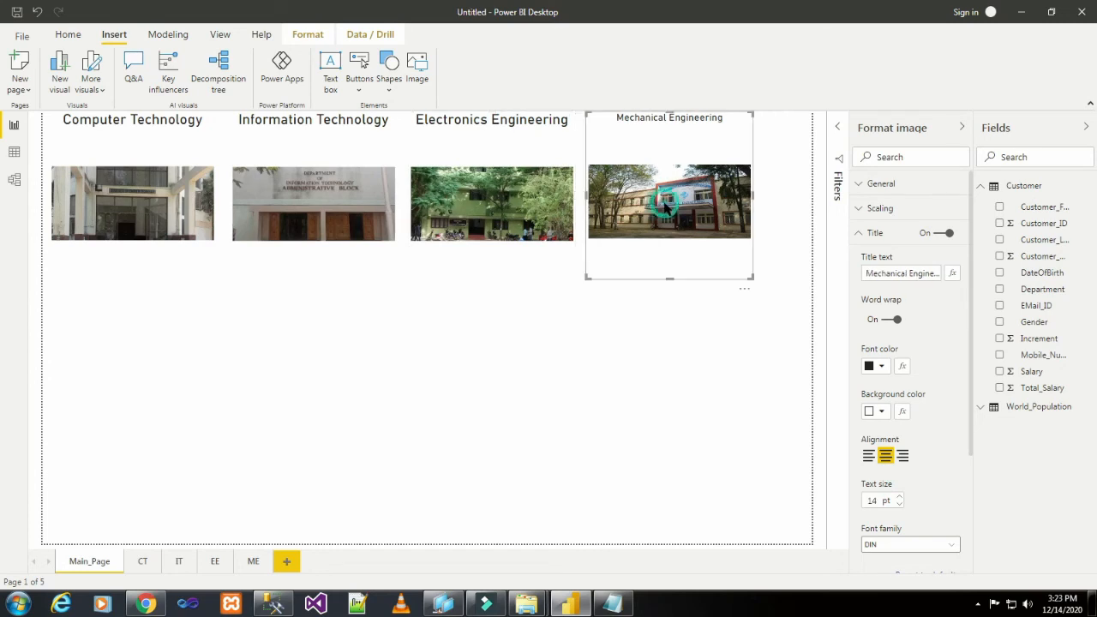
pyautogui.click(901, 497)
pyautogui.click(901, 497)
pyautogui.click(900, 497)
pyautogui.click(901, 497)
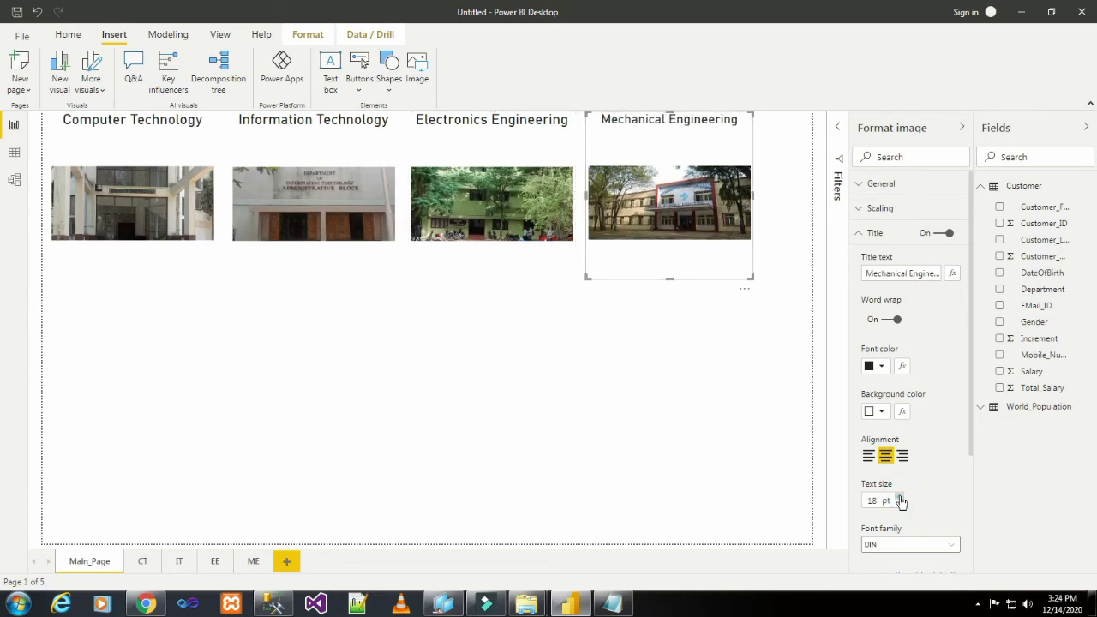
pyautogui.click(901, 497)
pyautogui.click(900, 497)
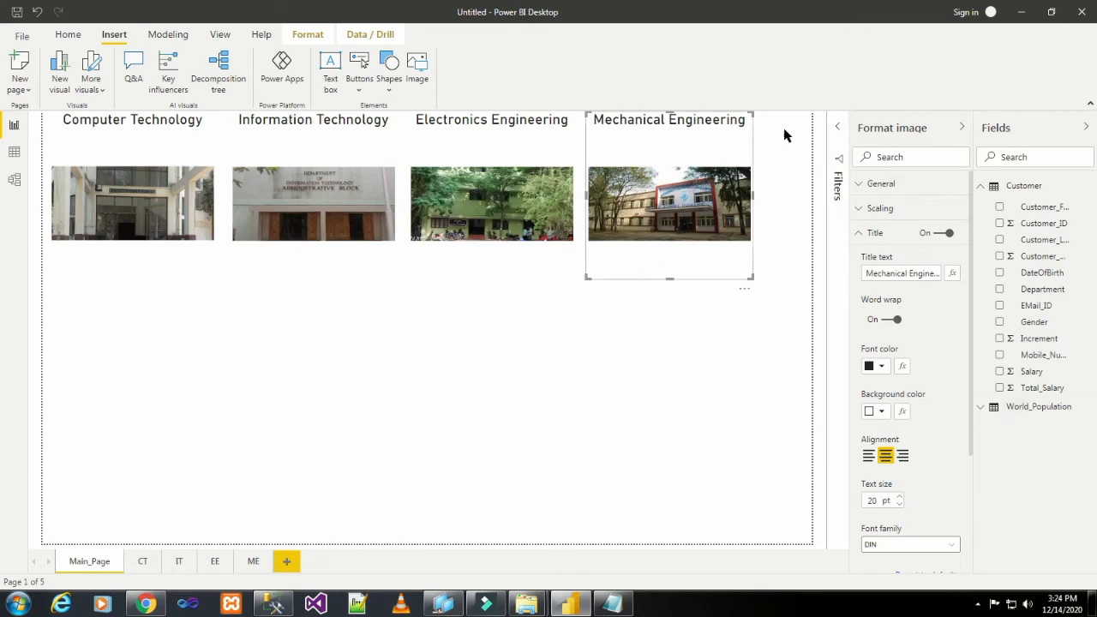
# Step: Turn on the background of the Computer Technology picture and fill it with a medium blue theme color
pyautogui.click(160, 161)
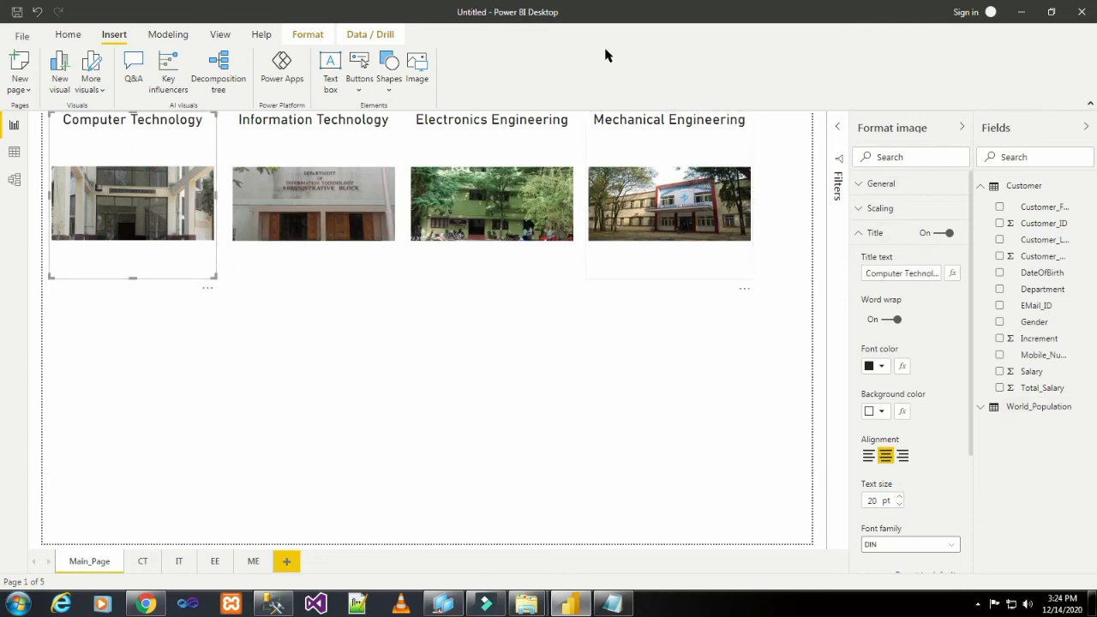
pyautogui.scroll(-3, 860, 364)
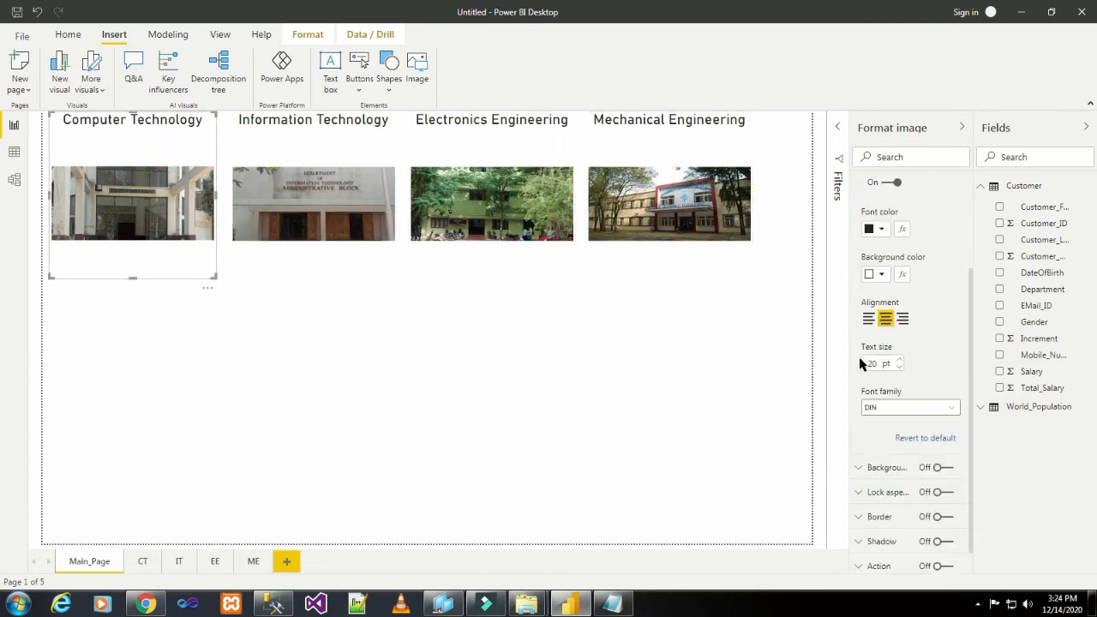
pyautogui.scroll(3, 859, 356)
pyautogui.click(860, 235)
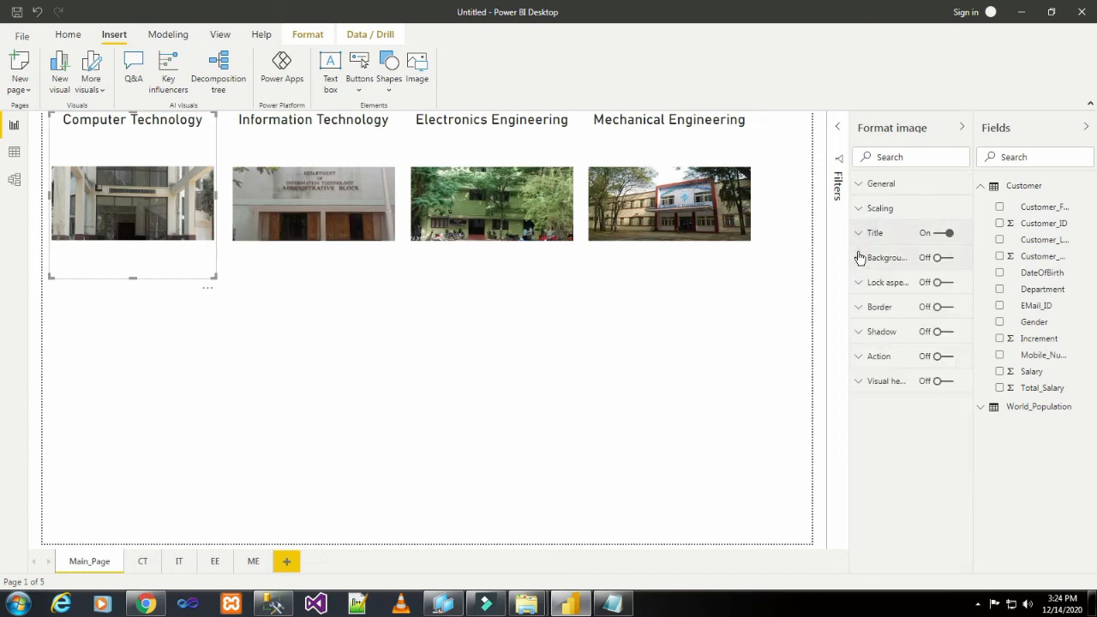
pyautogui.click(860, 257)
pyautogui.click(939, 260)
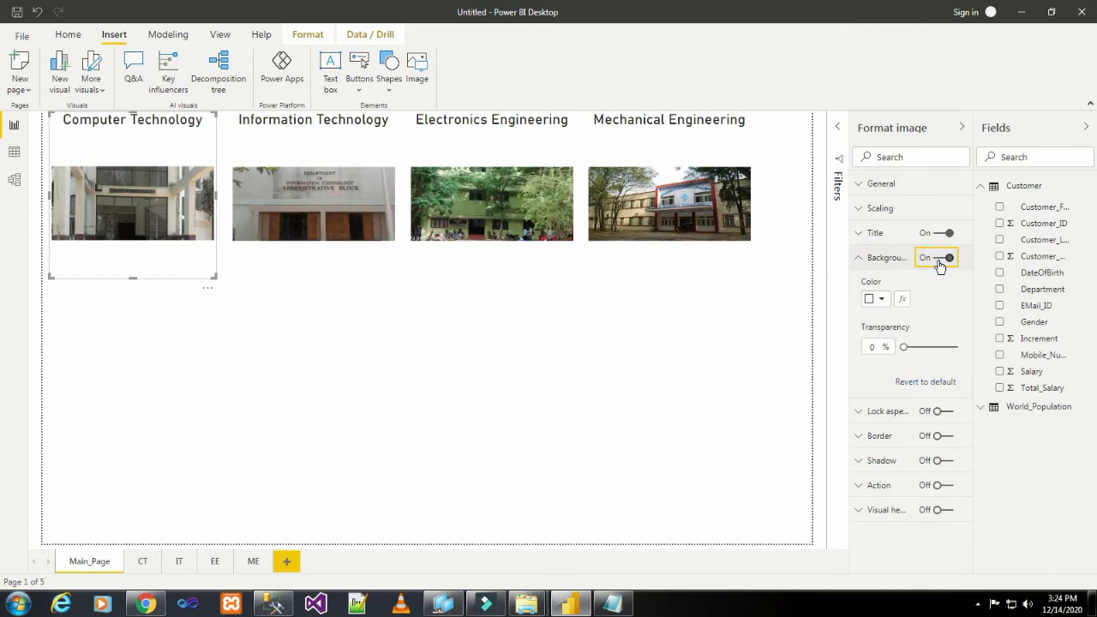
pyautogui.click(875, 299)
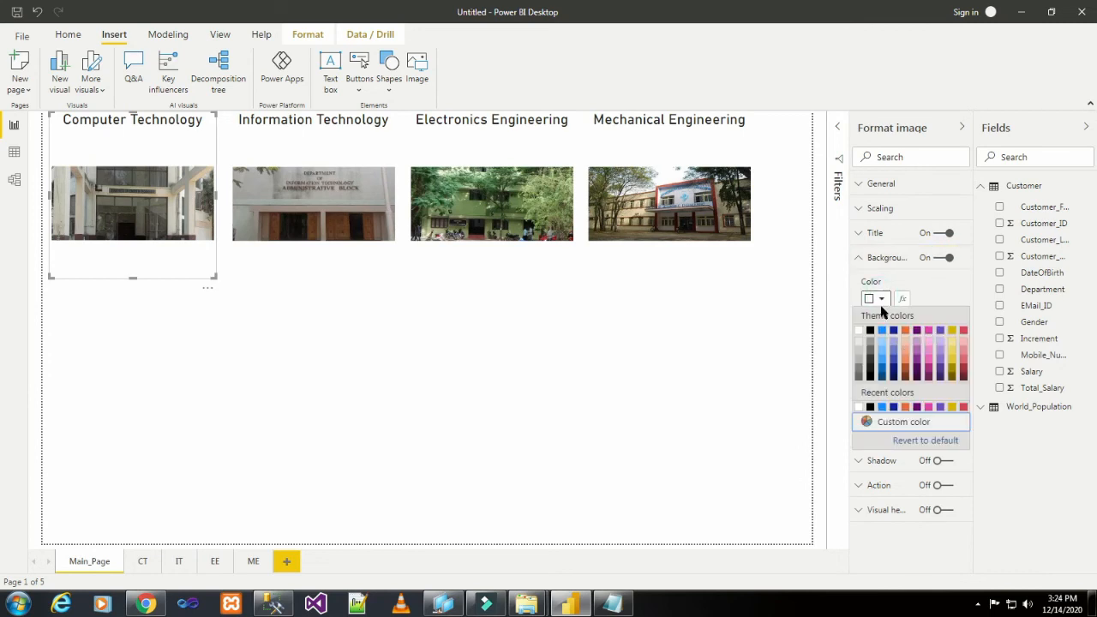
pyautogui.click(885, 362)
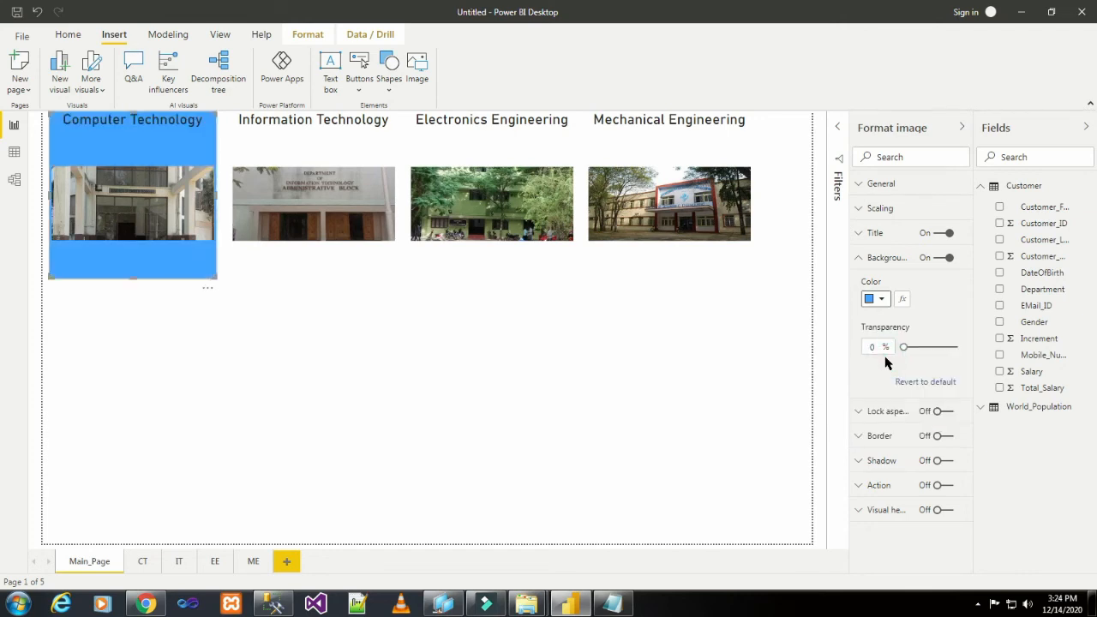
# Step: Try stronger transparency on the Computer Technology picture's blue background and settle on 3%
pyautogui.moveTo(908, 349); pyautogui.dragTo(914, 342)
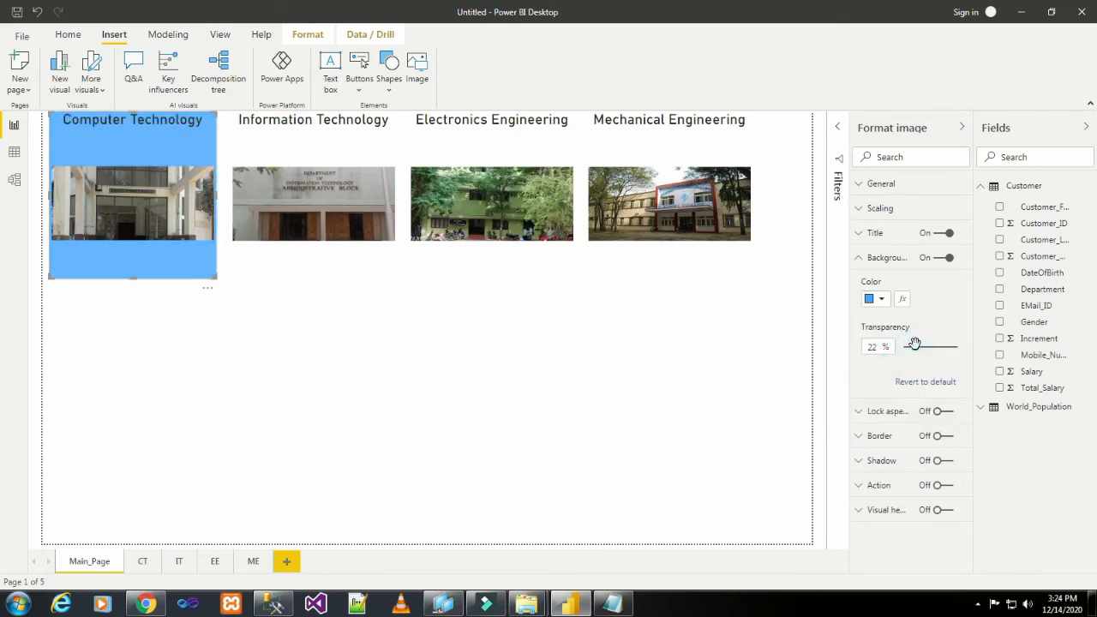
pyautogui.click(920, 346)
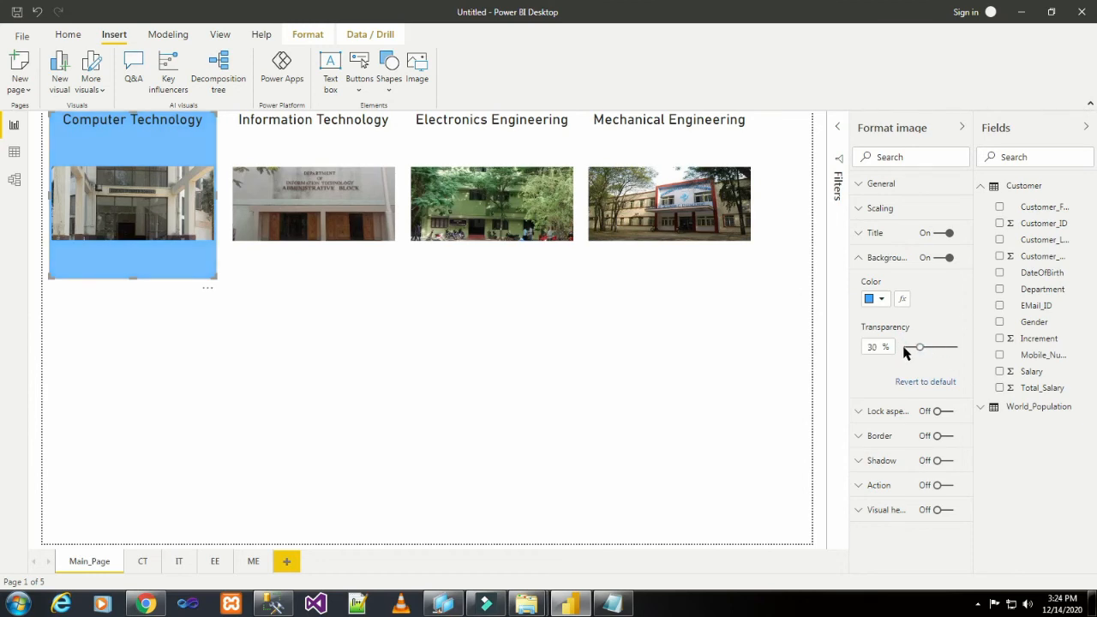
pyautogui.click(905, 348)
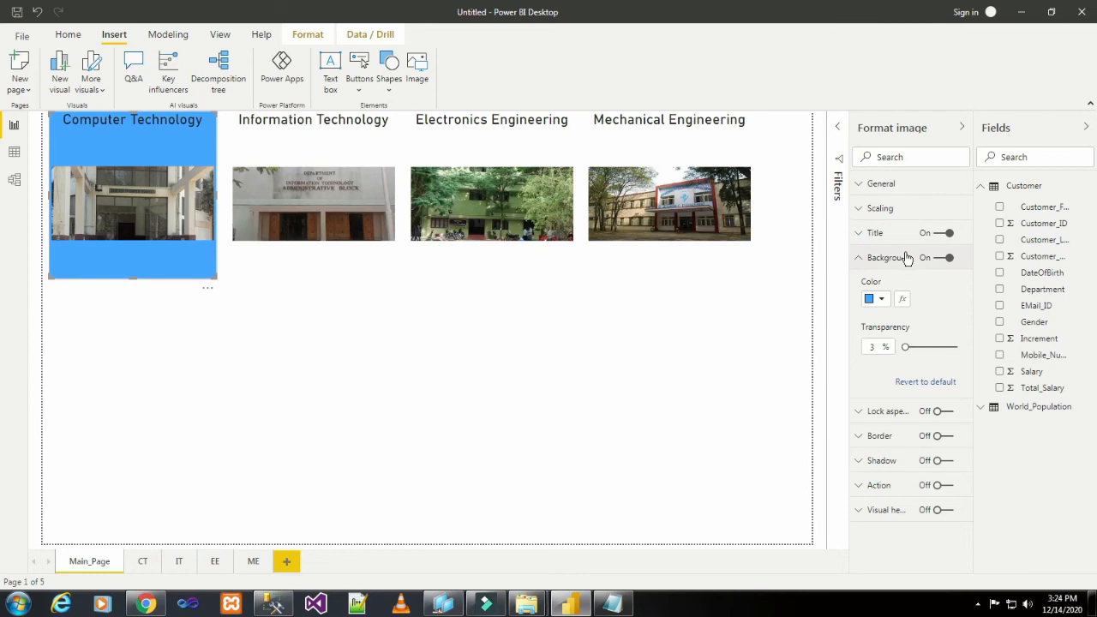
pyautogui.click(857, 258)
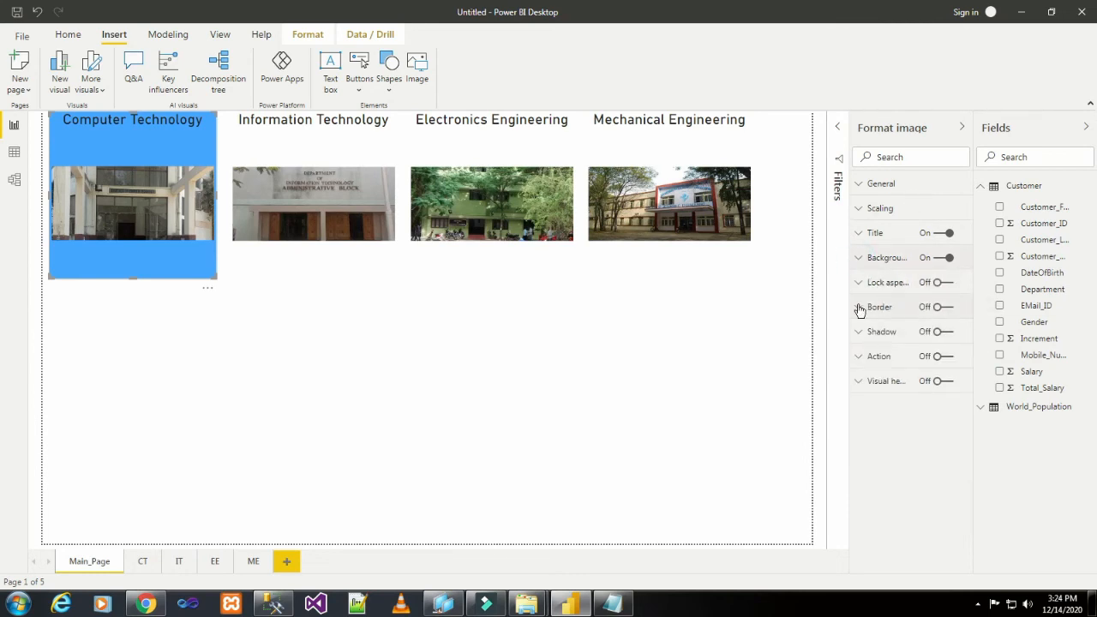
# Step: Open the border settings of the Computer Technology picture and try its border switch
pyautogui.click(859, 307)
pyautogui.click(942, 309)
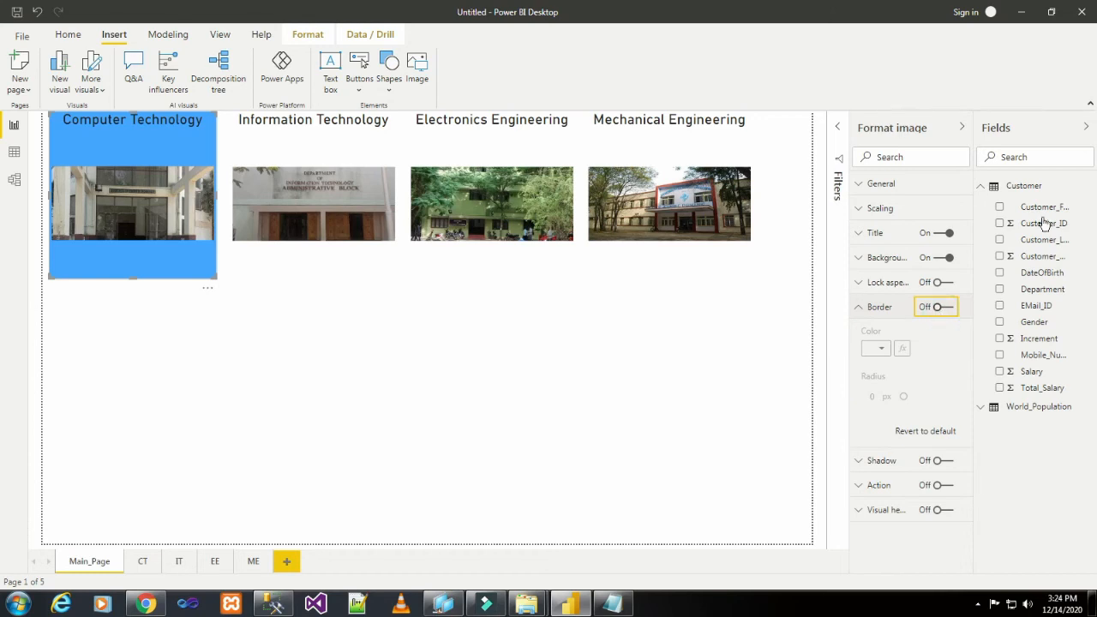